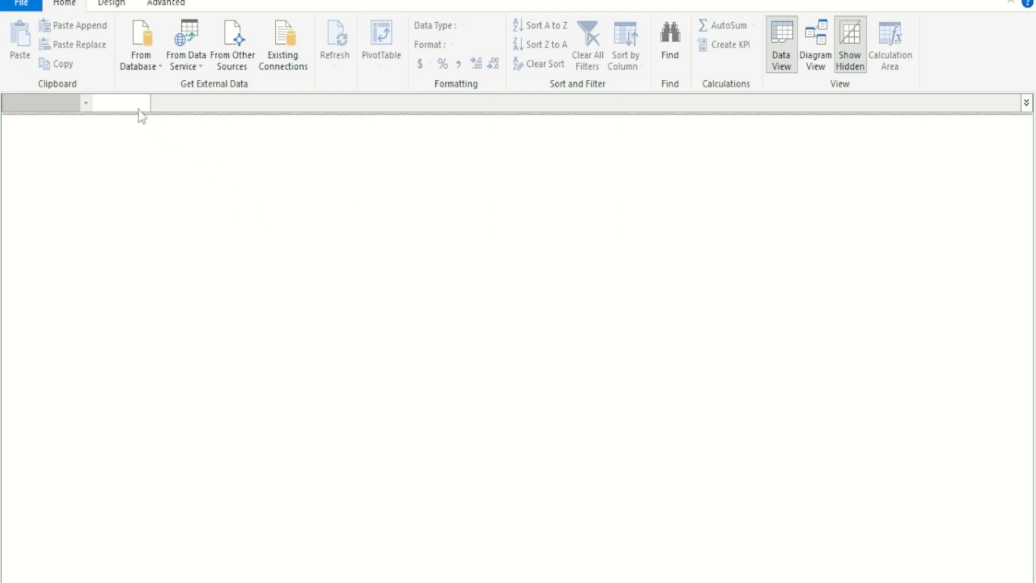
Step: Start a table import from other sources, choosing Excel File as the data source type
left_click(140, 67)
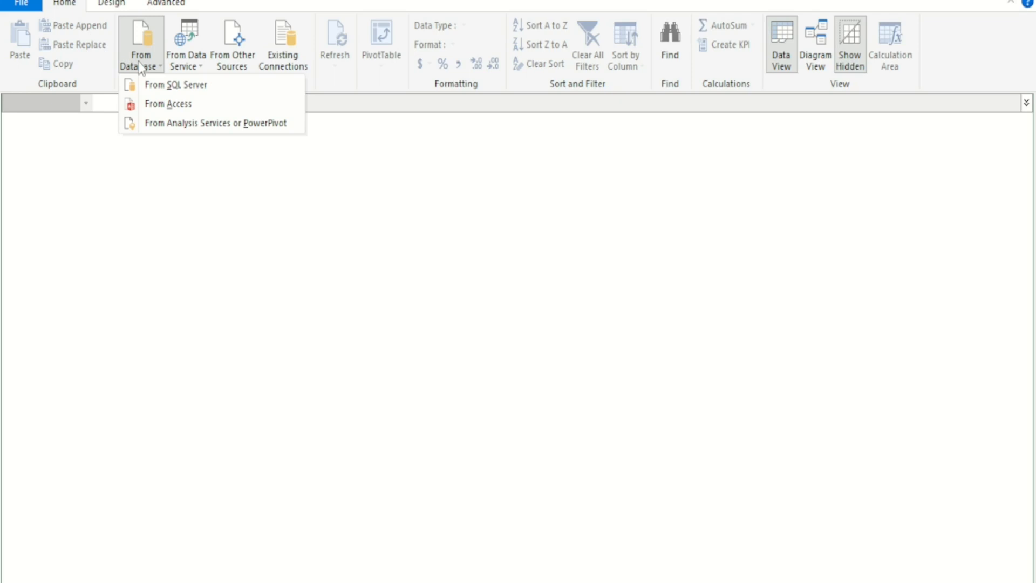
left_click(190, 54)
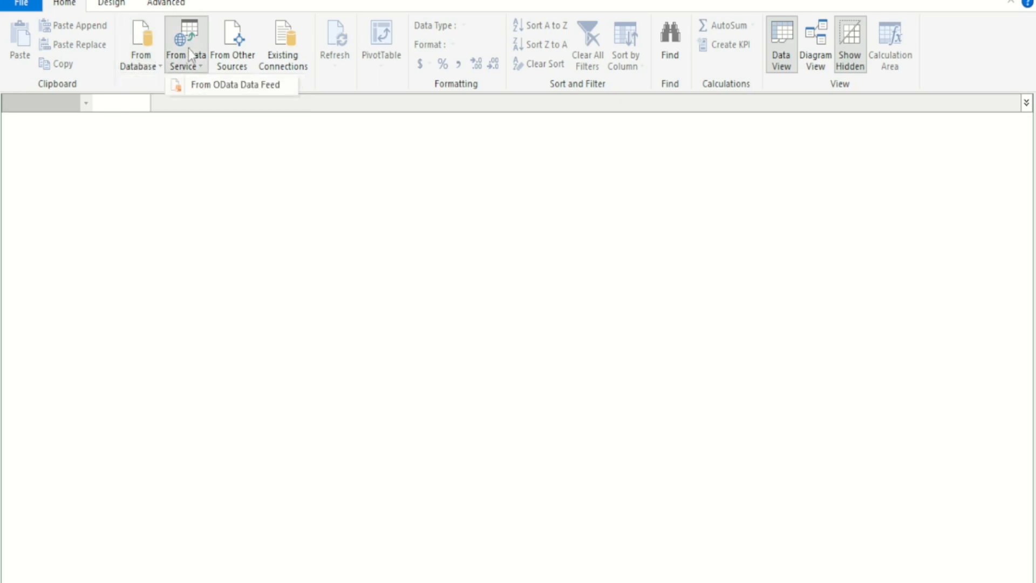
left_click(231, 56)
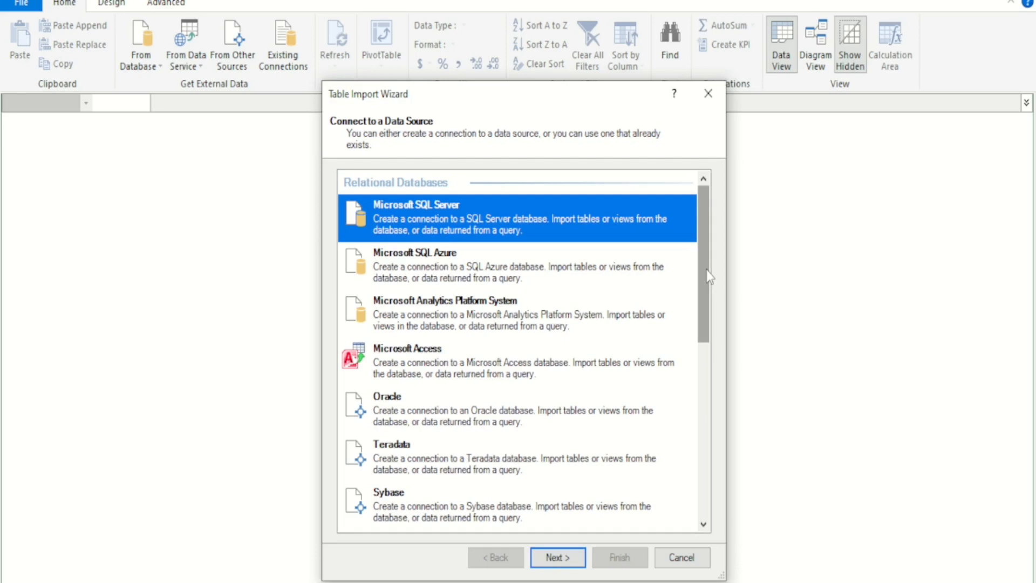
left_click_drag(709, 277, 707, 373)
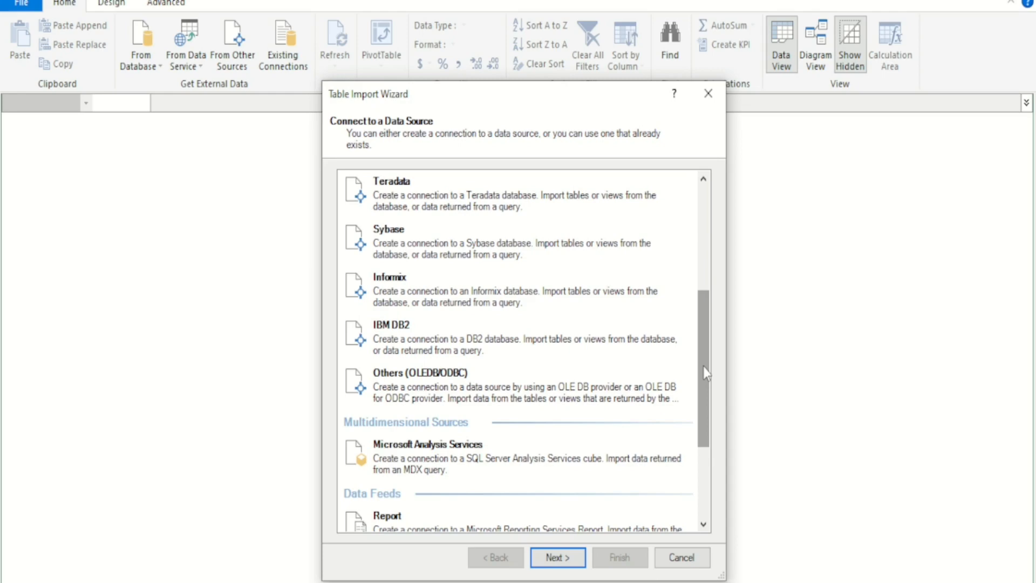
left_click_drag(707, 372, 698, 448)
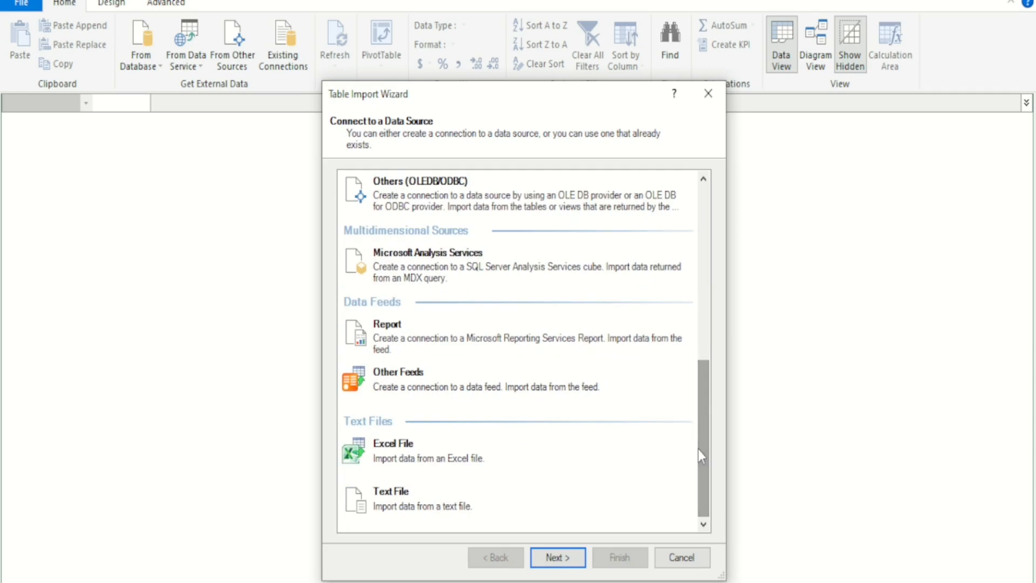
left_click(401, 457)
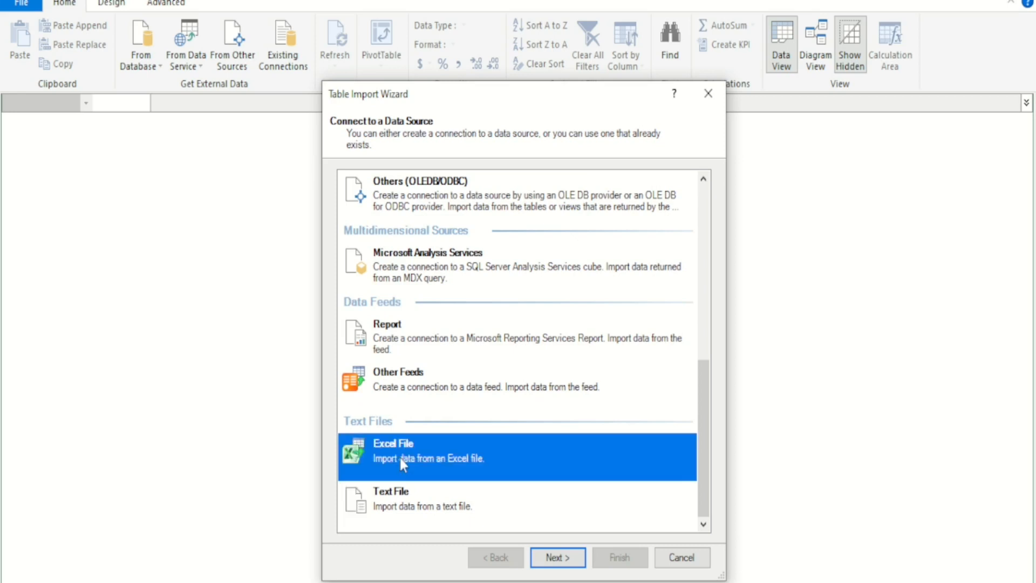
left_click(574, 563)
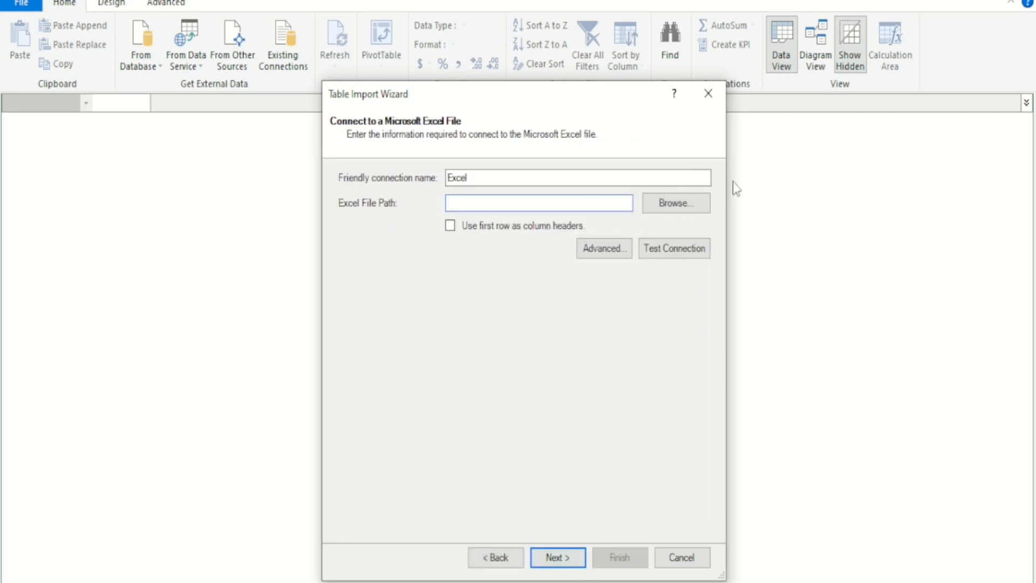
Step: Connect to the Sales Data workbook in D:\Data Made Up, using its first row as column headers
left_click(674, 203)
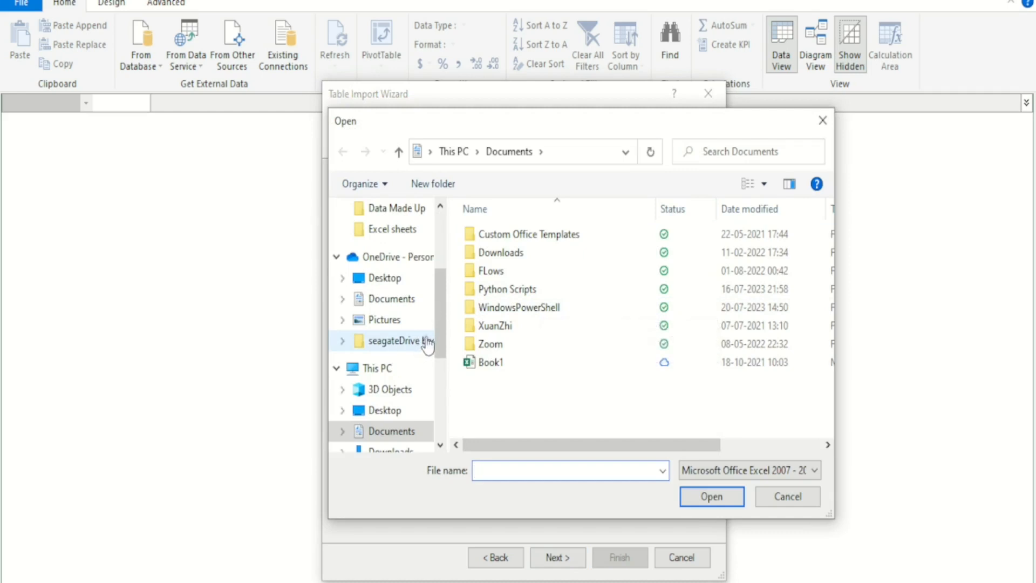
left_click_drag(435, 332, 432, 250)
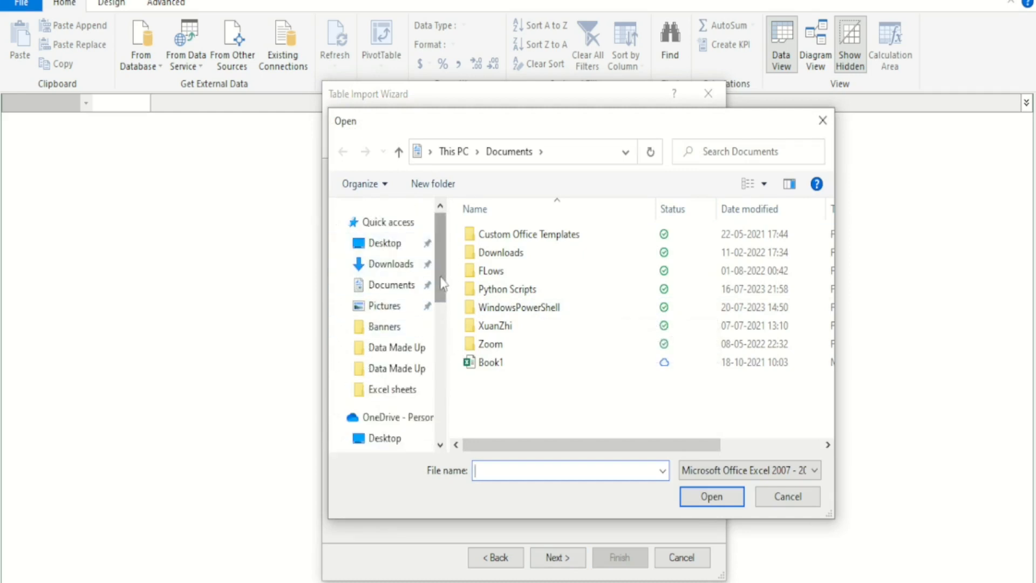
left_click_drag(439, 283, 439, 405)
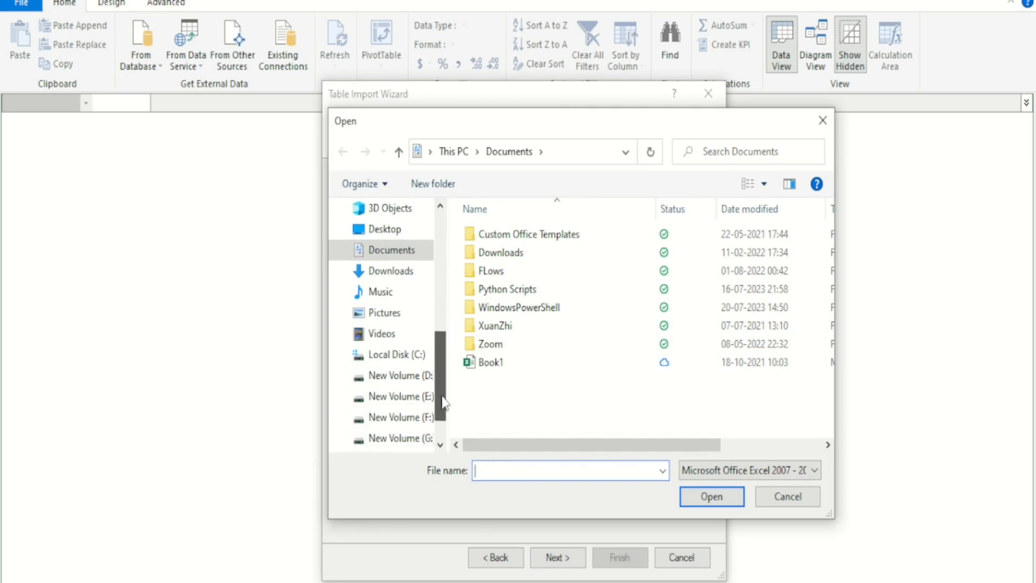
left_click(417, 380)
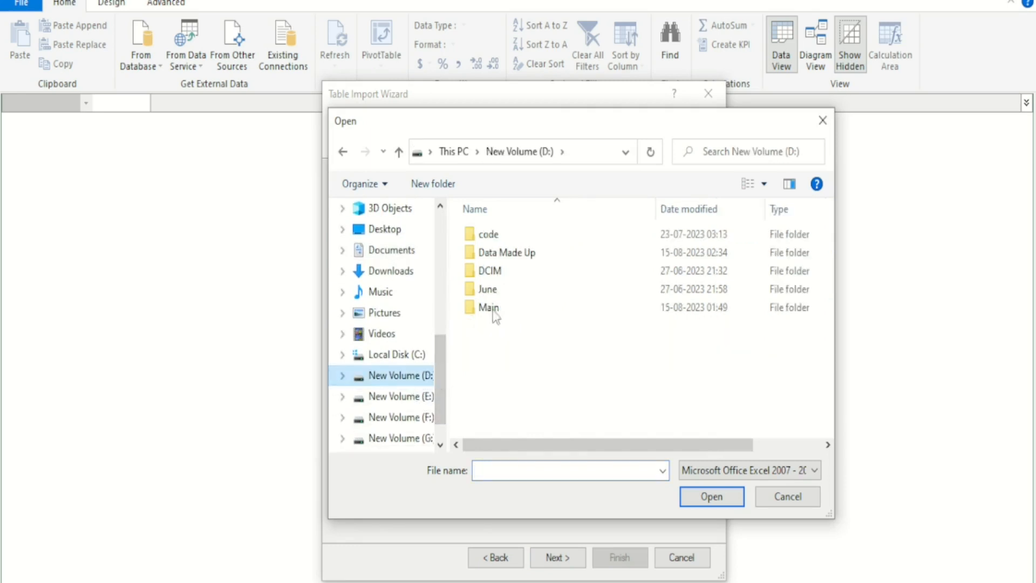
double_click(515, 263)
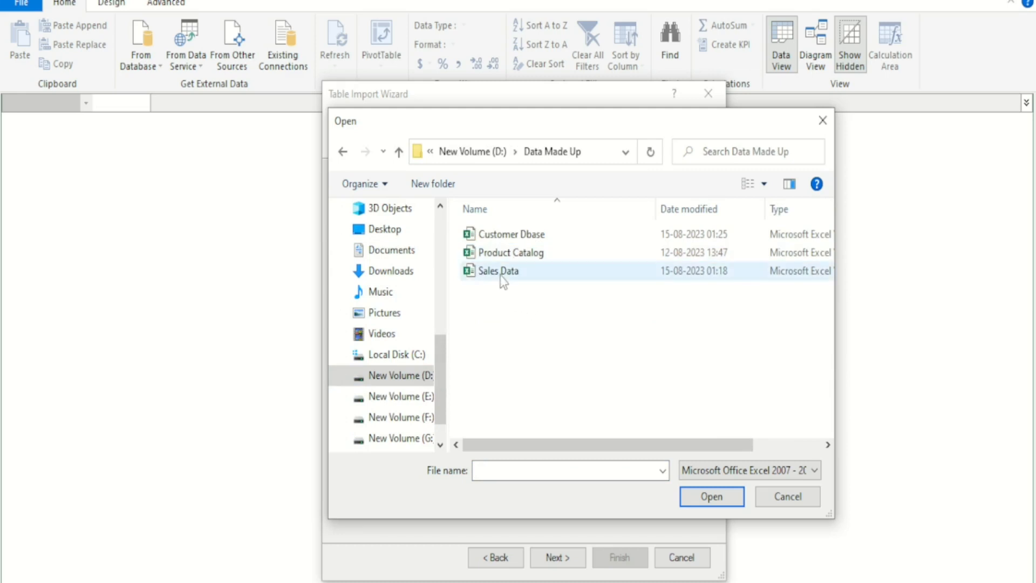
left_click(501, 275)
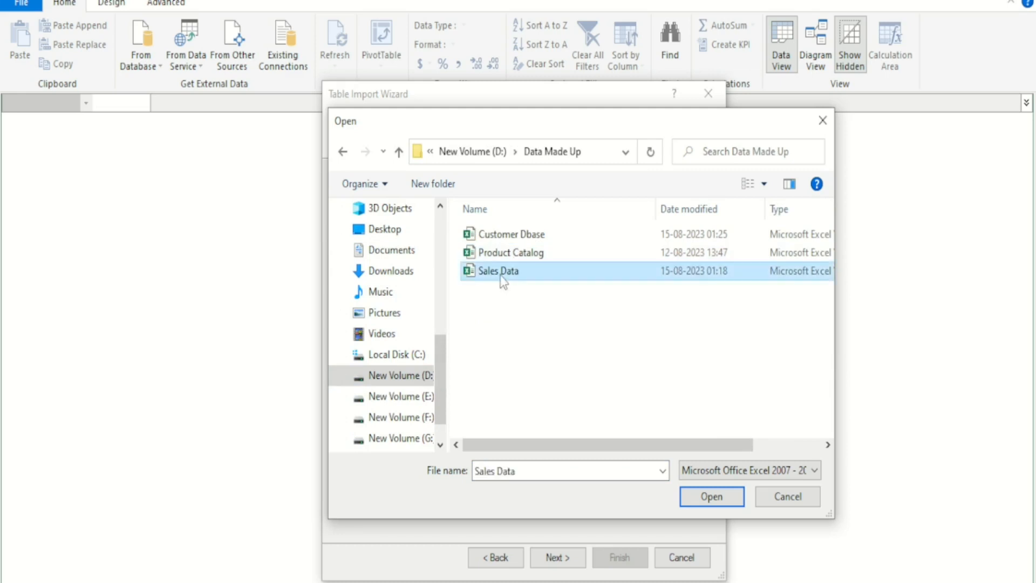
left_click(712, 496)
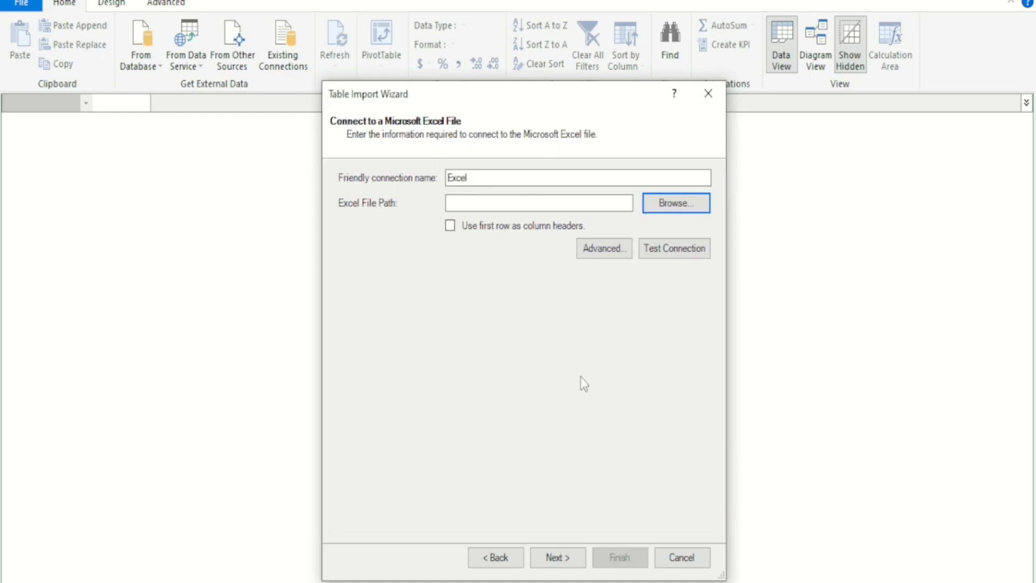
left_click(450, 227)
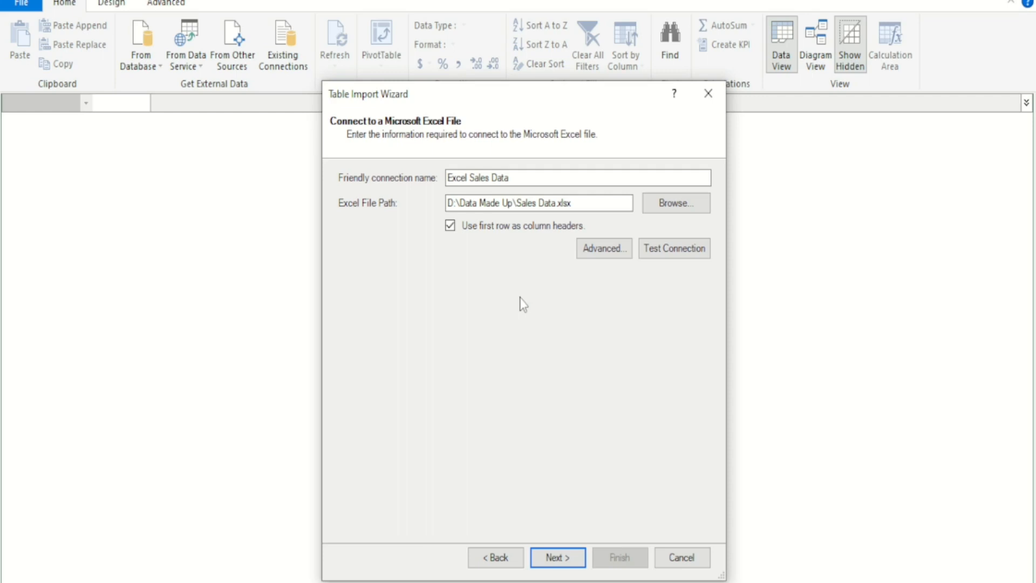
left_click(569, 561)
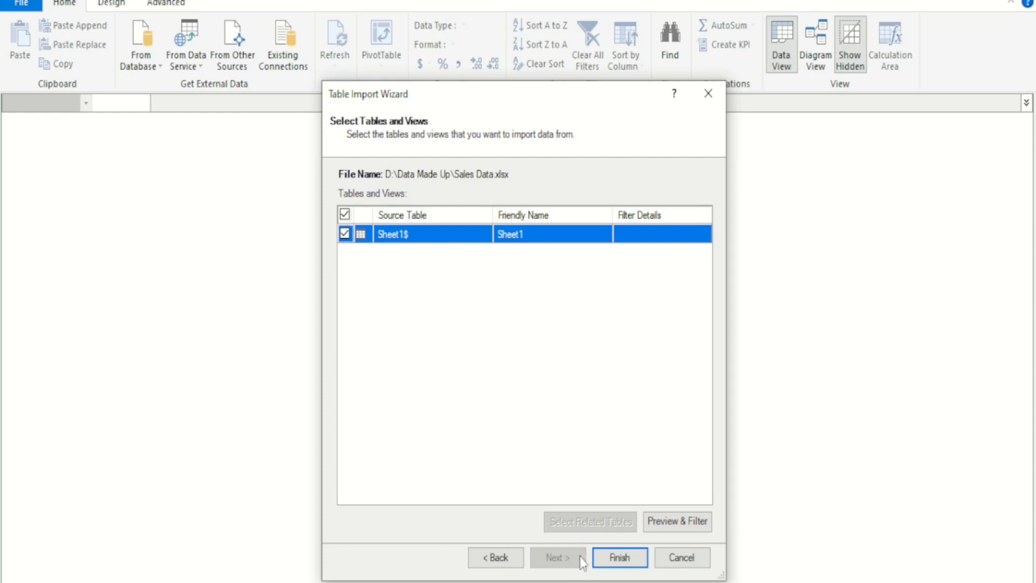
Step: Preview the sales workbook's Sheet1$ table and import it with all columns into the data model
left_click(663, 522)
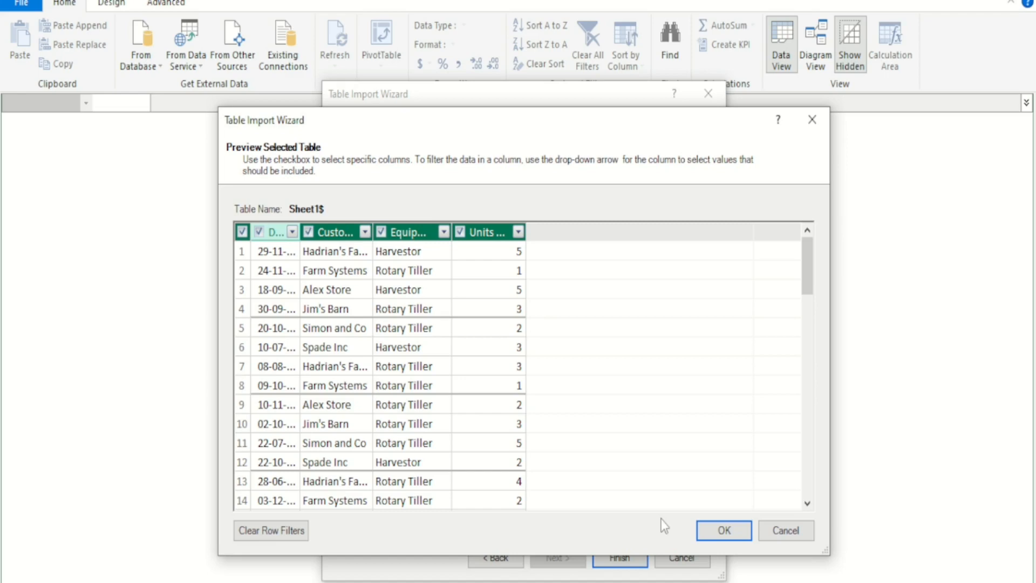
left_click(723, 530)
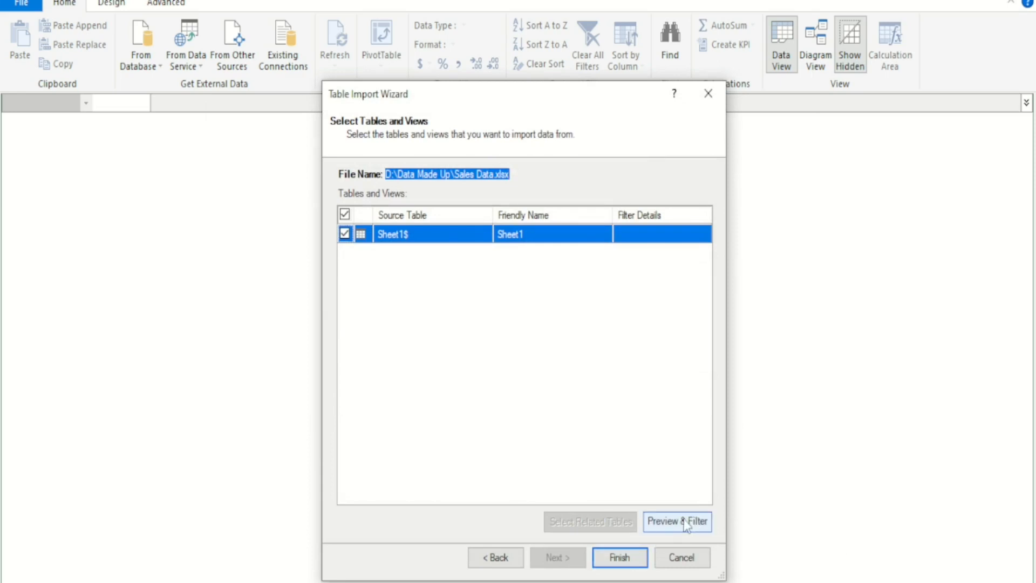
left_click(614, 558)
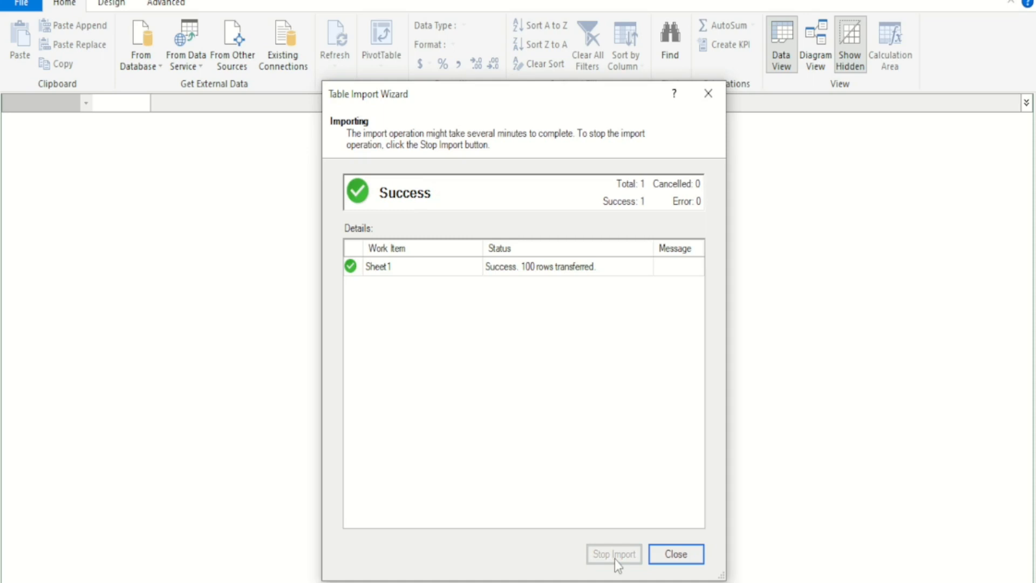
left_click(672, 559)
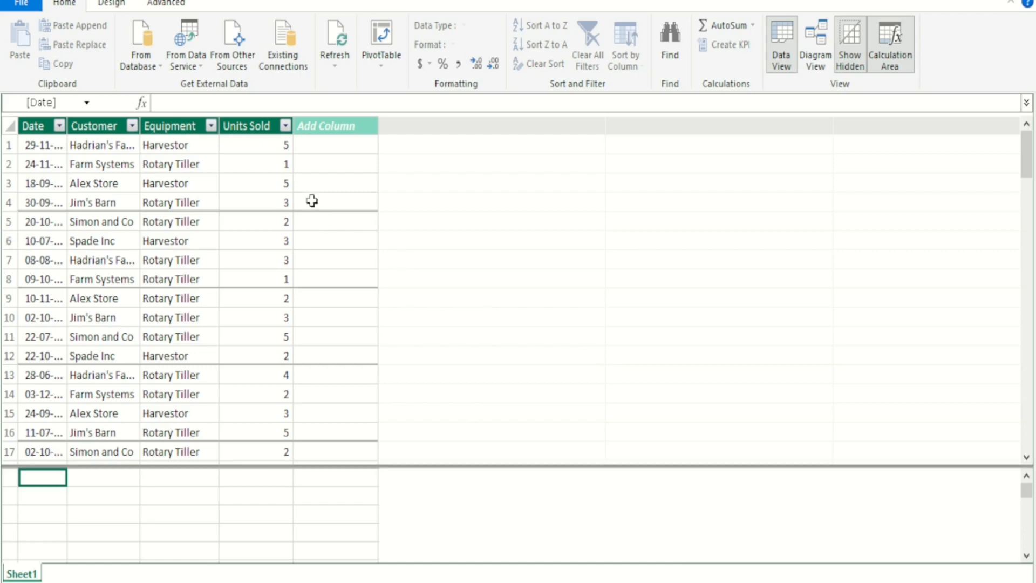
Step: Start a second table import from other sources with an Excel file as the source
left_click(237, 67)
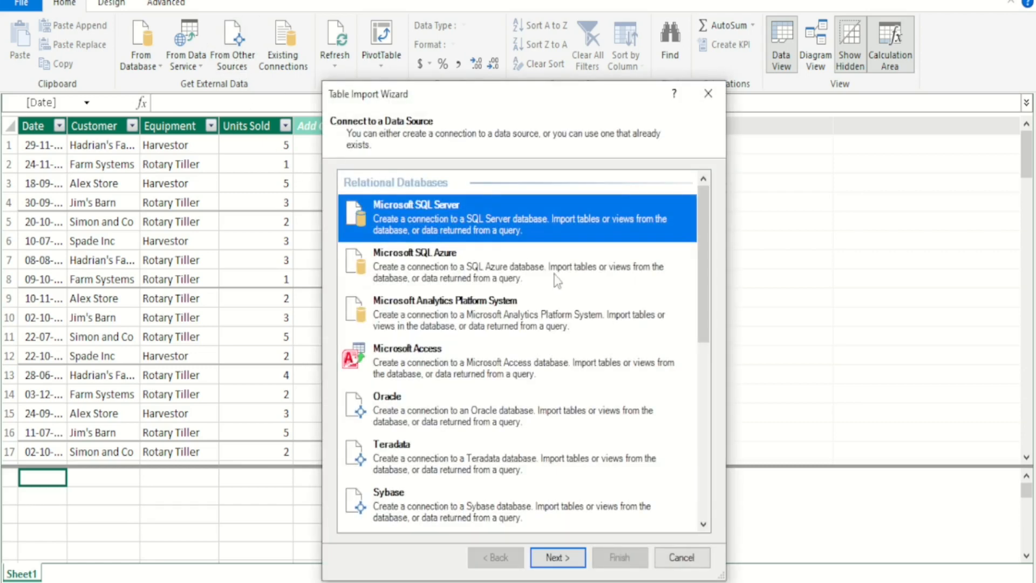
left_click_drag(708, 330, 713, 488)
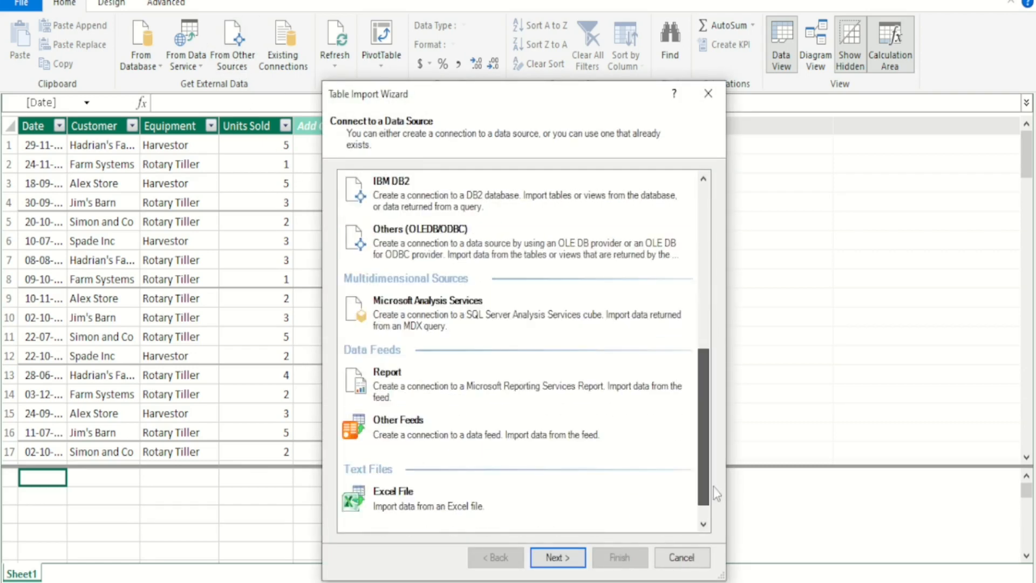
left_click(479, 506)
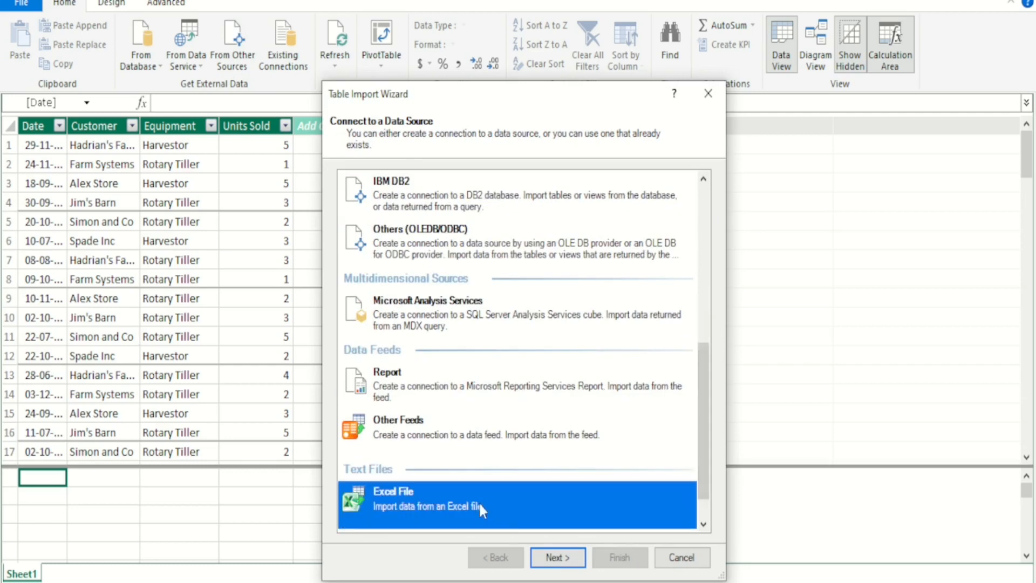
left_click(564, 563)
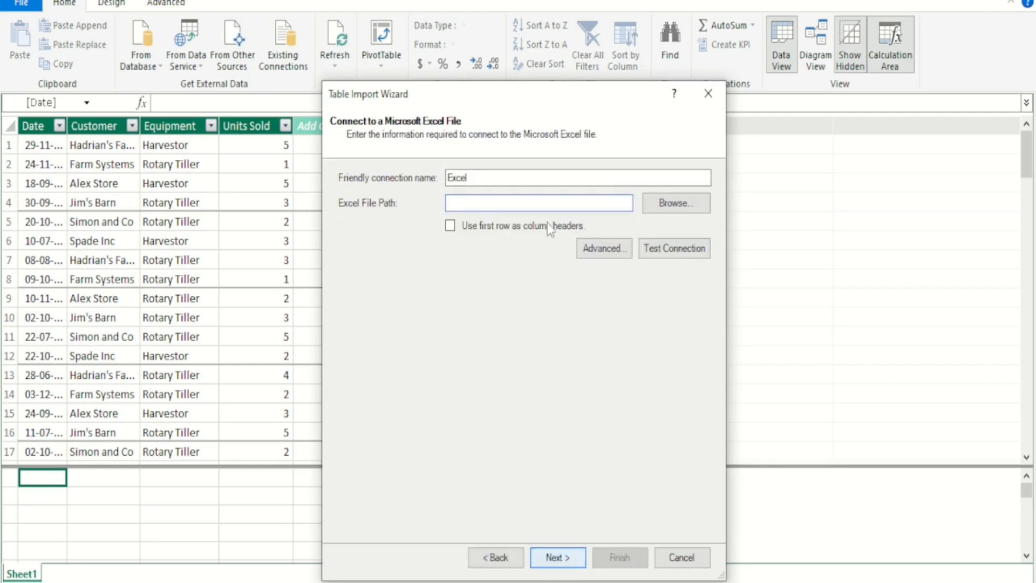
Step: Connect to the Product Catalog workbook in D:\Data Made Up, using its first row as column headers
left_click(652, 199)
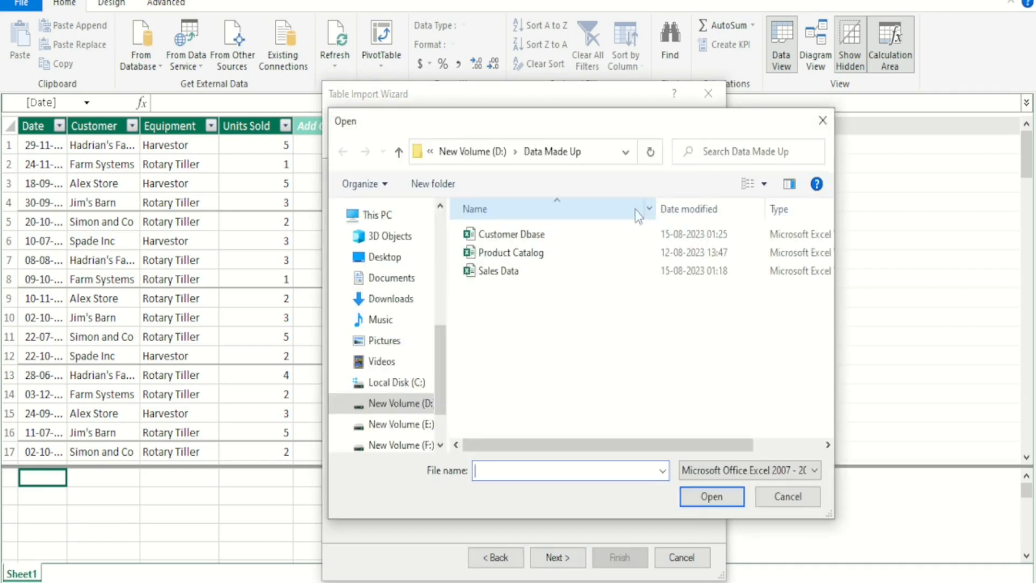
left_click(514, 258)
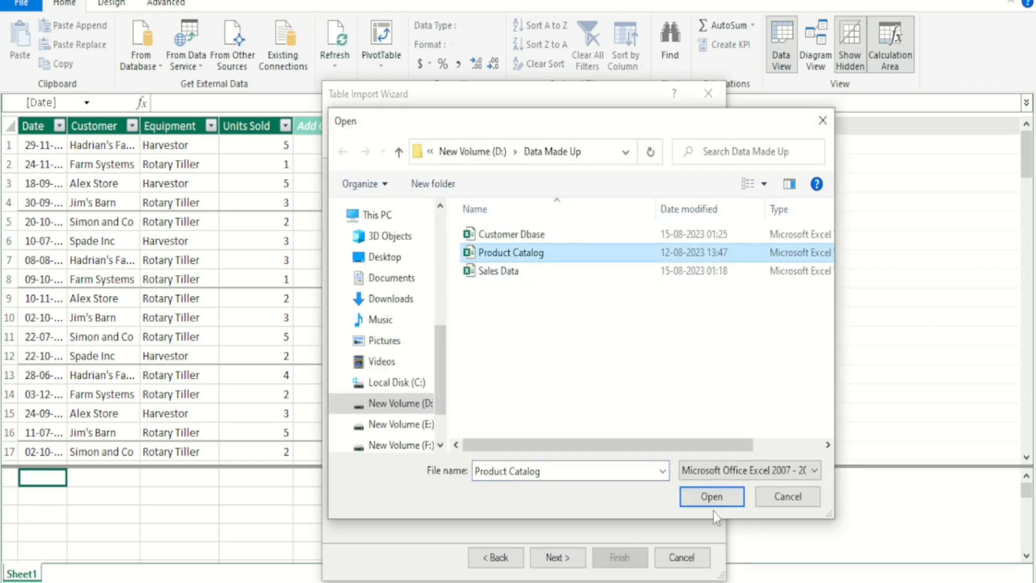
left_click(711, 497)
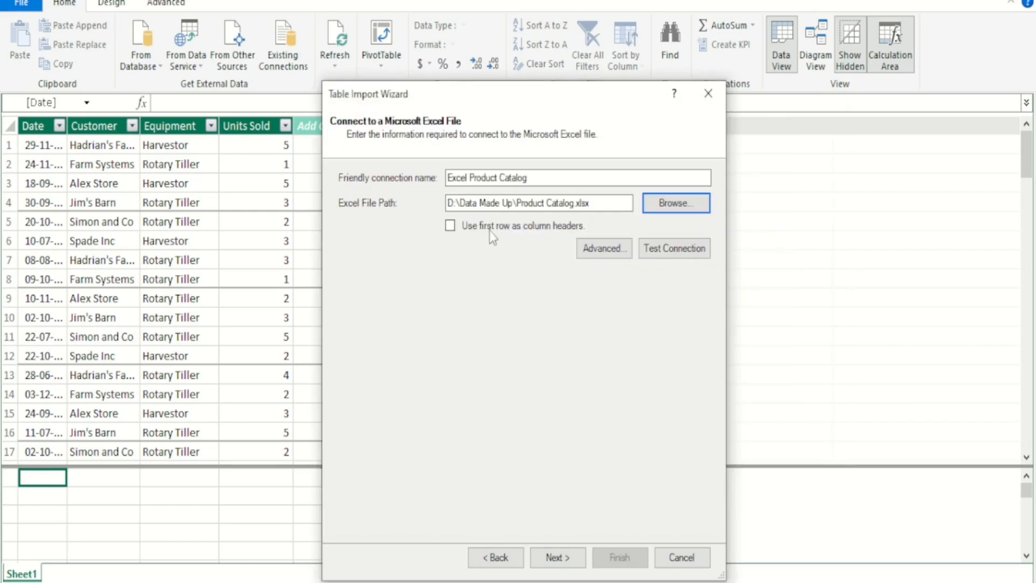
left_click(450, 225)
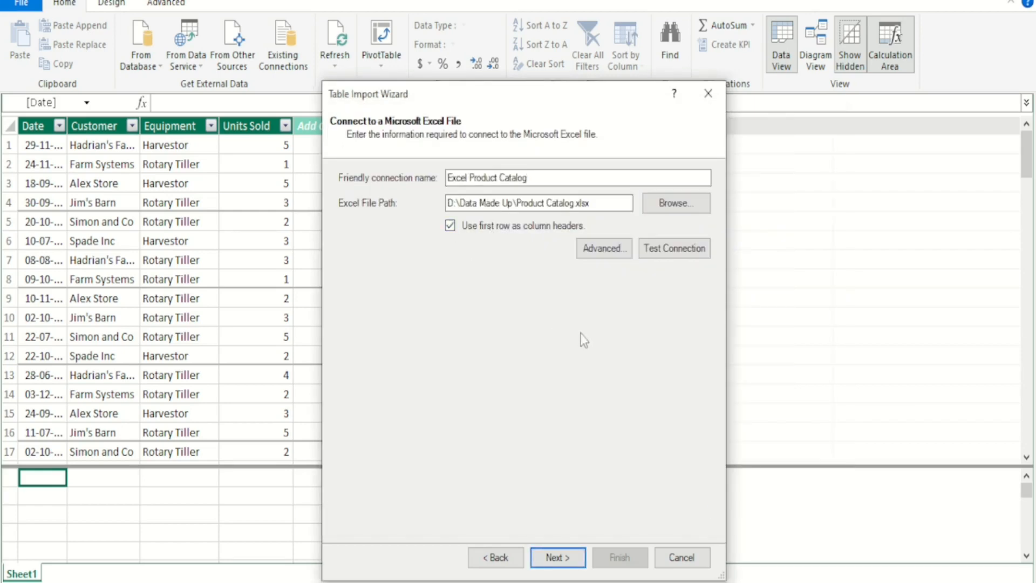
left_click(564, 557)
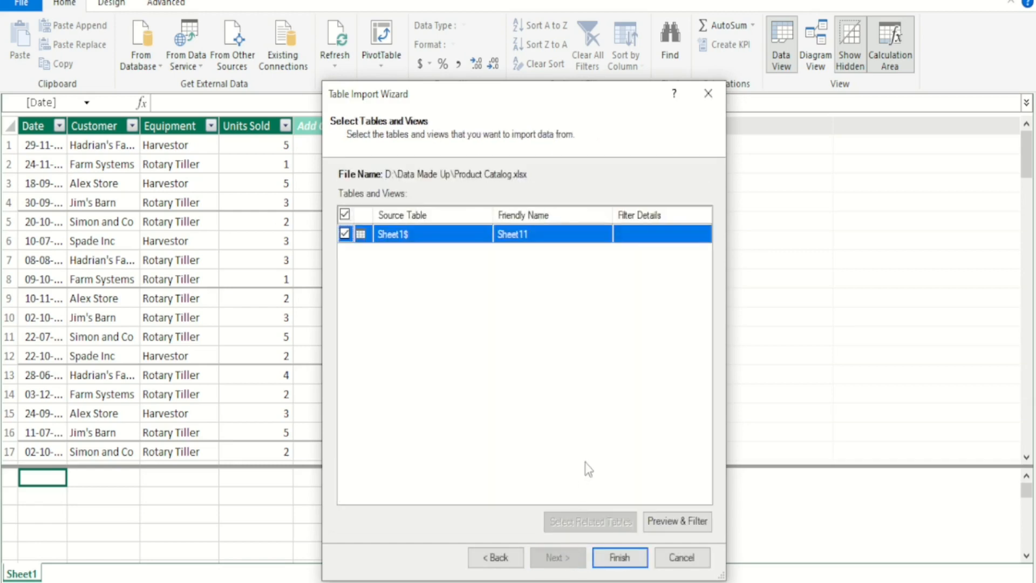
Step: Preview the product catalog's Sheet1$ table, import it while trusting the external source, and return to the Sheet1 sales table
left_click(656, 527)
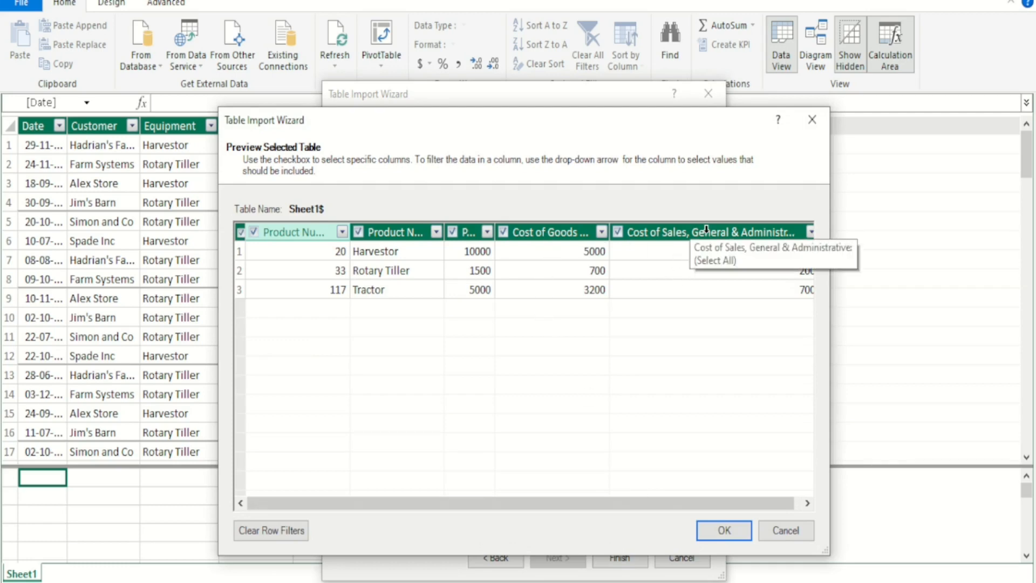
left_click(726, 531)
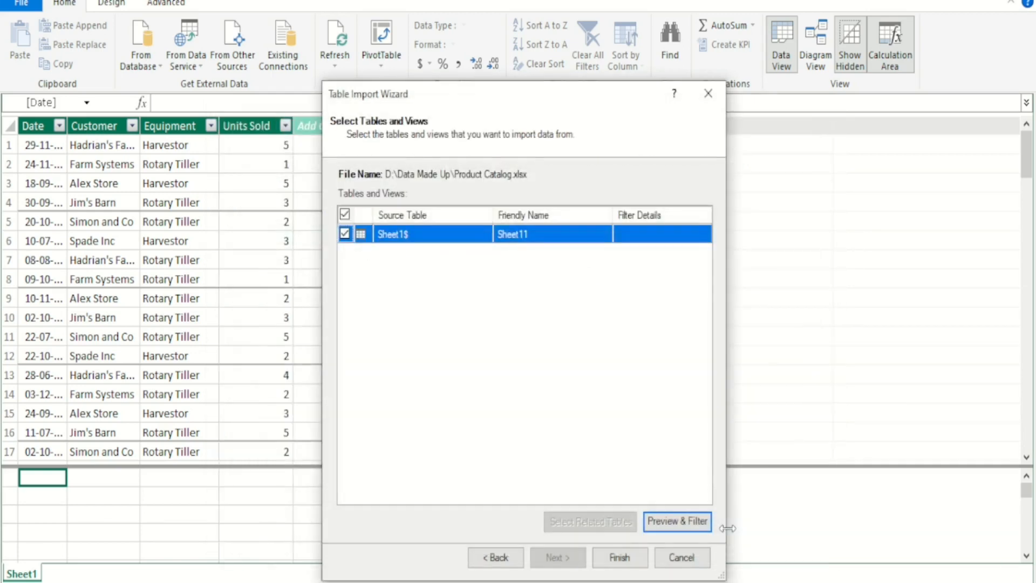
left_click(619, 556)
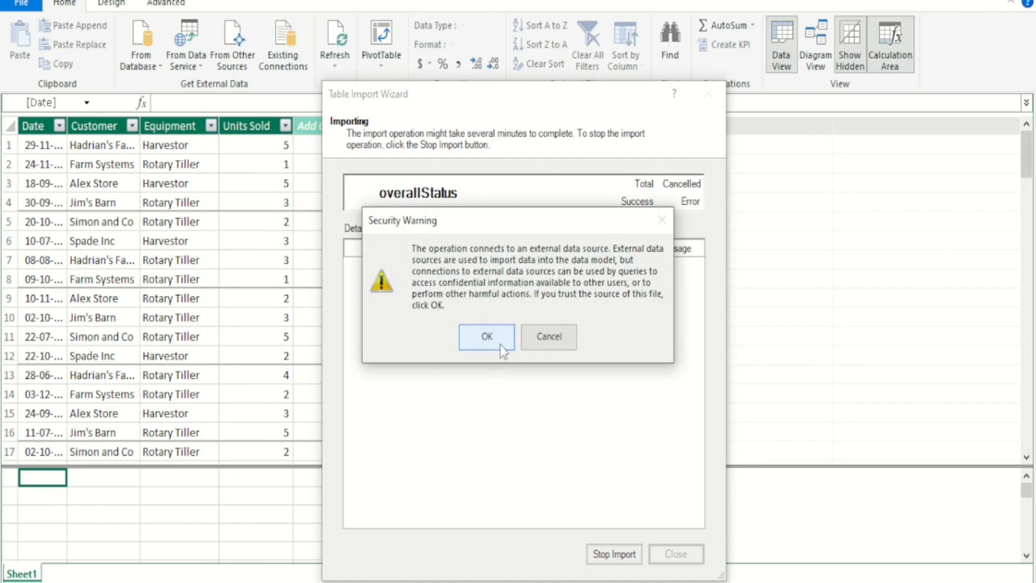
left_click(486, 336)
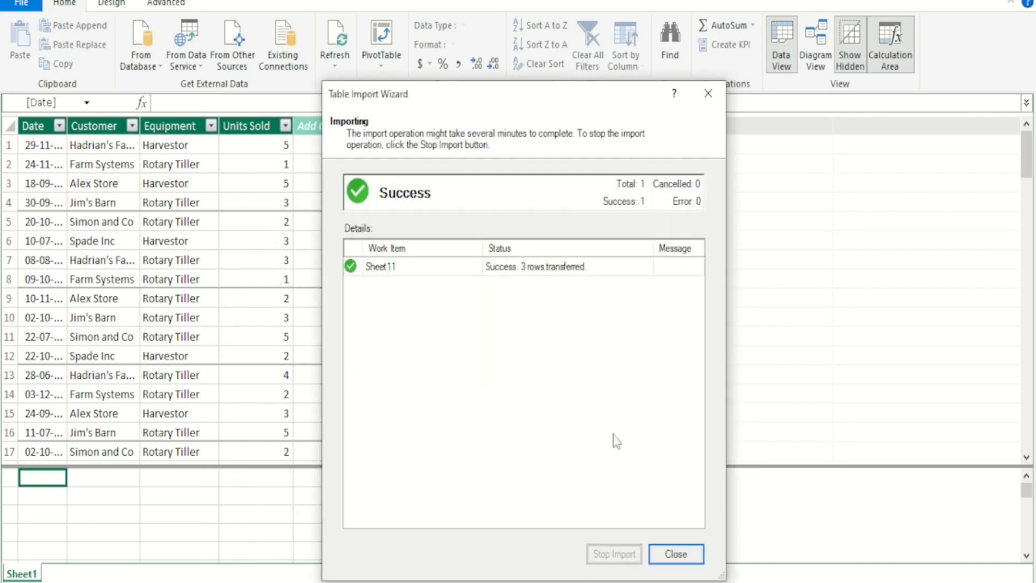
left_click(677, 553)
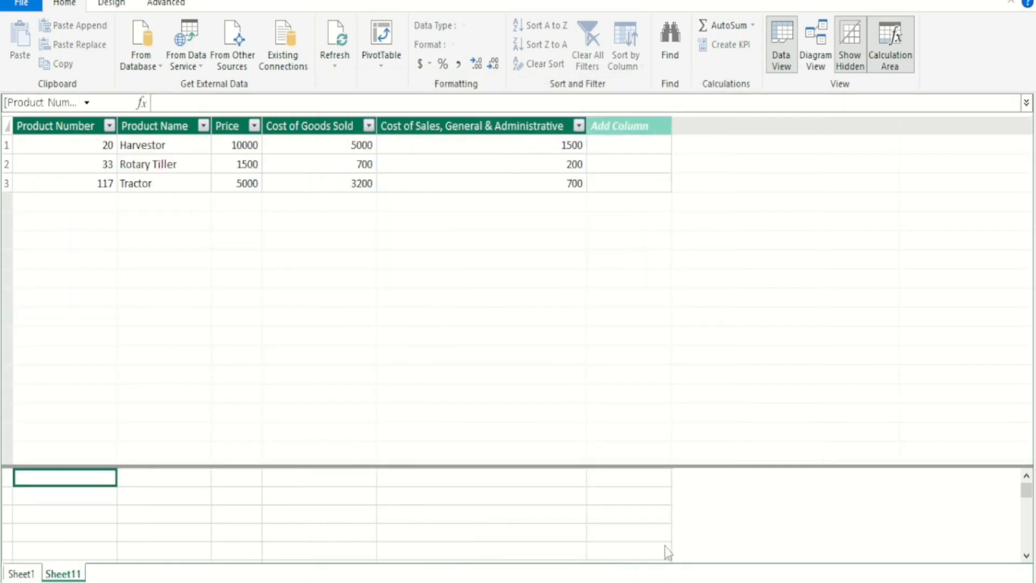
left_click(30, 576)
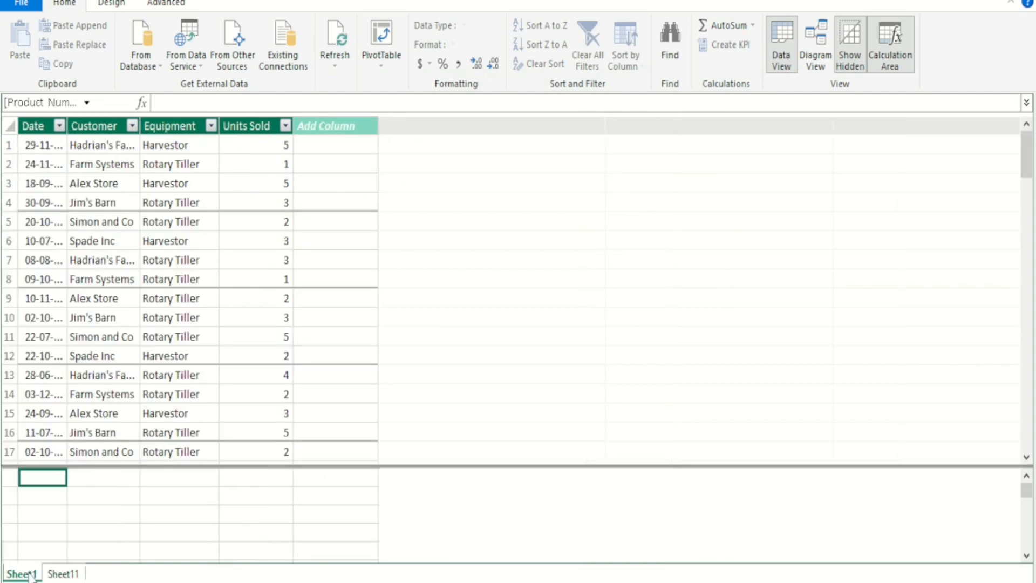
Step: Check the imported product table, return to the Sheet1 sales table, and start another import from other sources using an Excel file
left_click(54, 575)
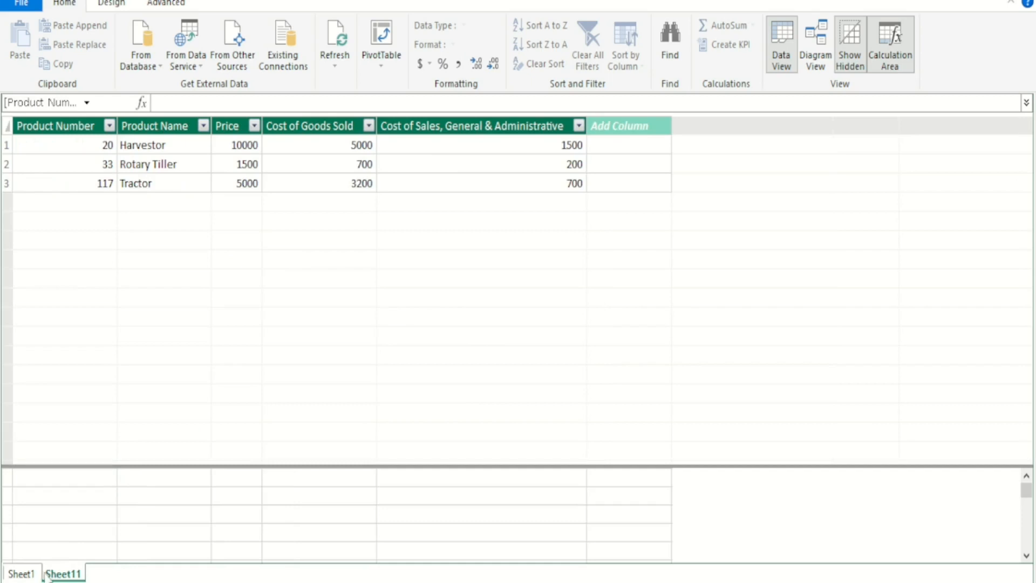
left_click(33, 576)
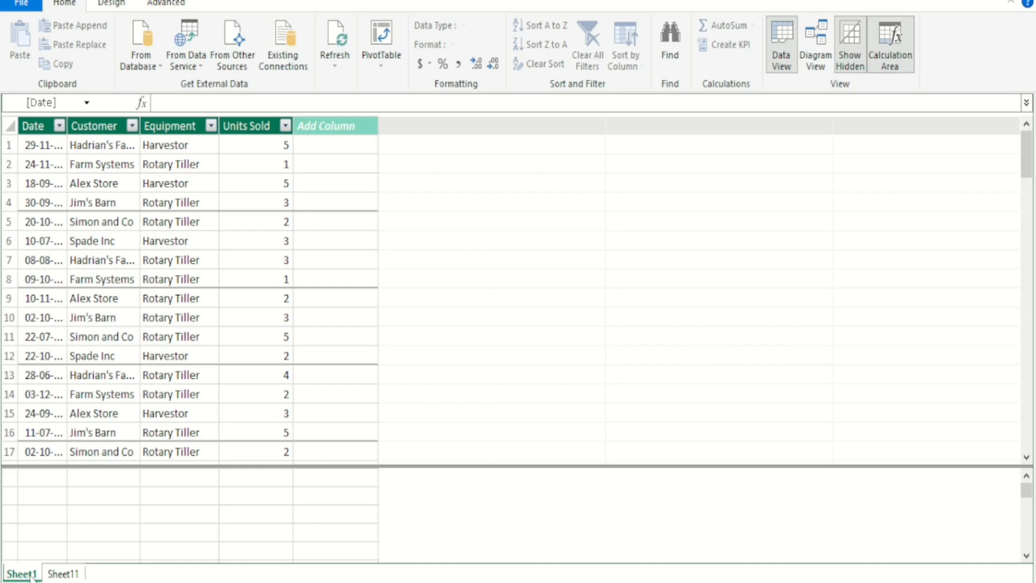
left_click(235, 64)
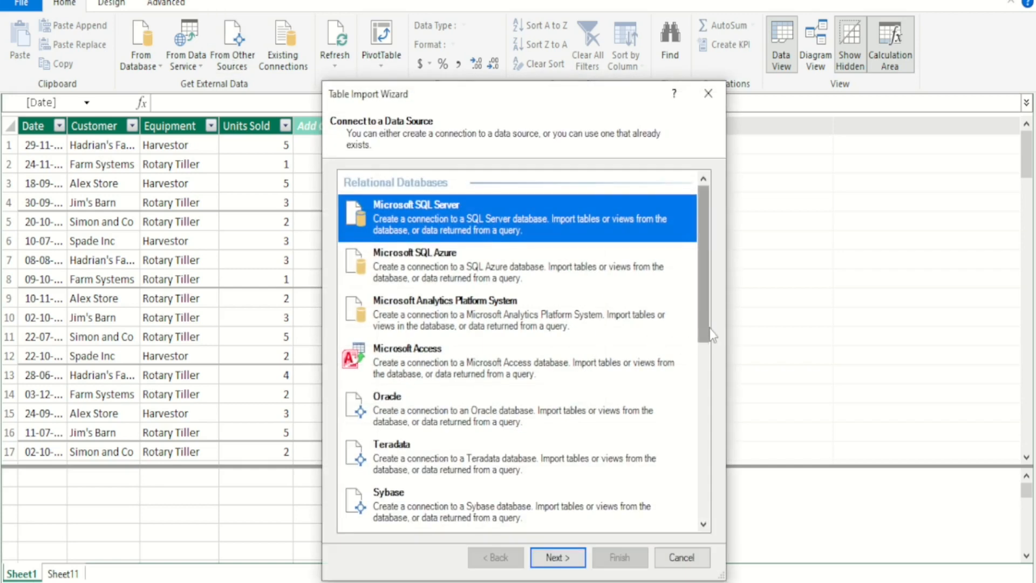
left_click_drag(707, 329, 703, 507)
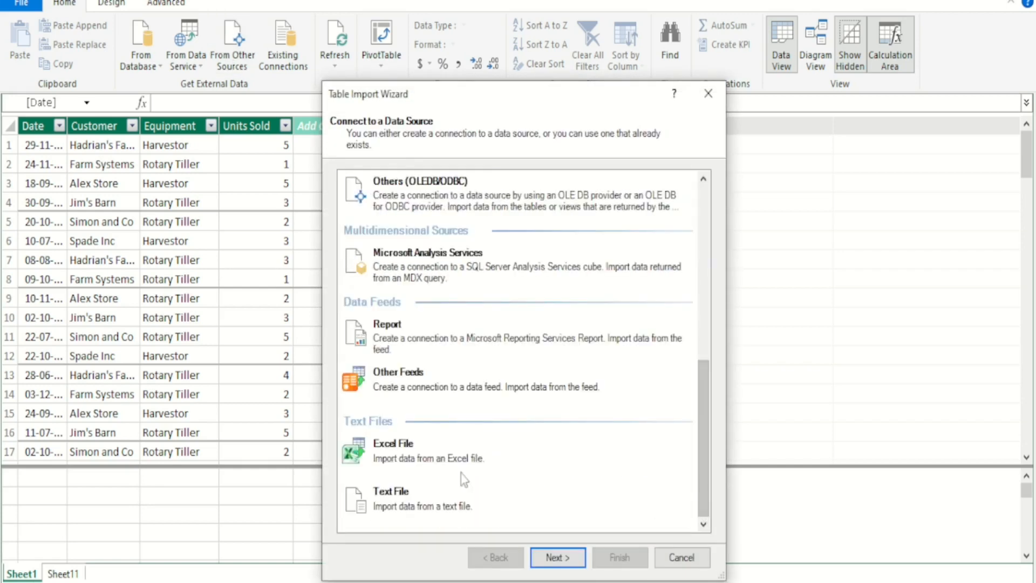
left_click(377, 453)
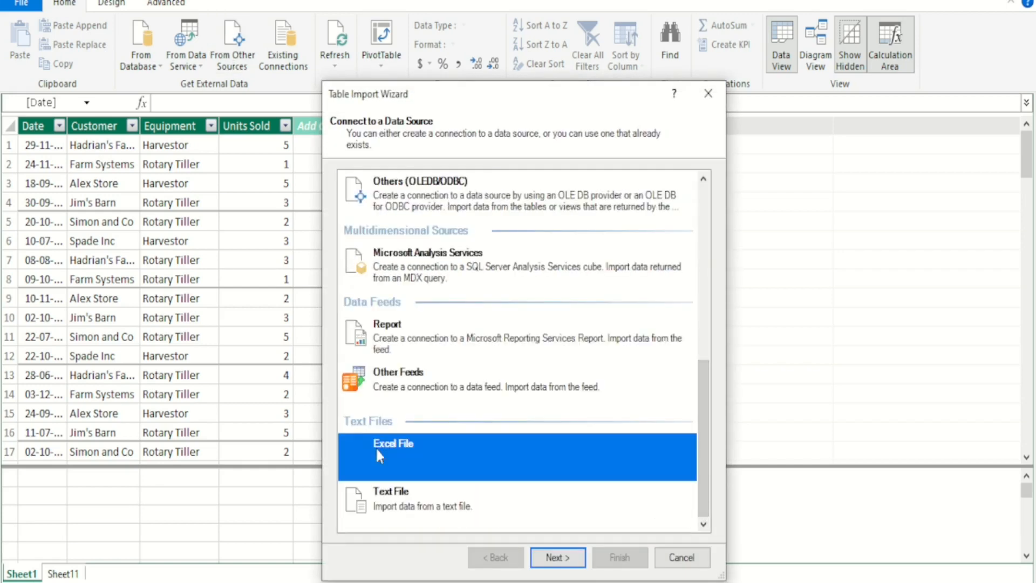
left_click(555, 557)
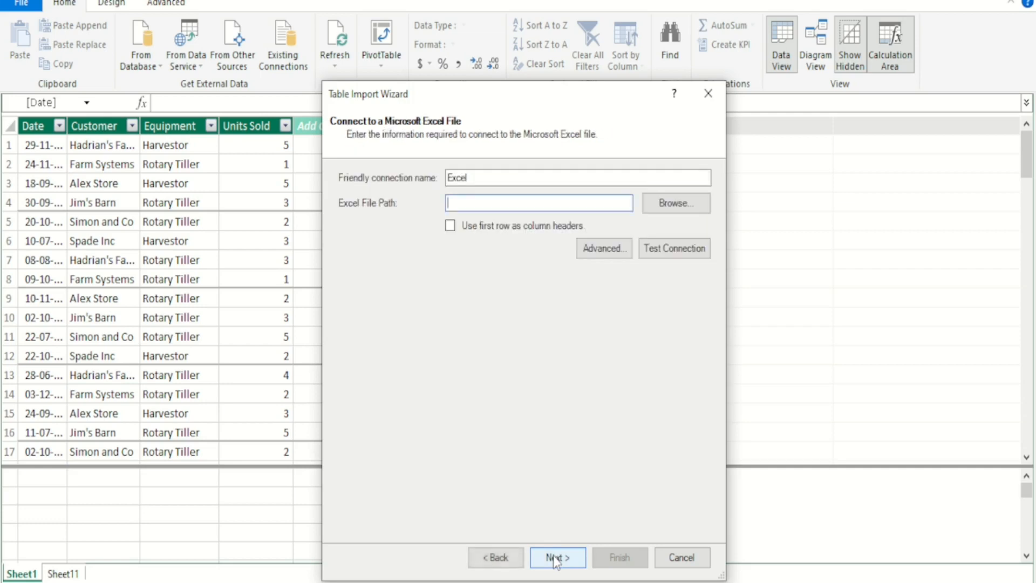
Step: Set the Excel connection to the Customer Dbase workbook in D:\Data Made Up, using its first row as column headers
left_click(676, 205)
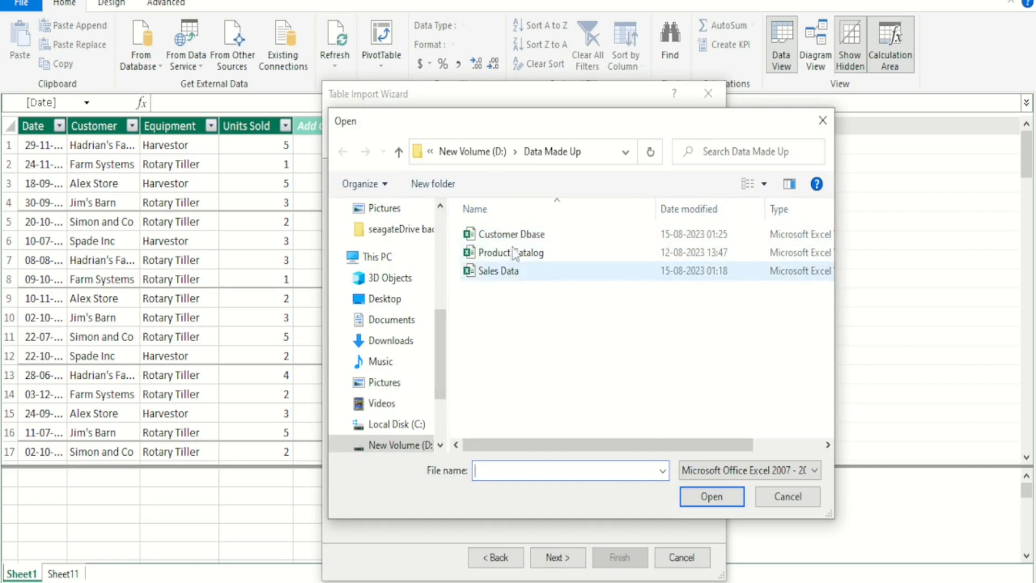
left_click(516, 235)
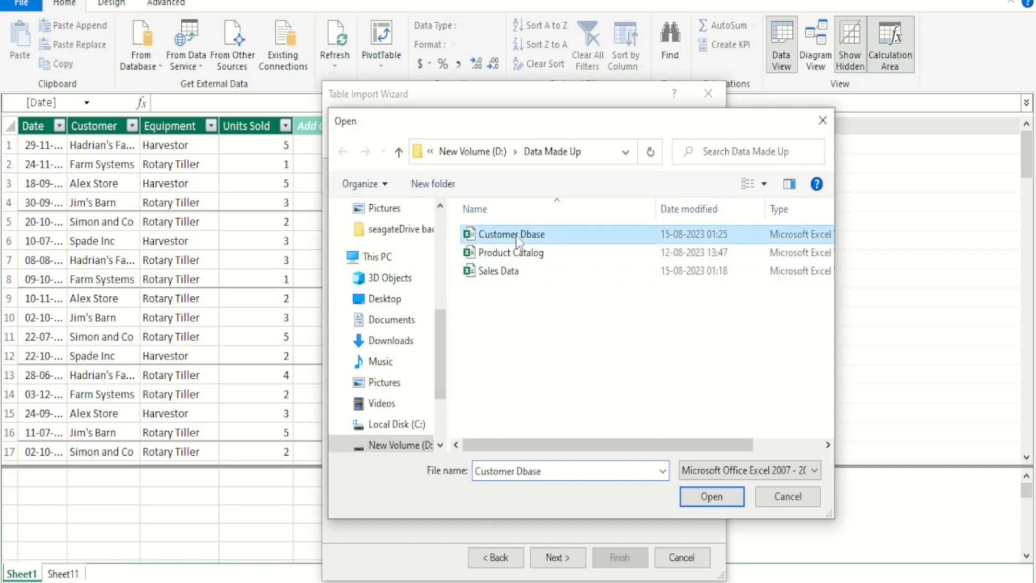
left_click(714, 493)
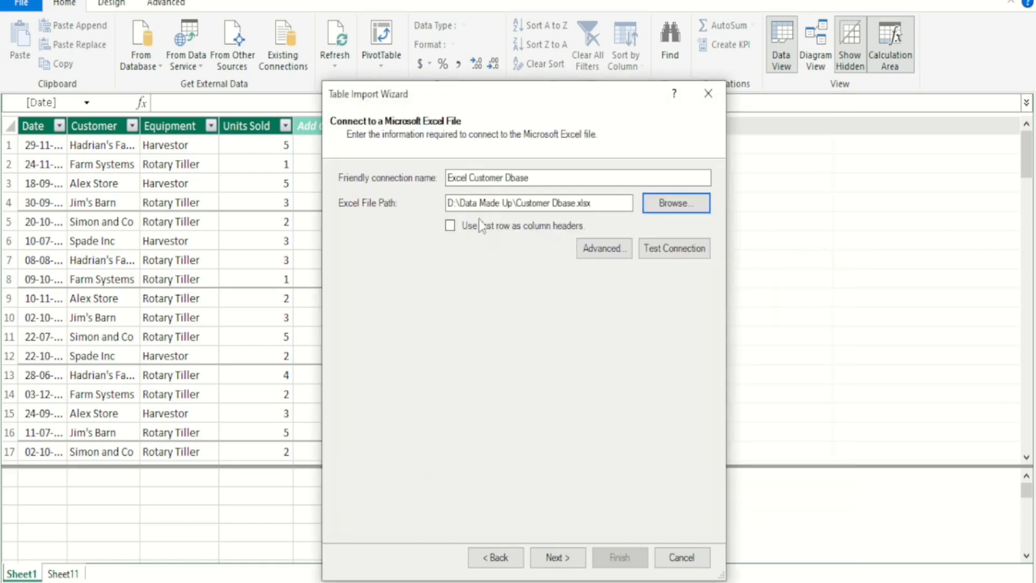
left_click(448, 226)
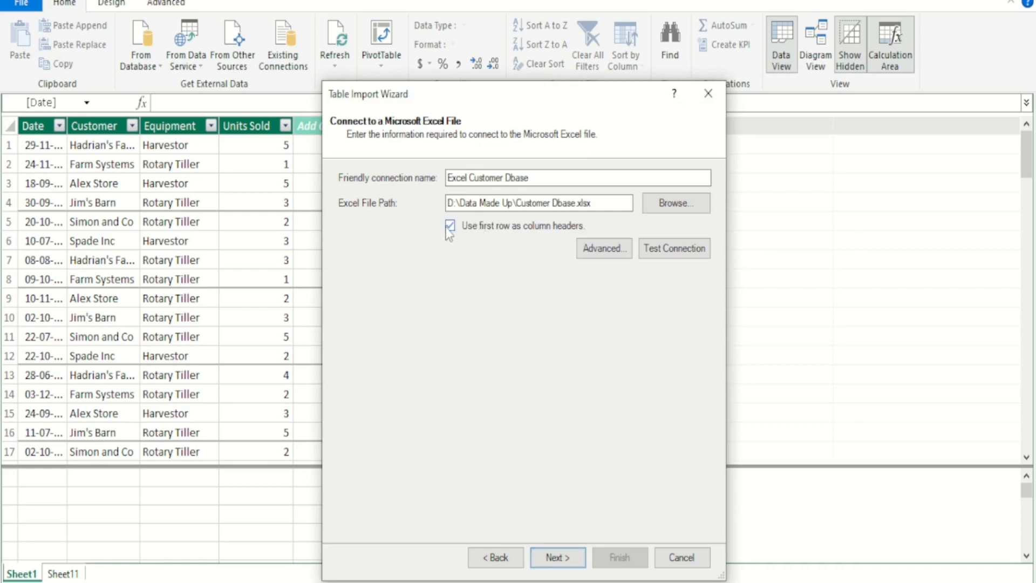
Step: Import the customer workbook's Sheet1$ table into the data model and close the import wizard
left_click(575, 558)
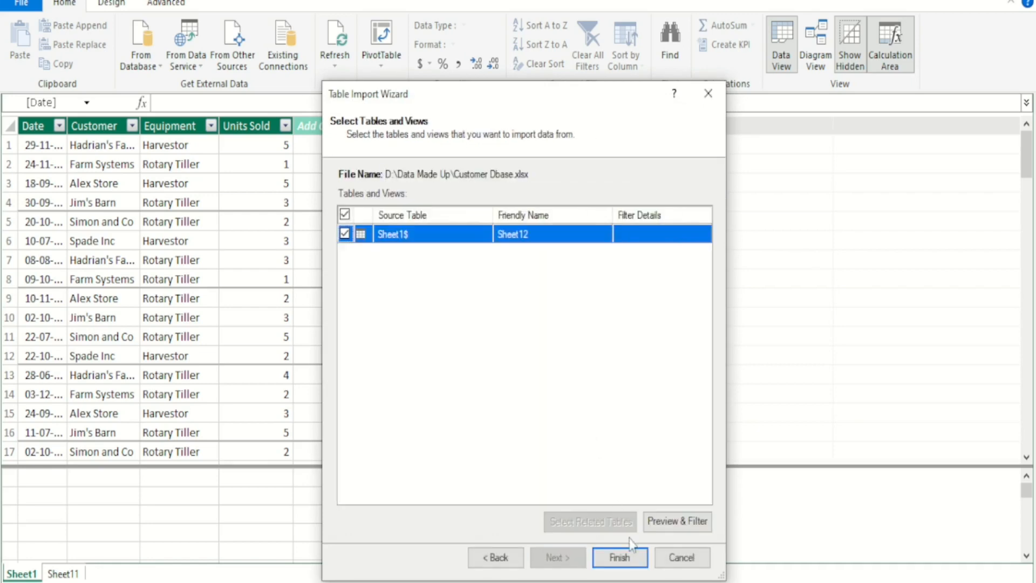
left_click(619, 558)
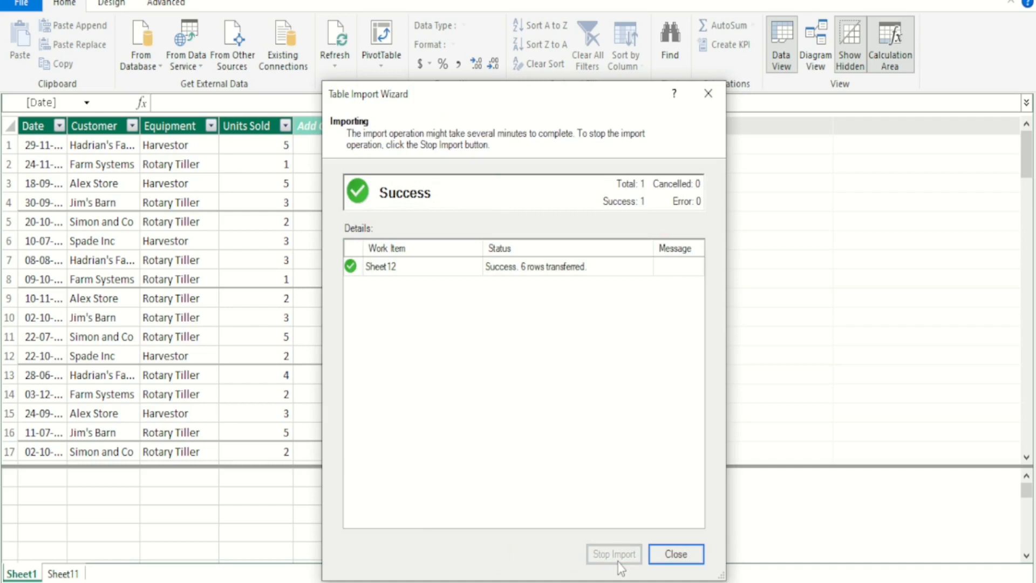
left_click(691, 558)
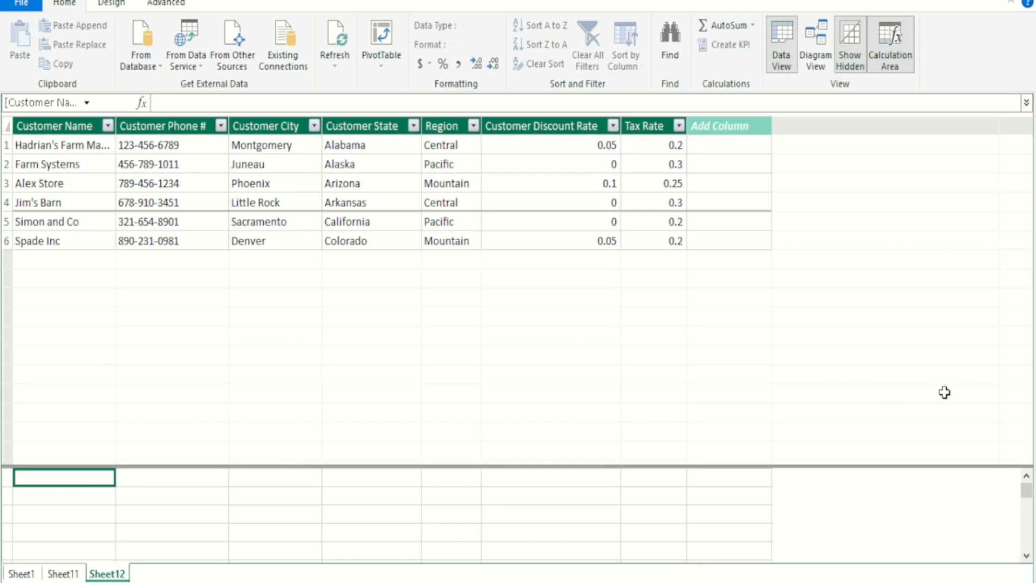
Step: Show the model as a diagram and heighten the Sheet11 and Sheet12 table boxes so all their fields fit
left_click(811, 71)
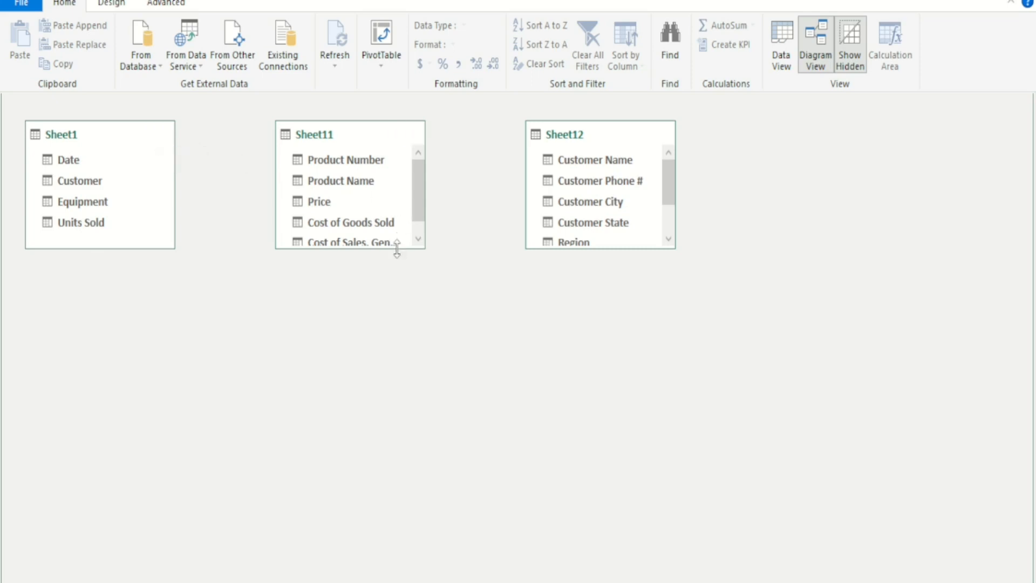
left_click_drag(396, 249, 418, 385)
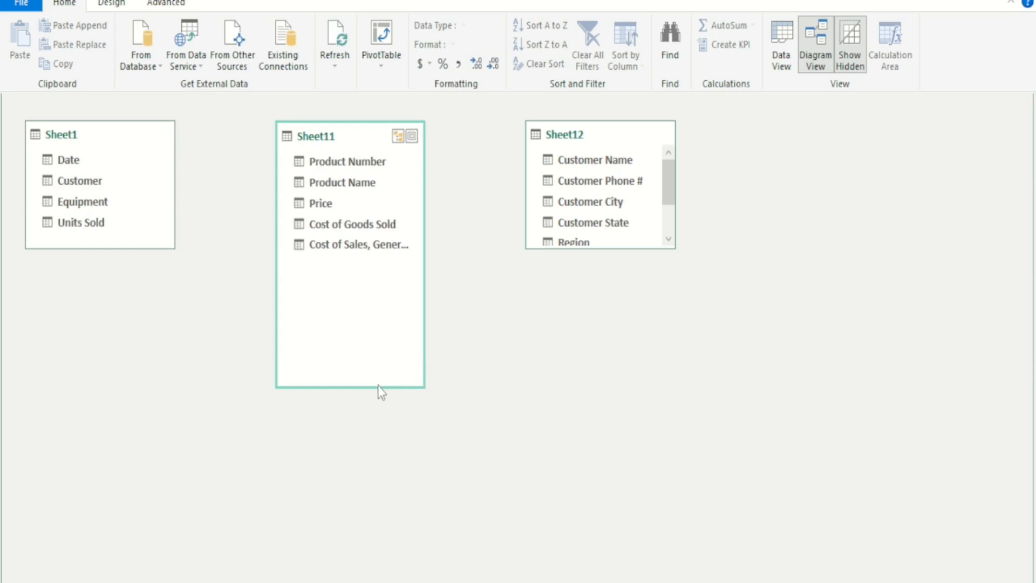
left_click_drag(376, 387, 377, 320)
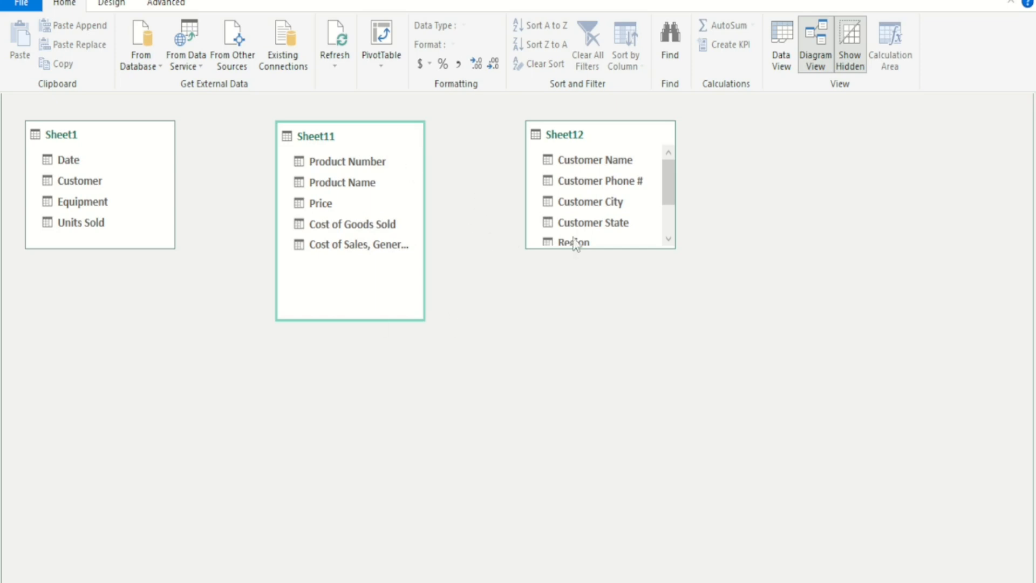
left_click_drag(647, 249, 653, 314)
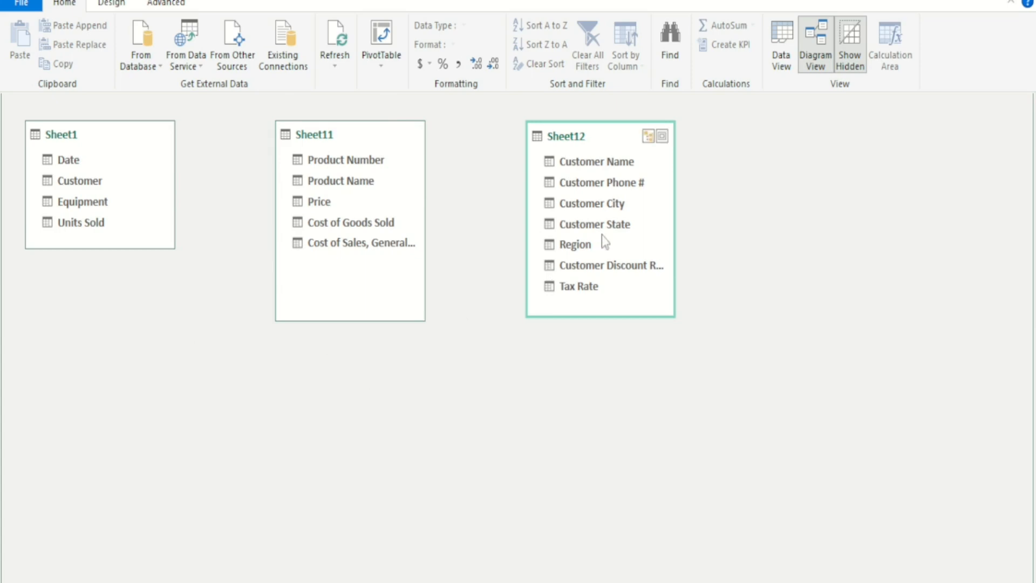
Step: Return to the data view and rename the Sheet1 table as Sales
left_click(780, 60)
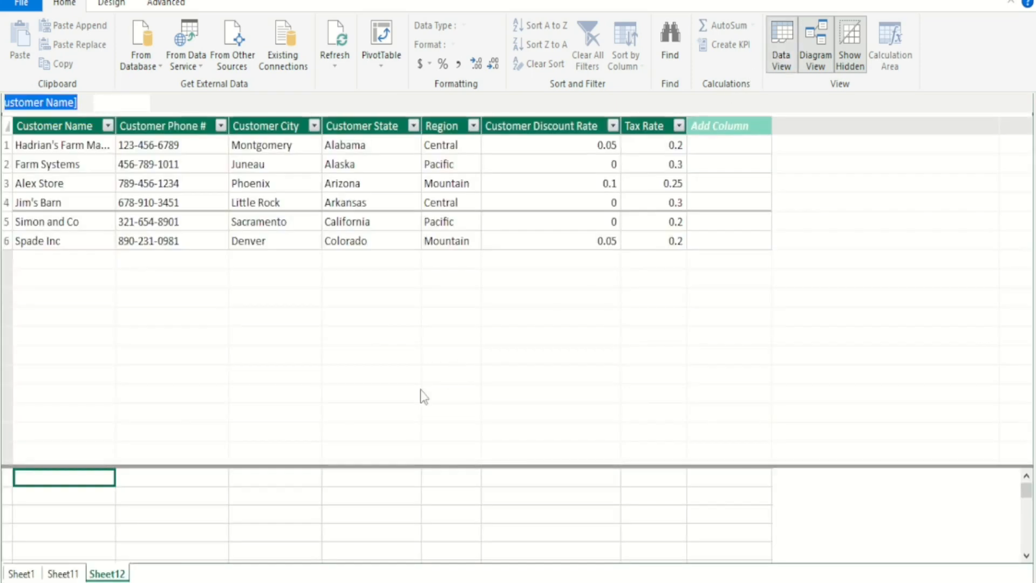
left_click(21, 573)
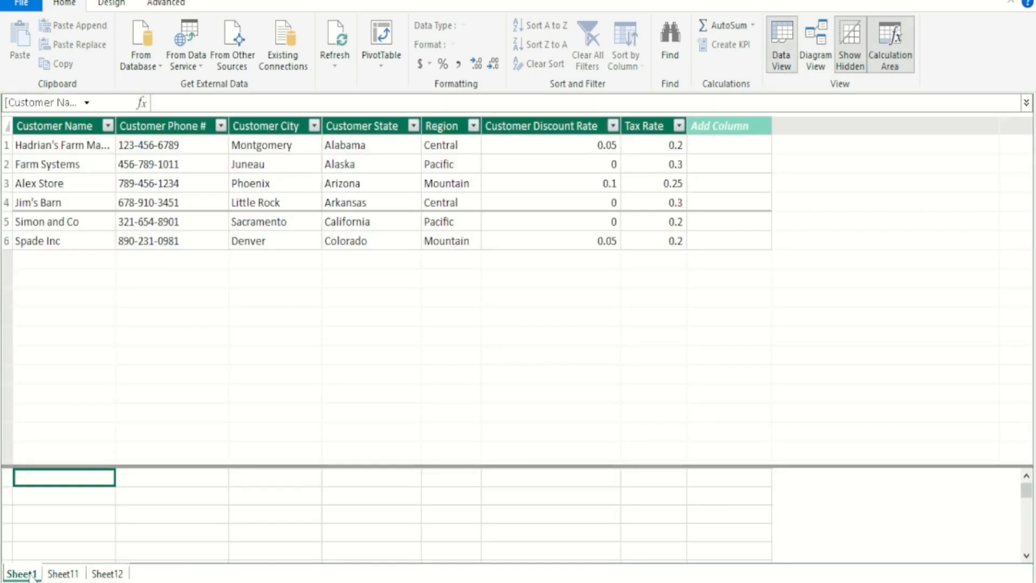
double_click(22, 574)
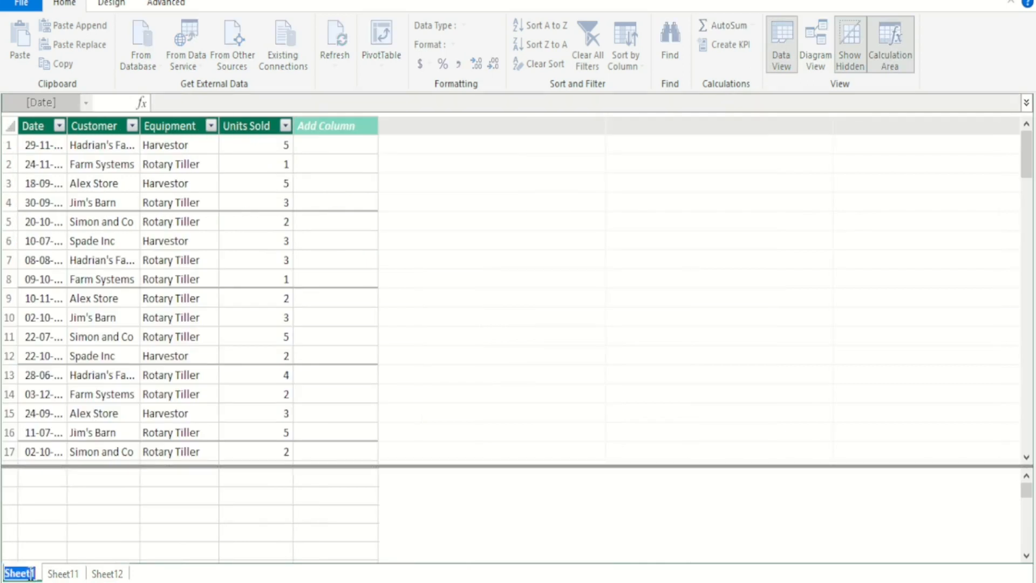
type("Sales")
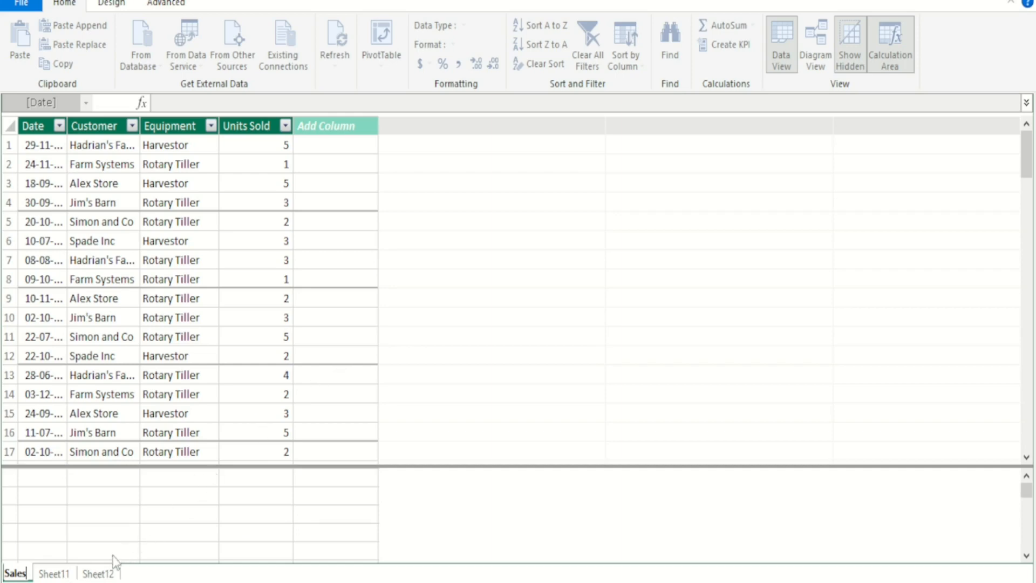
left_click(97, 528)
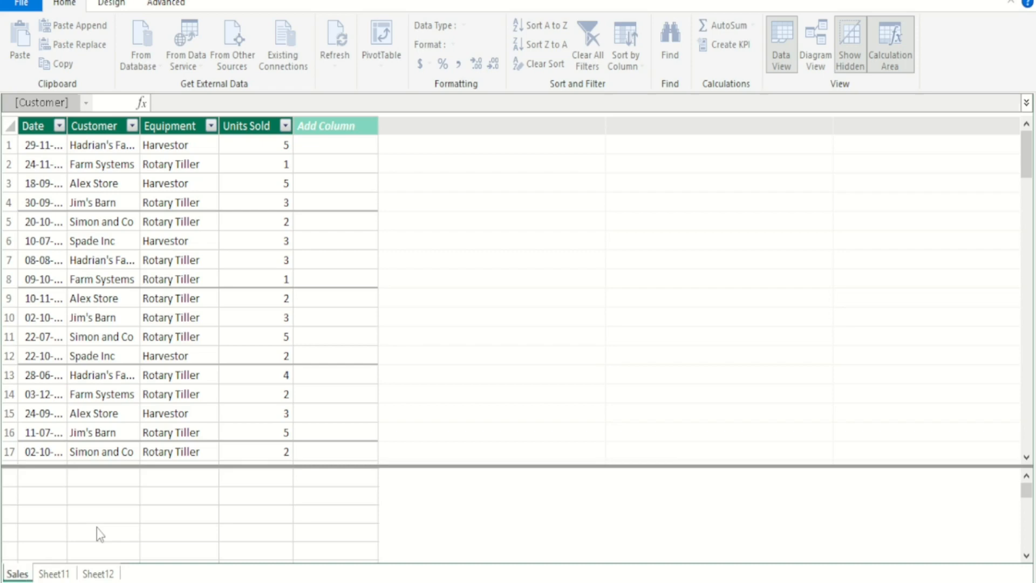
Step: Rename the Sheet11 product table as Product, dismissing the exception message
left_click(55, 574)
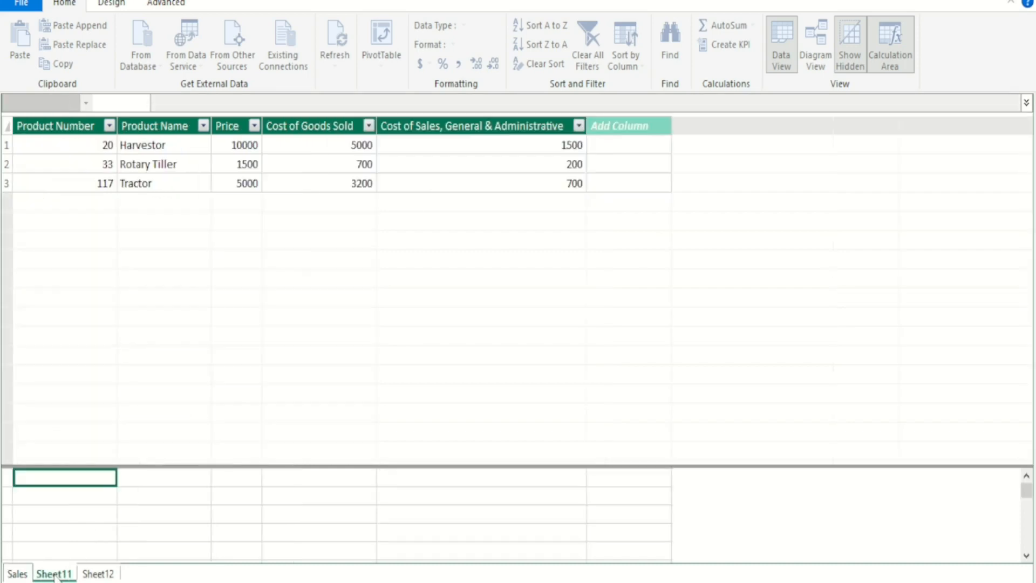
right_click(54, 574)
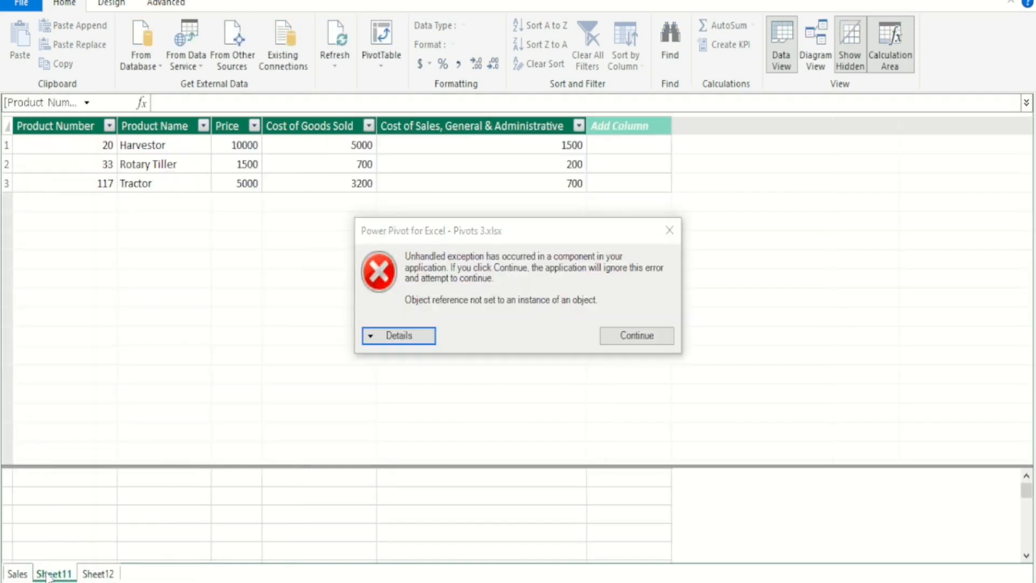
left_click(669, 231)
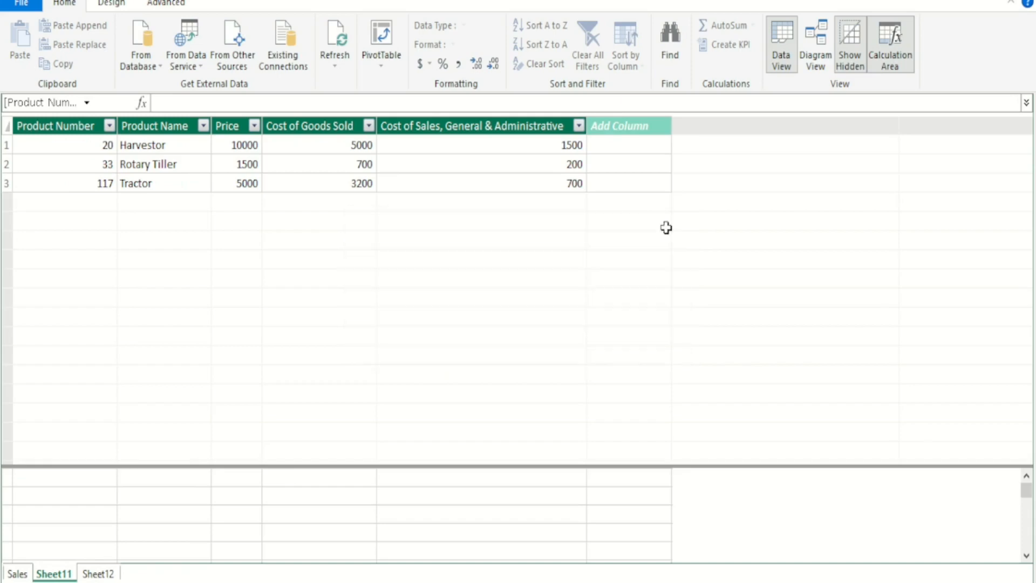
double_click(57, 574)
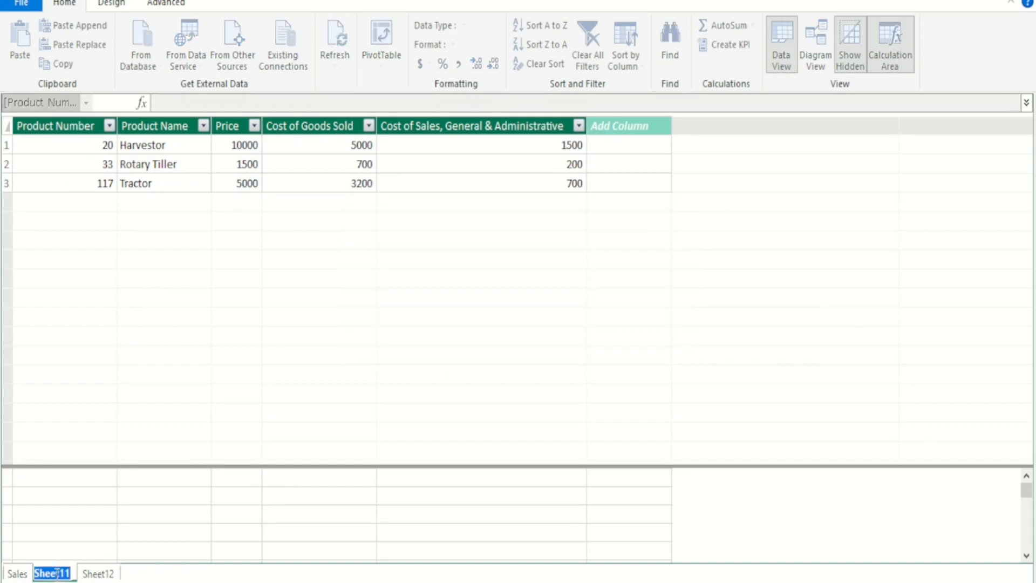
type("Product")
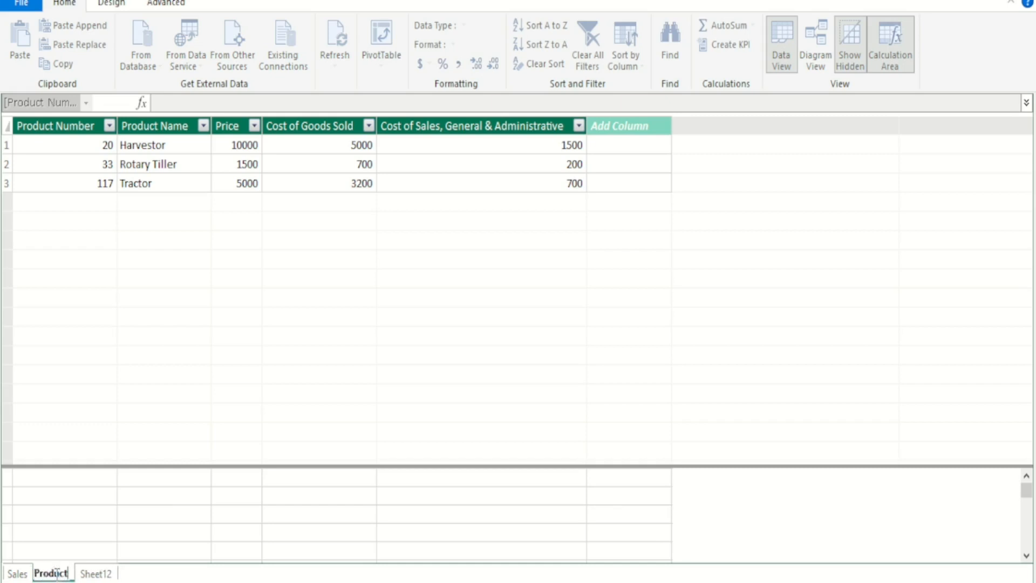
key("Return")
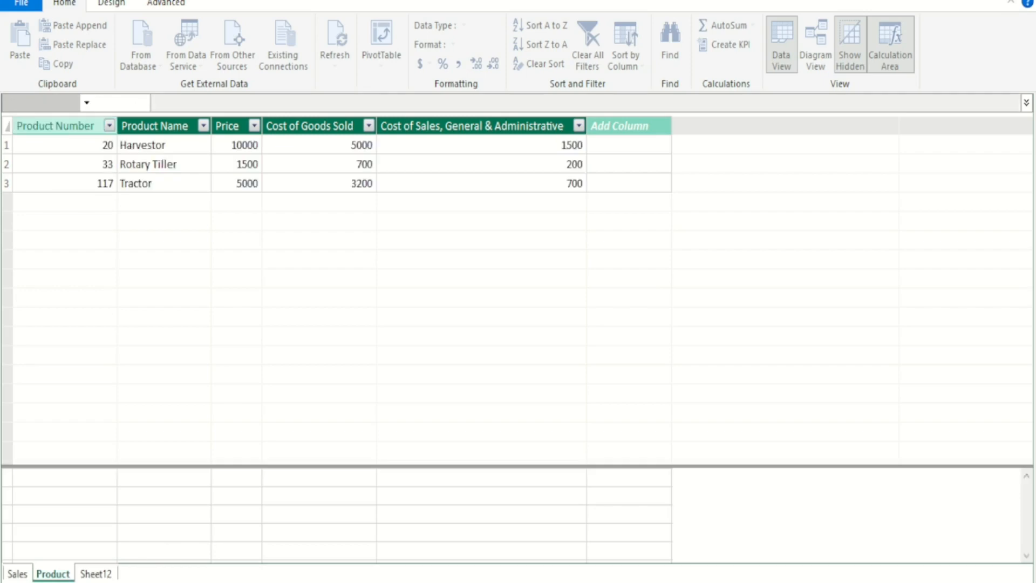
Step: Rename the Sheet12 table as Customer
left_click(97, 574)
double_click(96, 574)
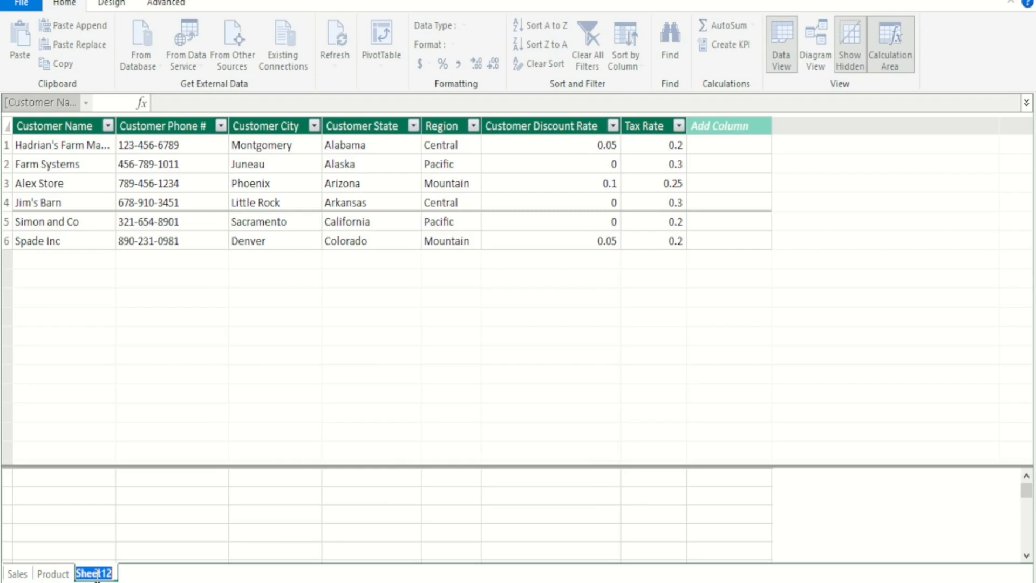
type("Custome")
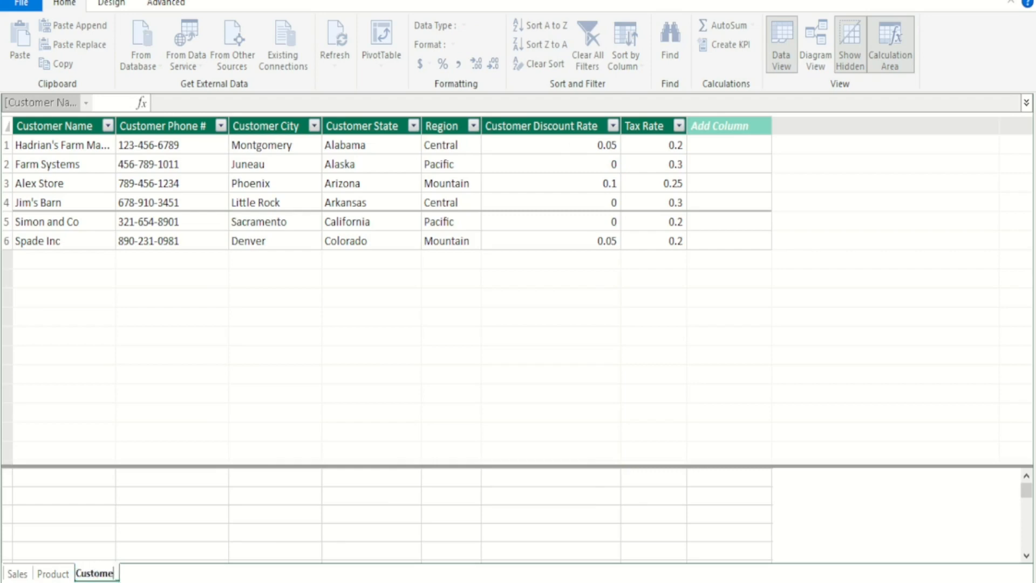
type("r")
key("Return")
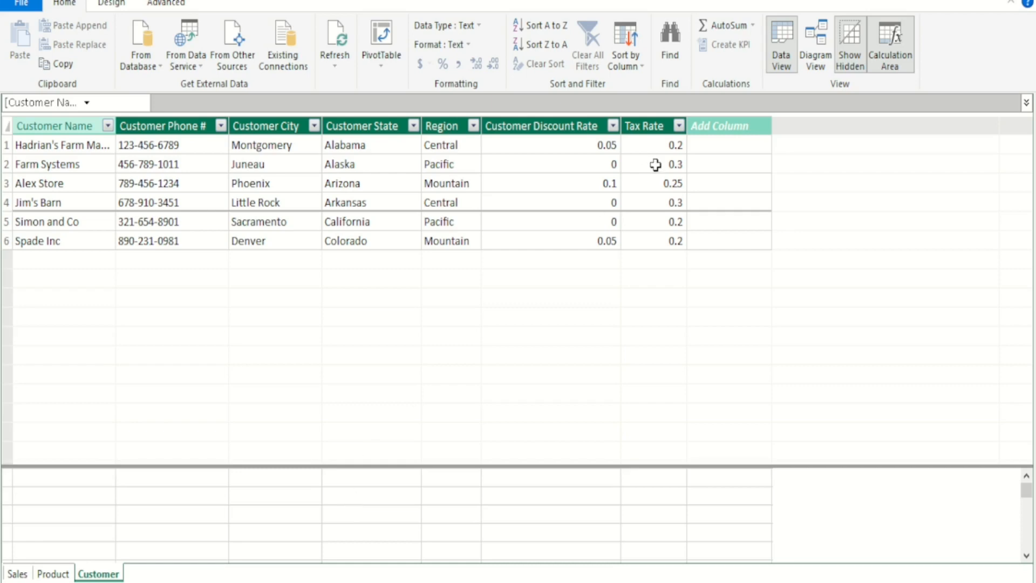
Step: In the diagram view, relate Sales Customer to Customer Name in the Customer table, and Sales Equipment to Product Name in the Product table
left_click(811, 57)
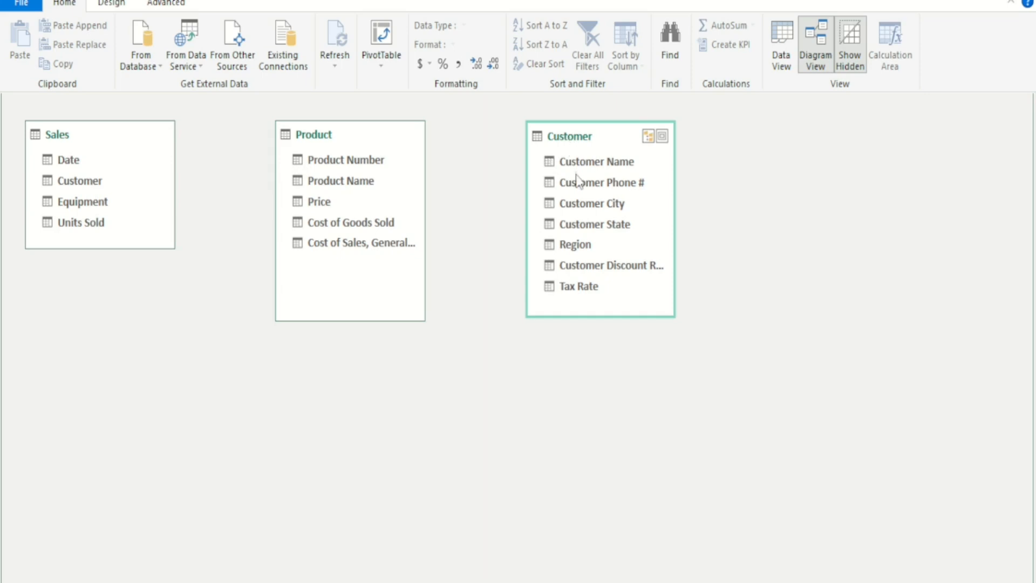
left_click(81, 181)
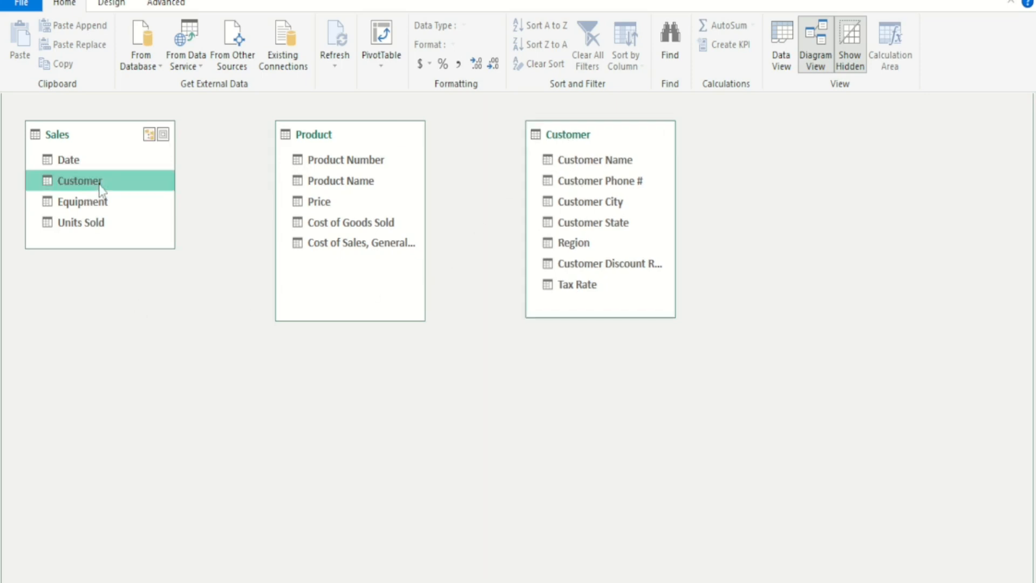
left_click_drag(101, 188, 548, 161)
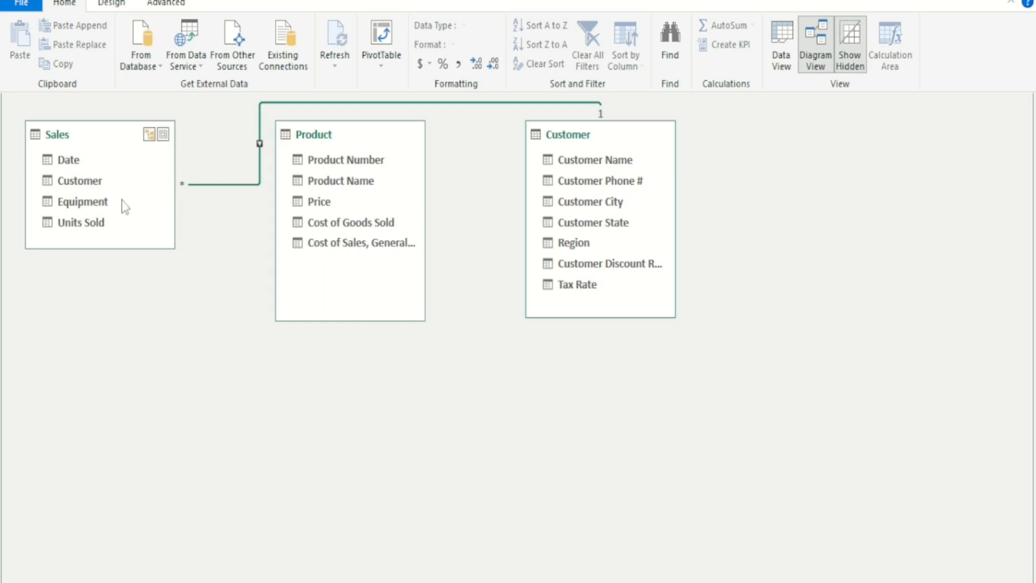
left_click(100, 208)
left_click_drag(99, 208, 297, 183)
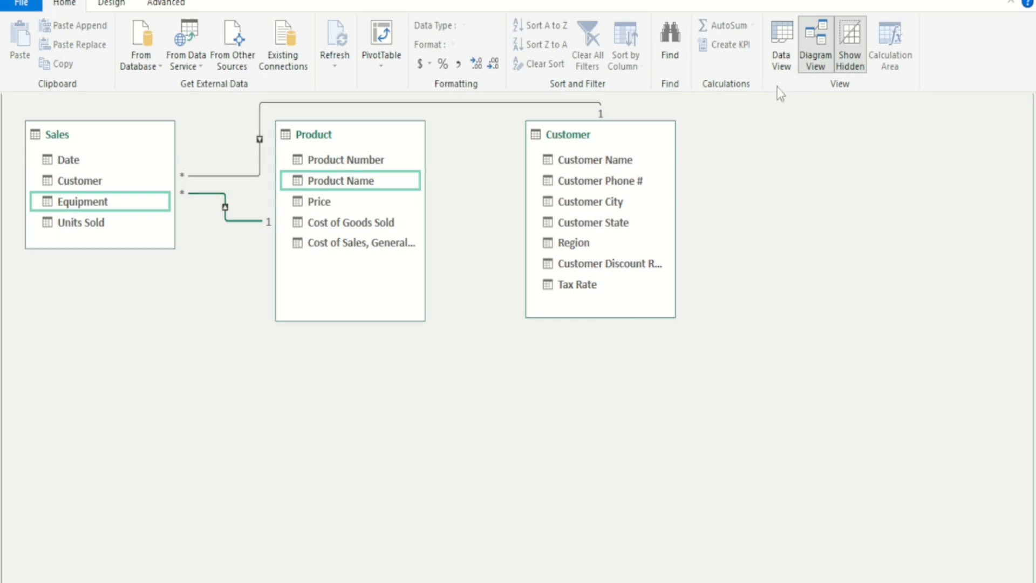
Step: Return to the data view and show the Sales table
left_click(777, 71)
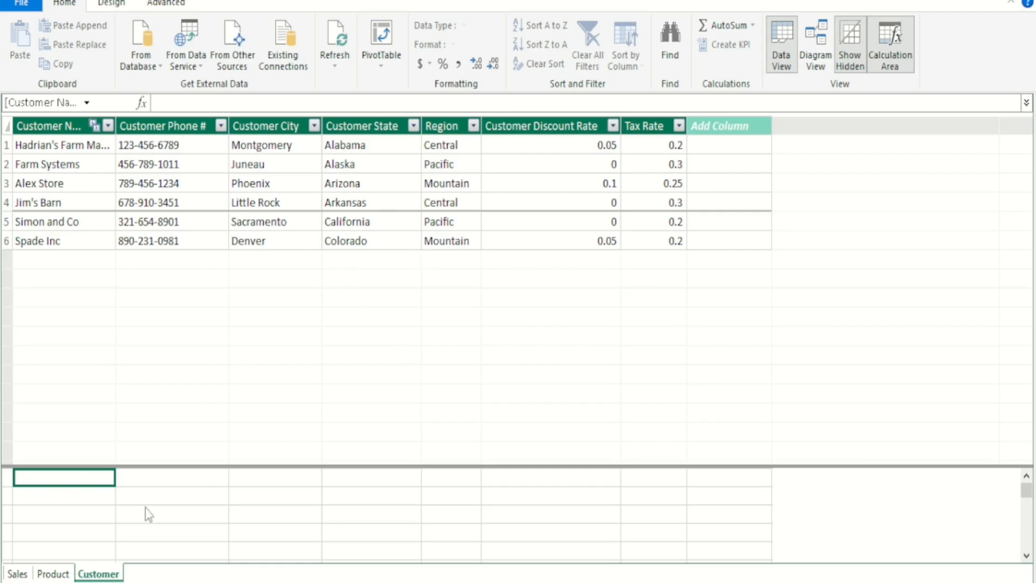
left_click(53, 574)
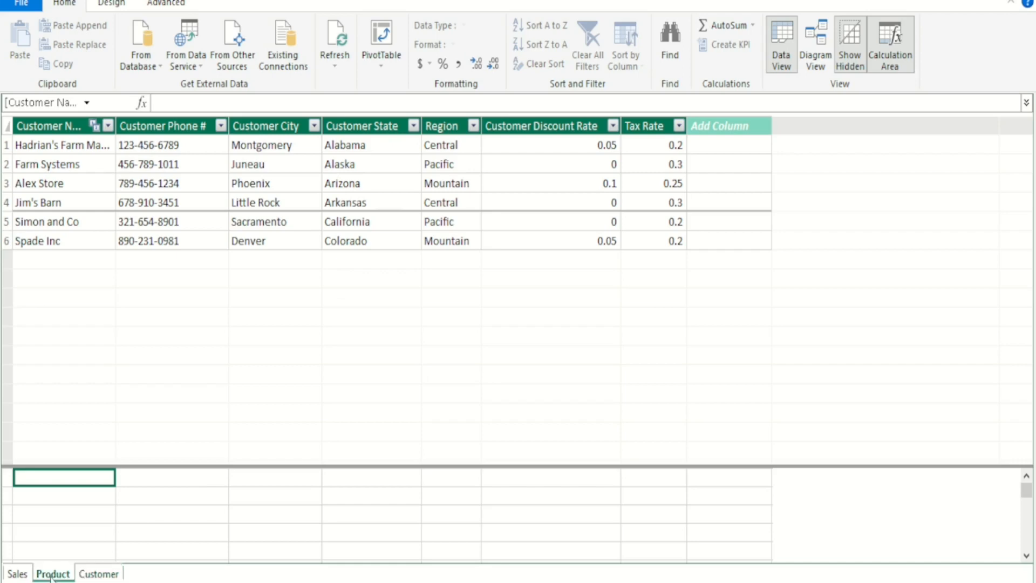
left_click(17, 573)
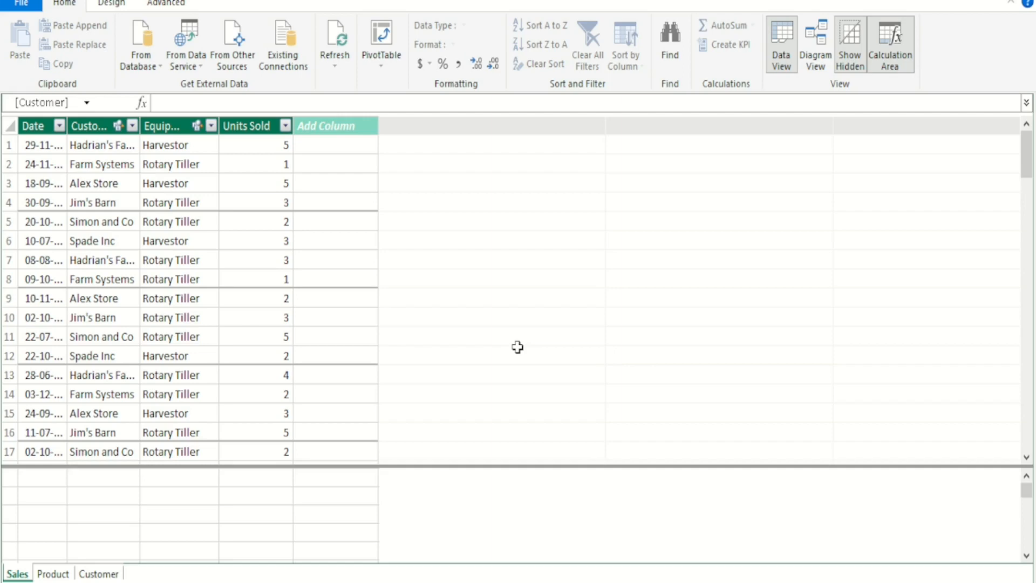
Step: Add a calculated column named Revenue to the Sales table after Units Sold
left_click(341, 147)
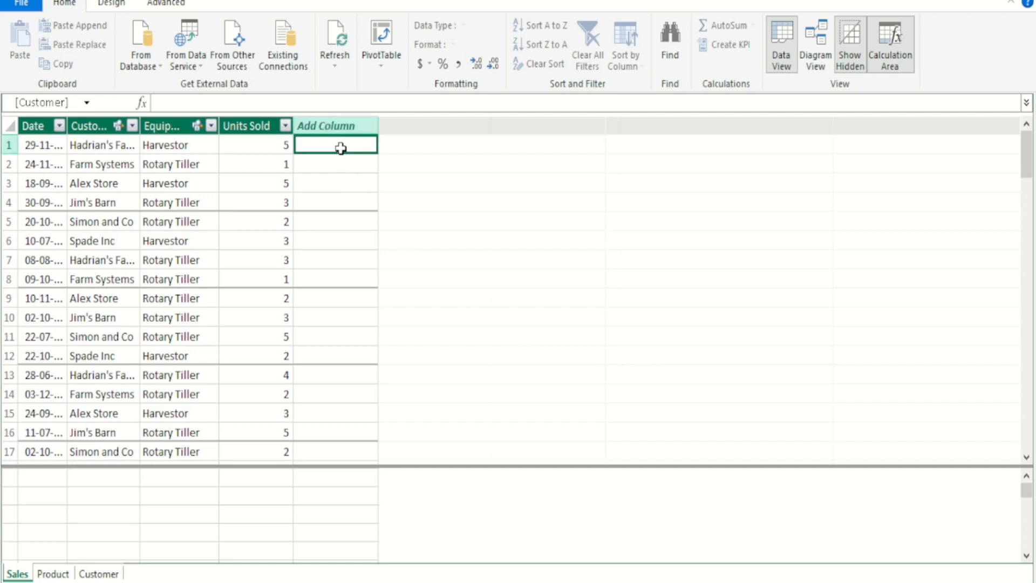
left_click(332, 126)
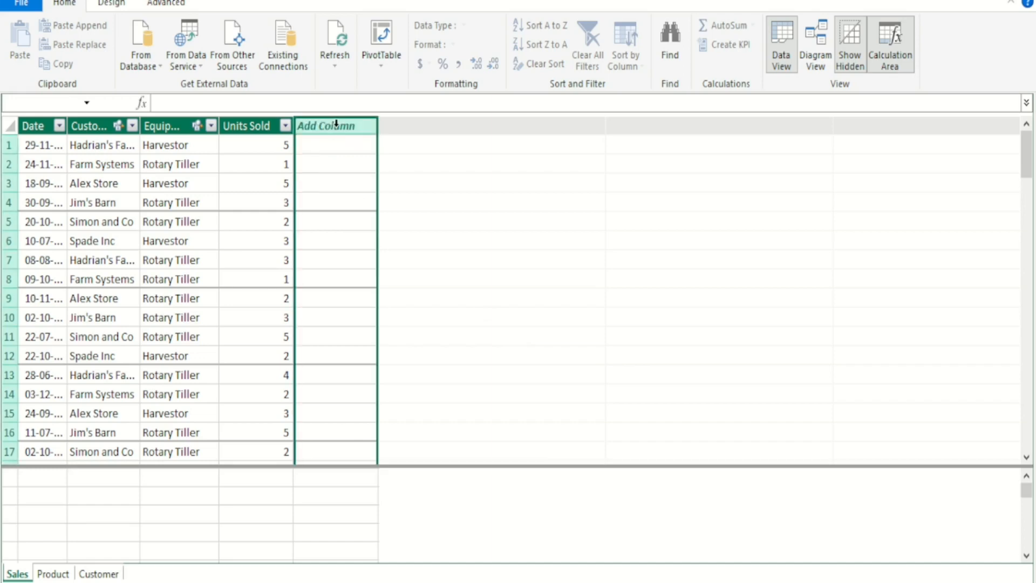
double_click(336, 125)
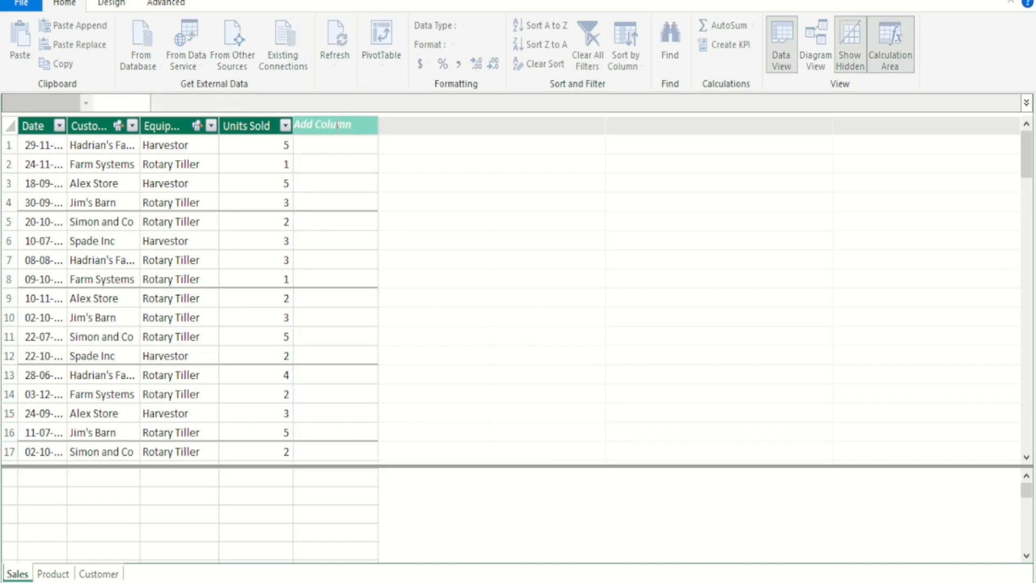
left_click_drag(351, 125, 293, 125)
key("BackSpace")
type("reve")
key("BackSpace")
key("BackSpace")
key("BackSpace")
key("BackSpace")
type("Revenue")
key("Return")
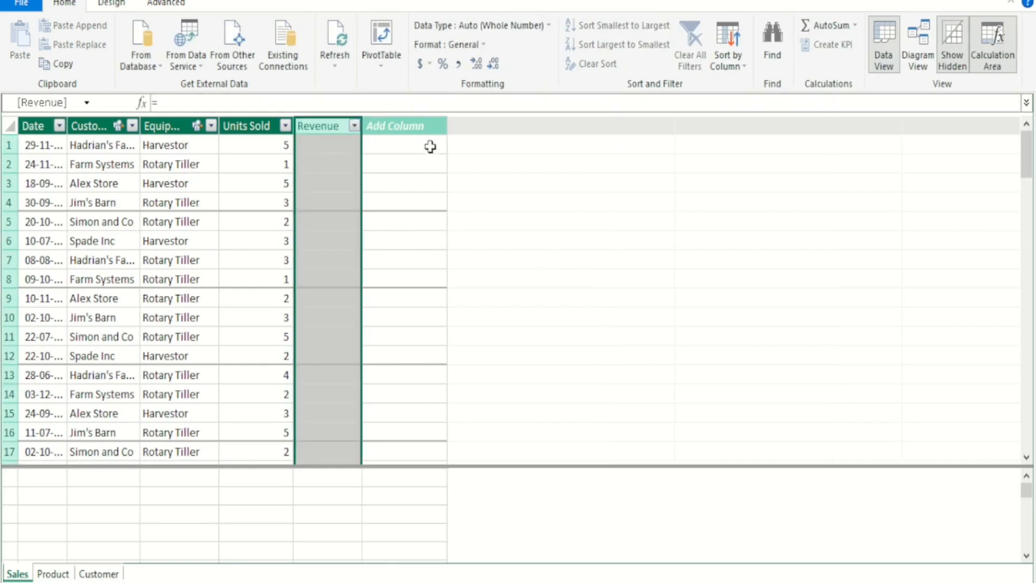
Step: Add a calculated column named Cost after the Revenue column
left_click(410, 126)
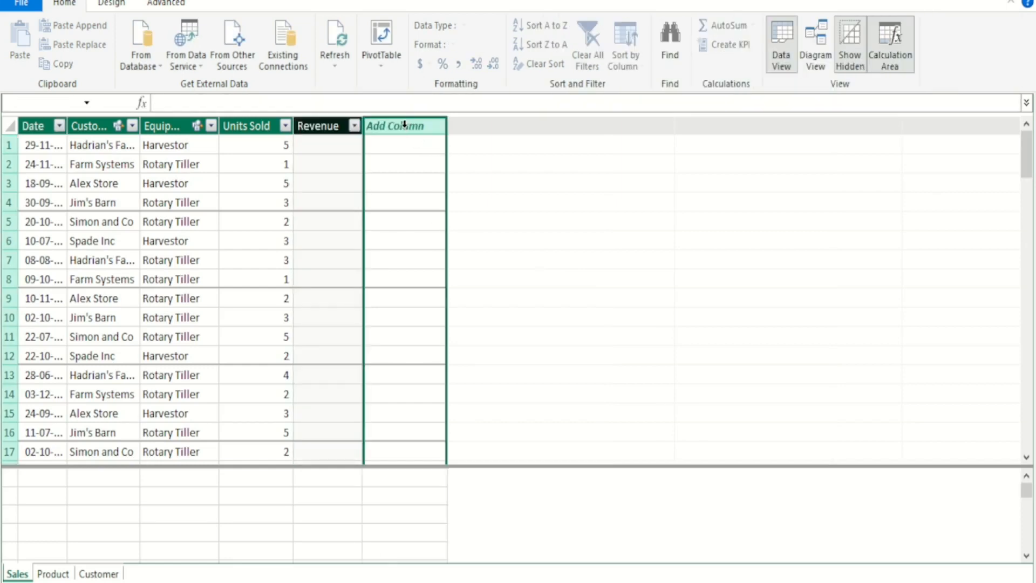
double_click(404, 124)
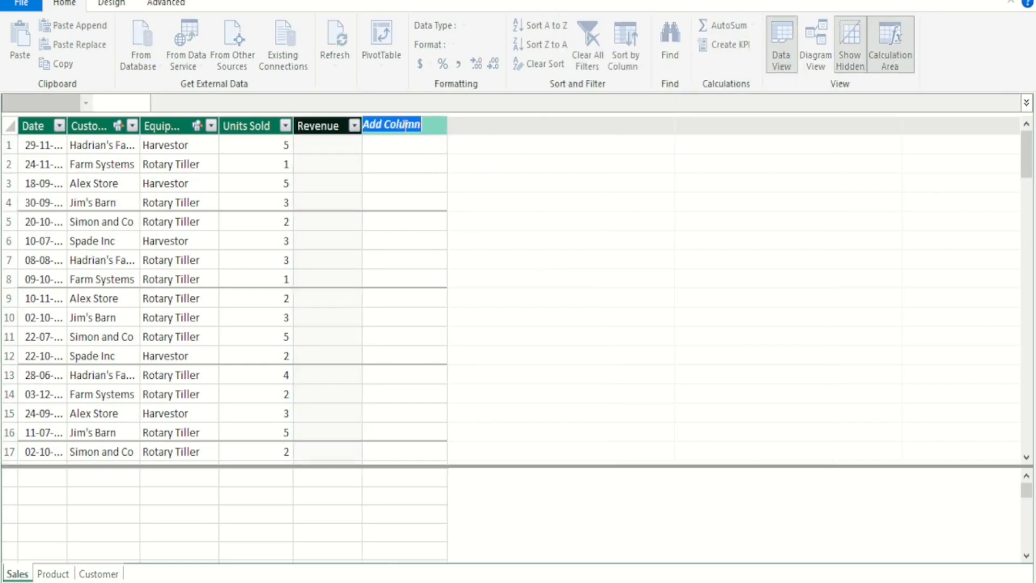
type("Cost")
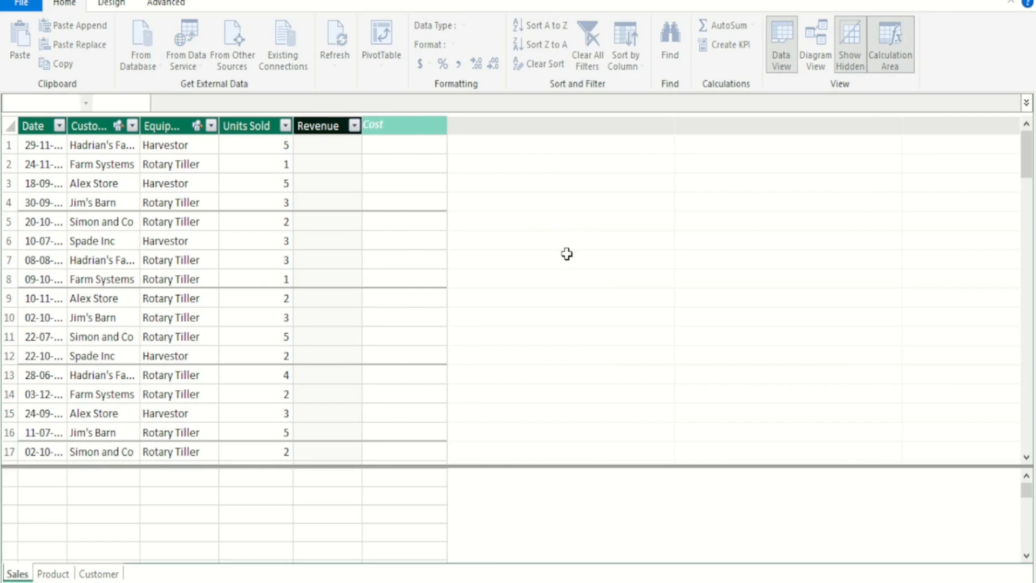
key("Return")
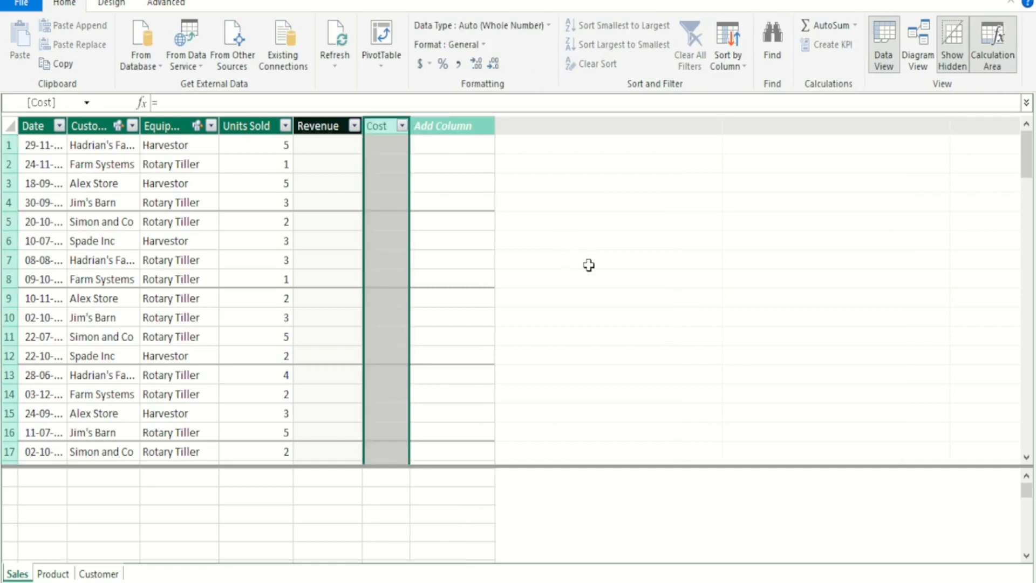
Step: Add a calculated column named Gross Profit after the Cost column
left_click(456, 124)
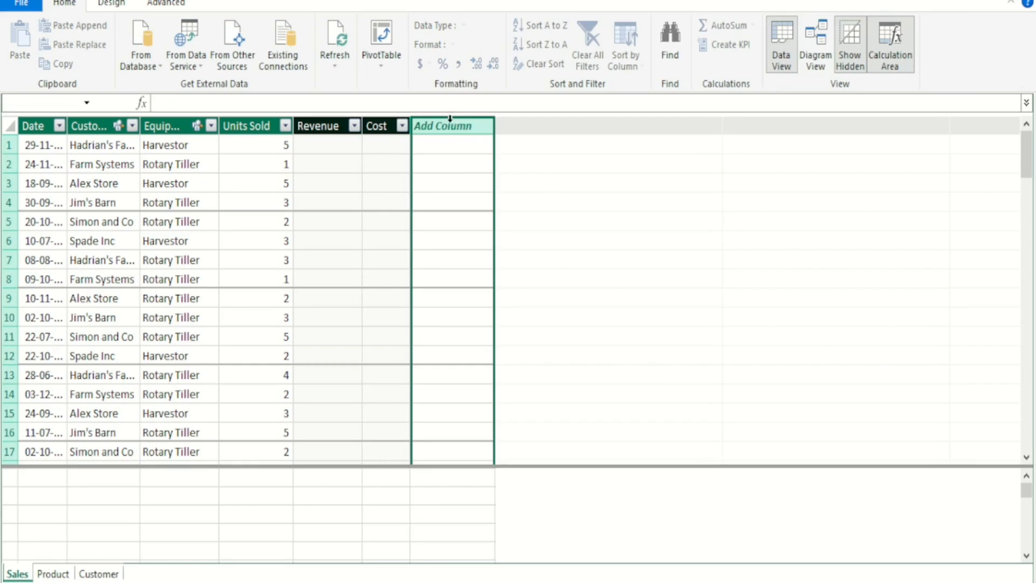
double_click(449, 123)
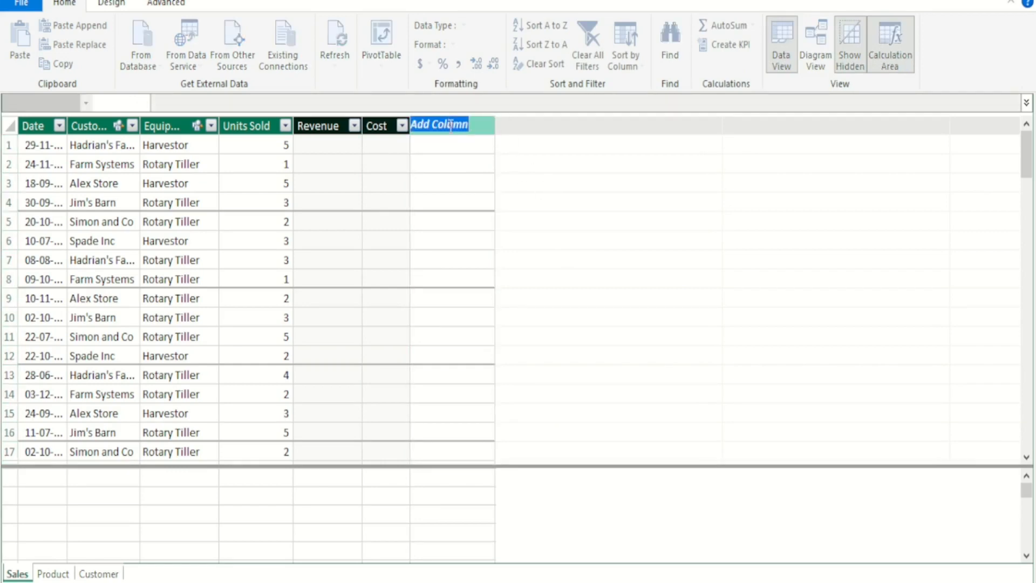
type("FRoss")
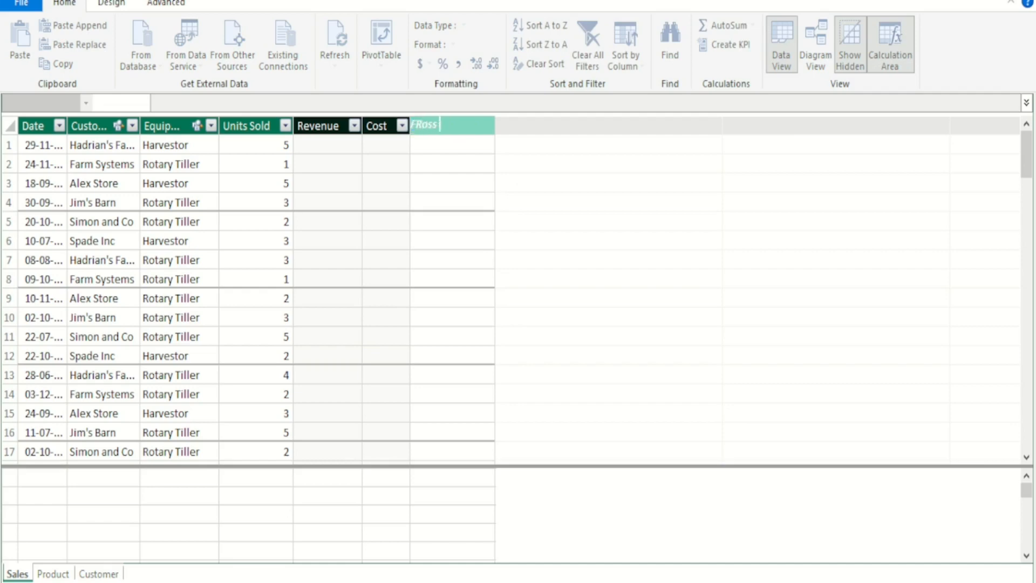
key("BackSpace")
key("BackSpace")
key("BackSpace")
key("BackSpace")
key("BackSpace")
type("Gross")
type("ofit")
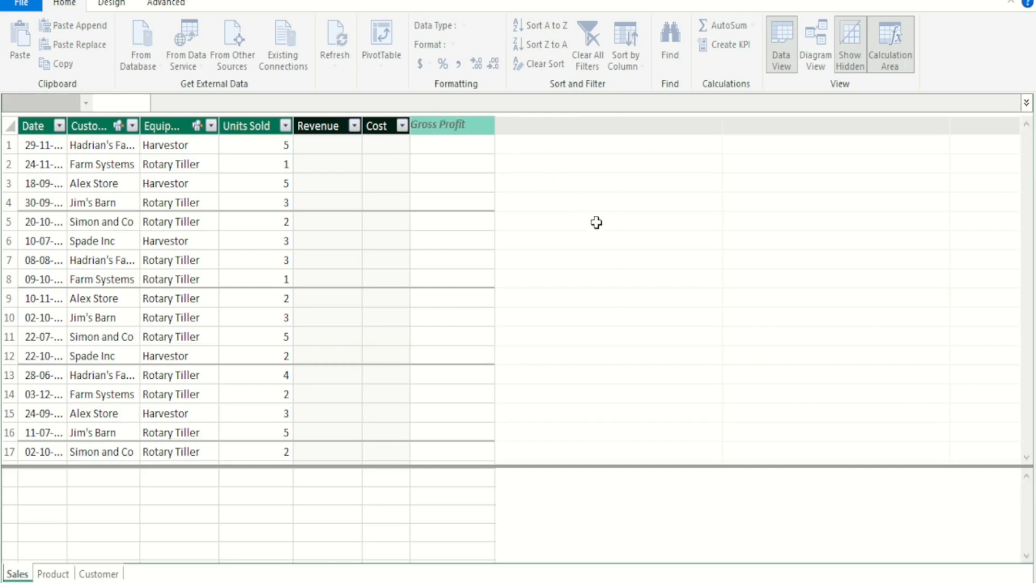
key("Return")
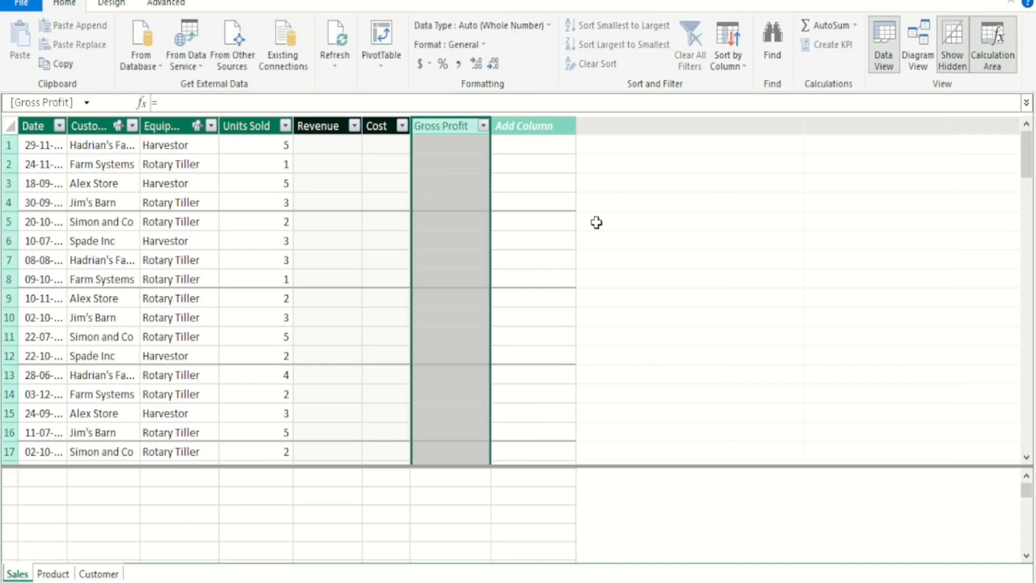
Step: Add a calculated column named Operating Profit after the Gross Profit column
left_click(527, 125)
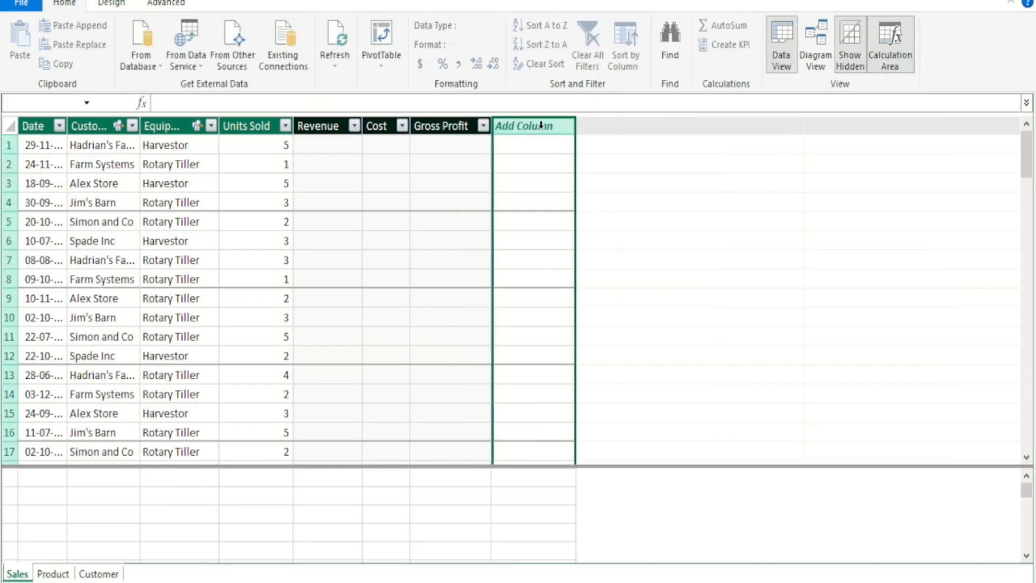
double_click(541, 126)
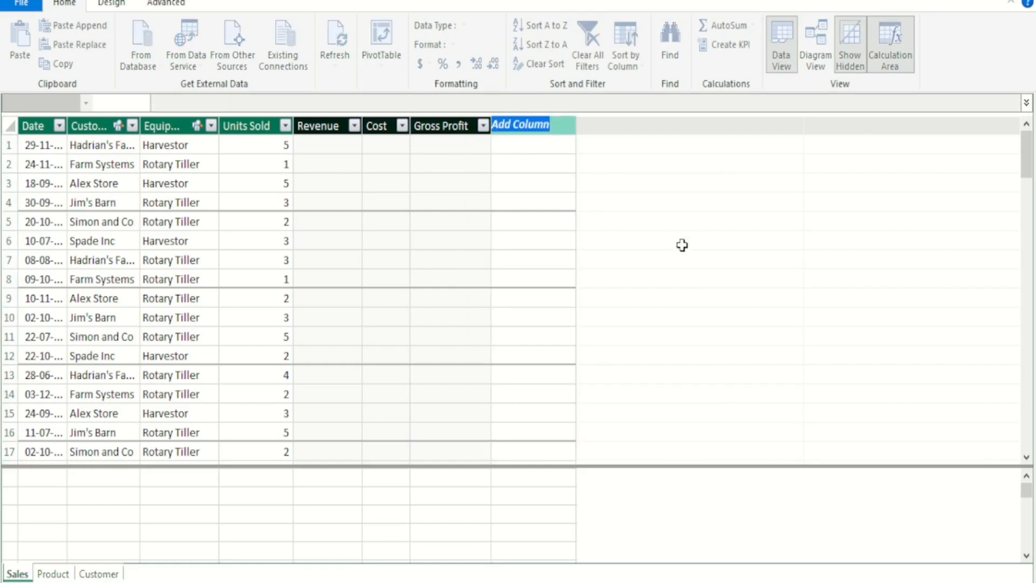
type("Op")
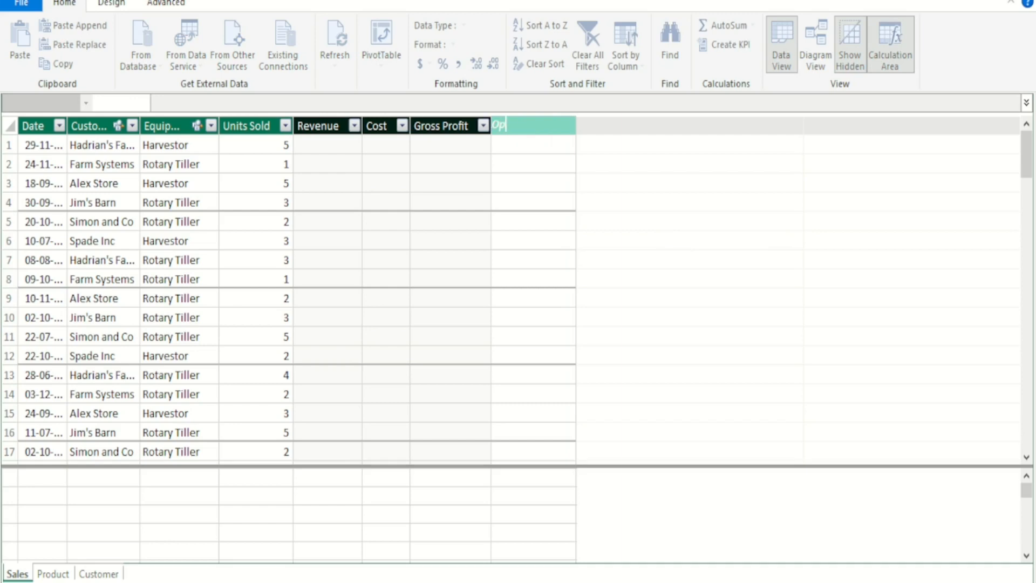
type("erating Profit")
key("Return")
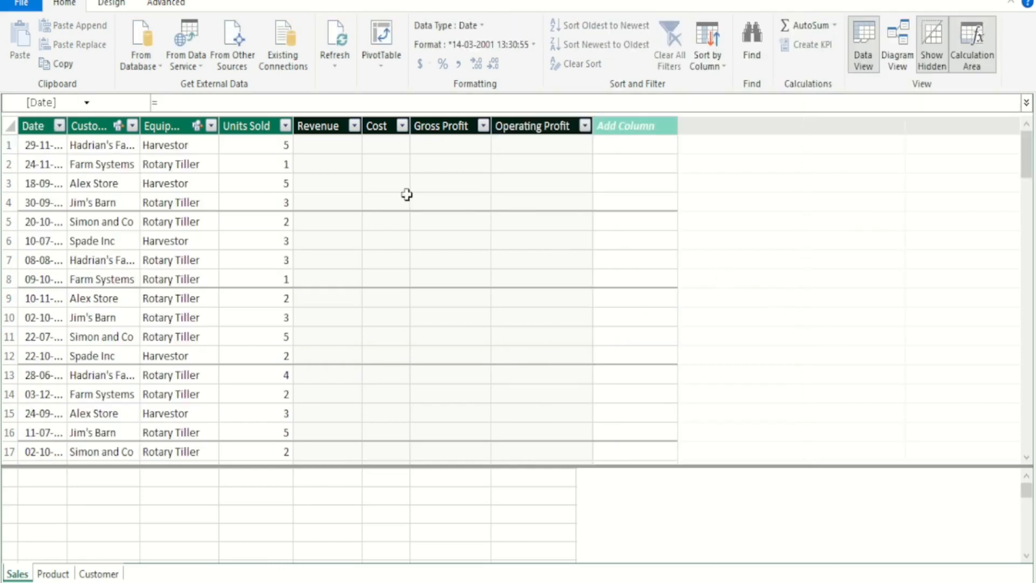
left_click(330, 144)
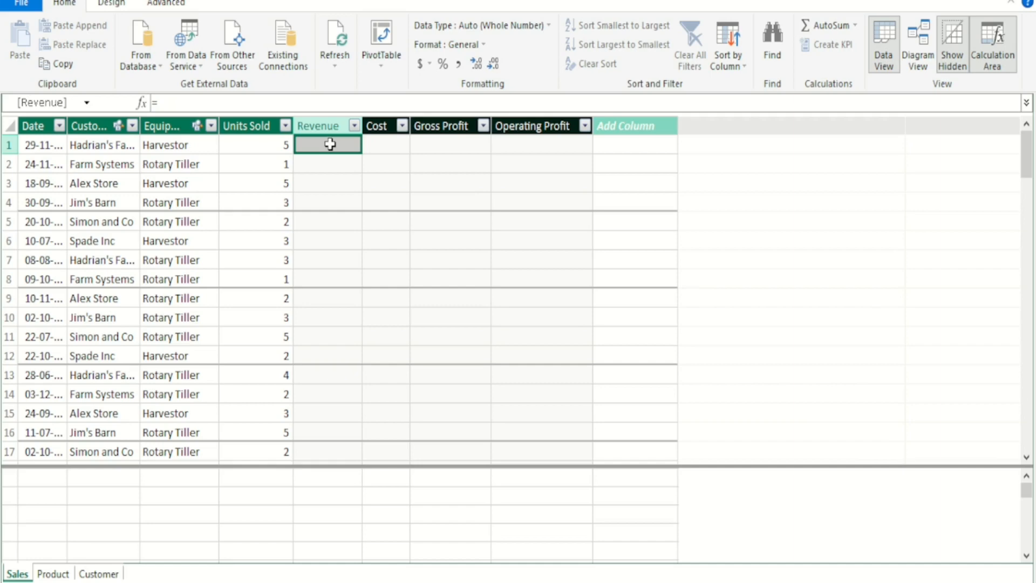
type("=")
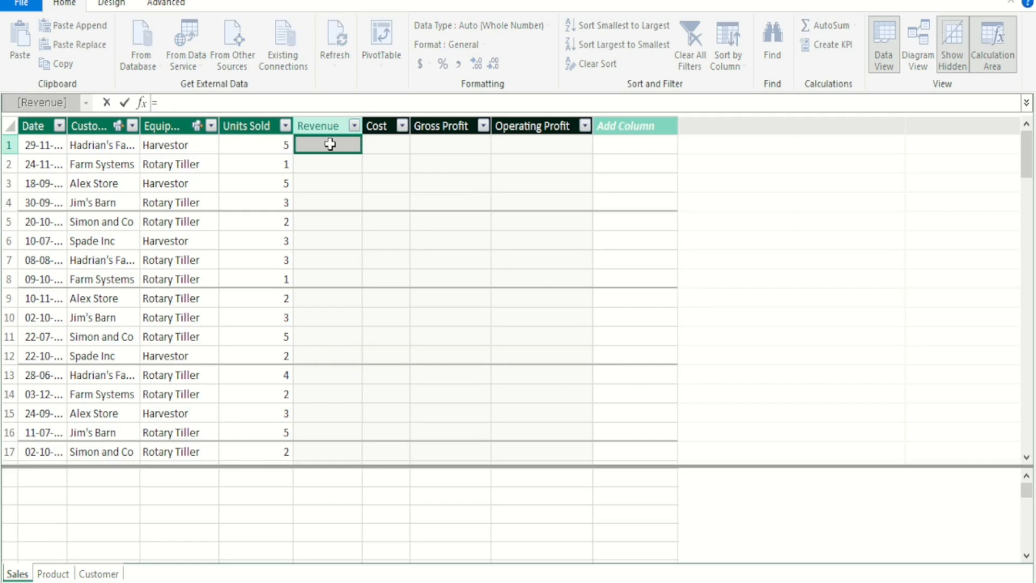
left_click(264, 142)
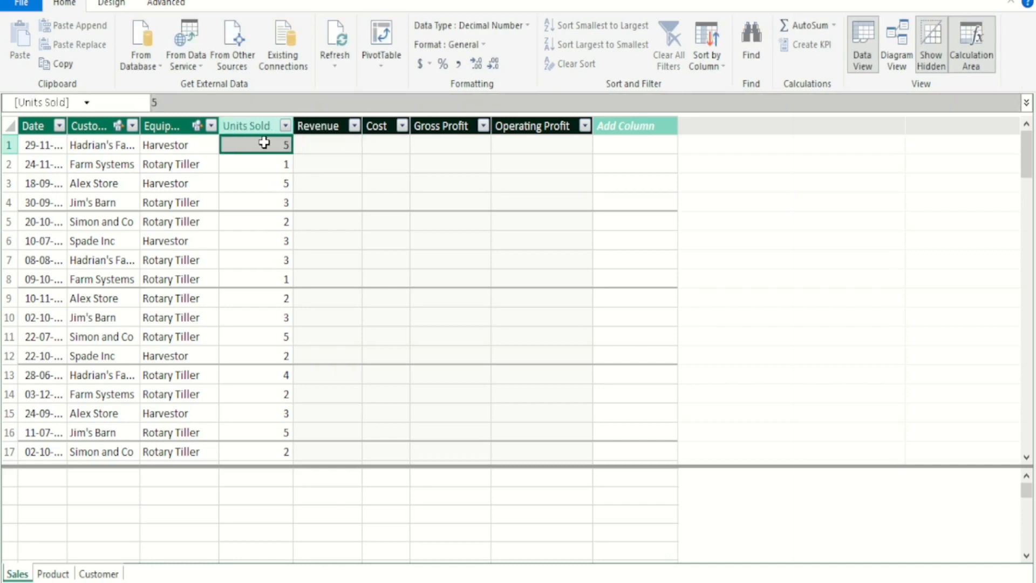
Step: Fill the Revenue column with the formula =Sales[Units Sold]*related('Product'[Price])
left_click(351, 143)
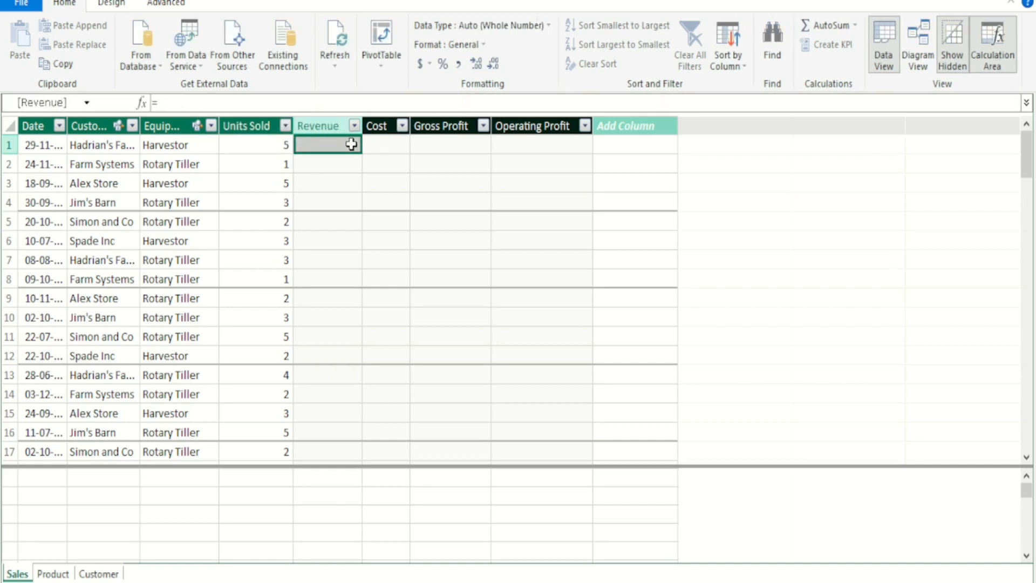
type("=")
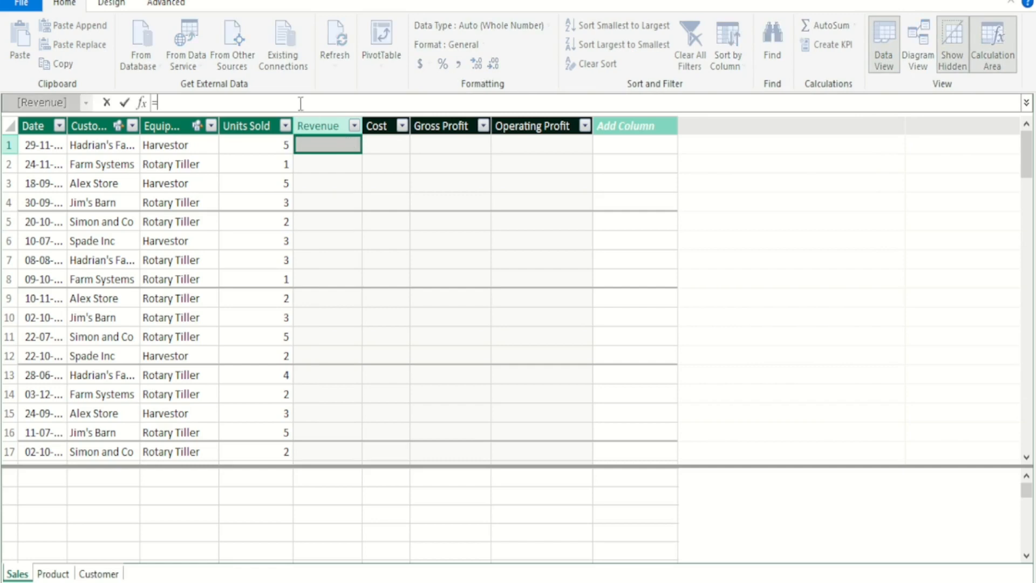
left_click(272, 146)
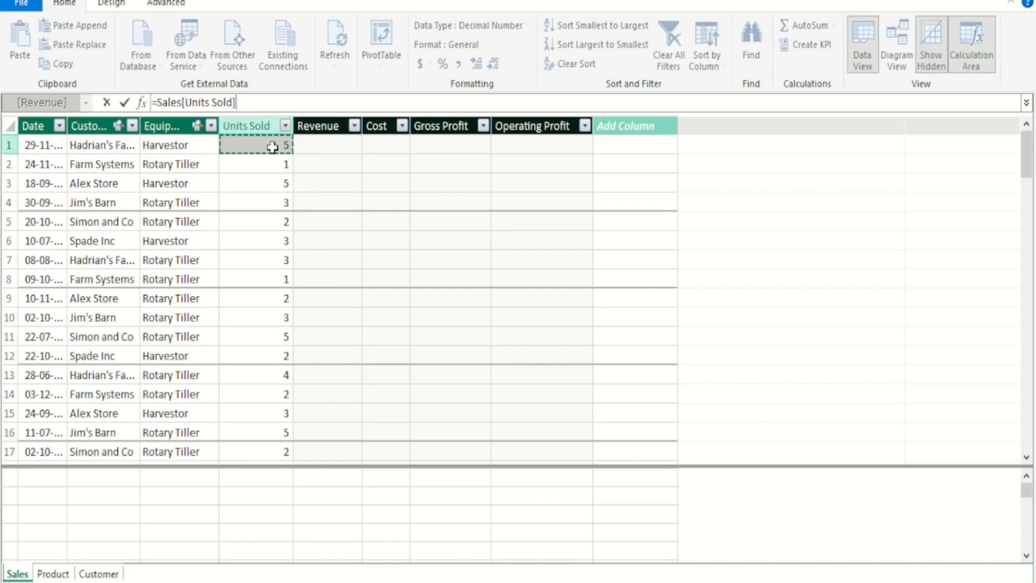
type("*")
type("related")
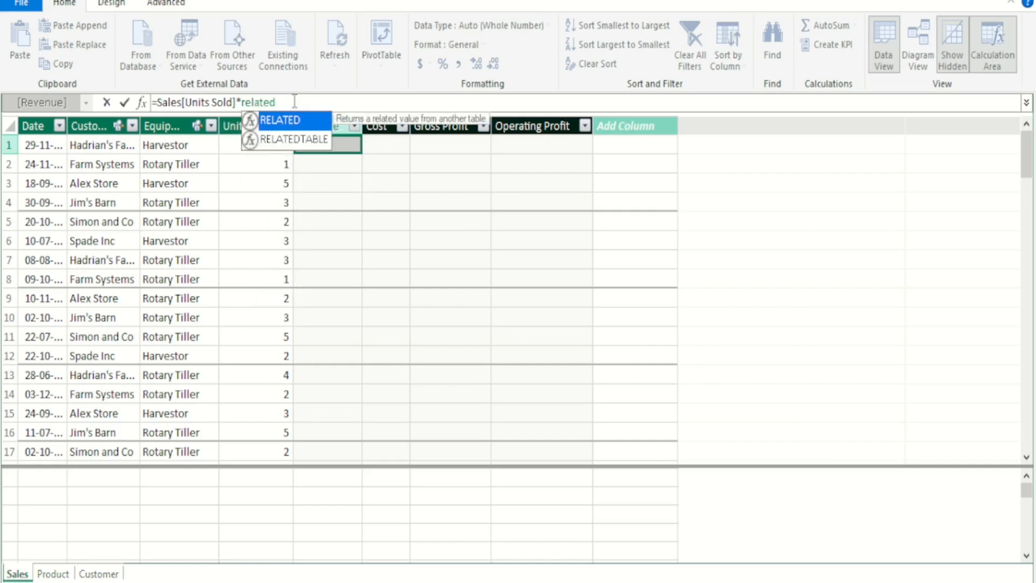
type("(")
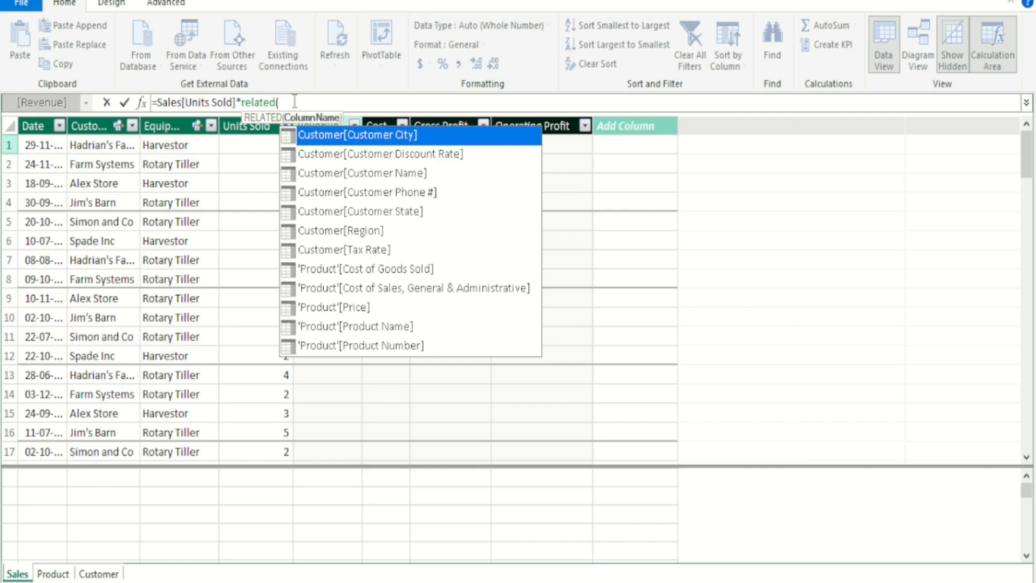
left_click(326, 308)
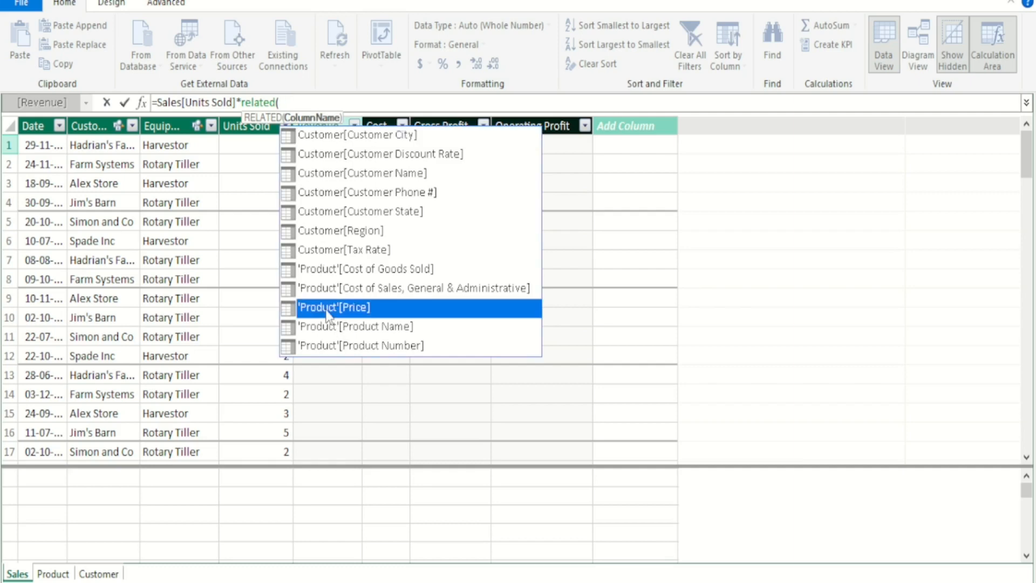
double_click(326, 308)
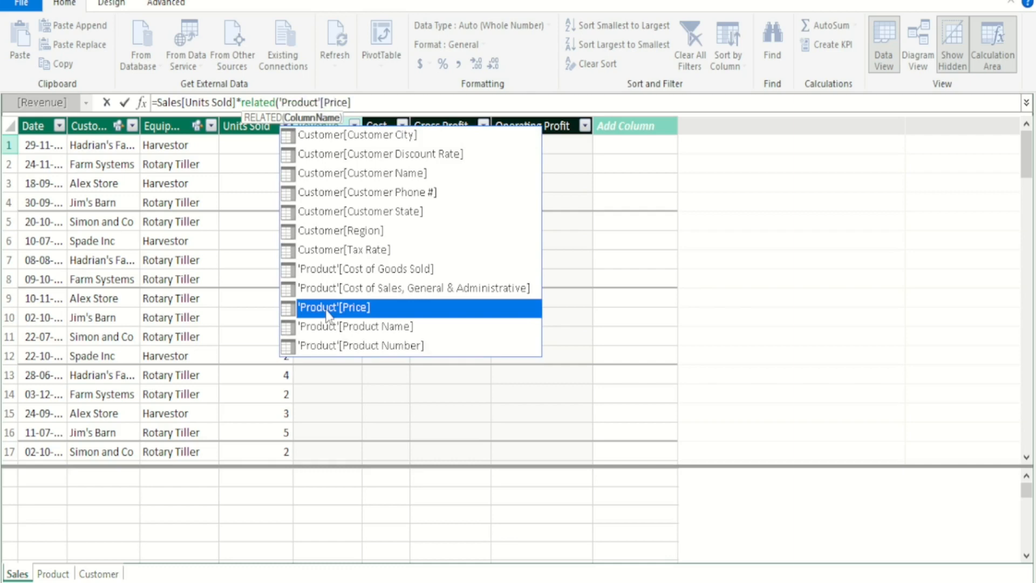
type(")")
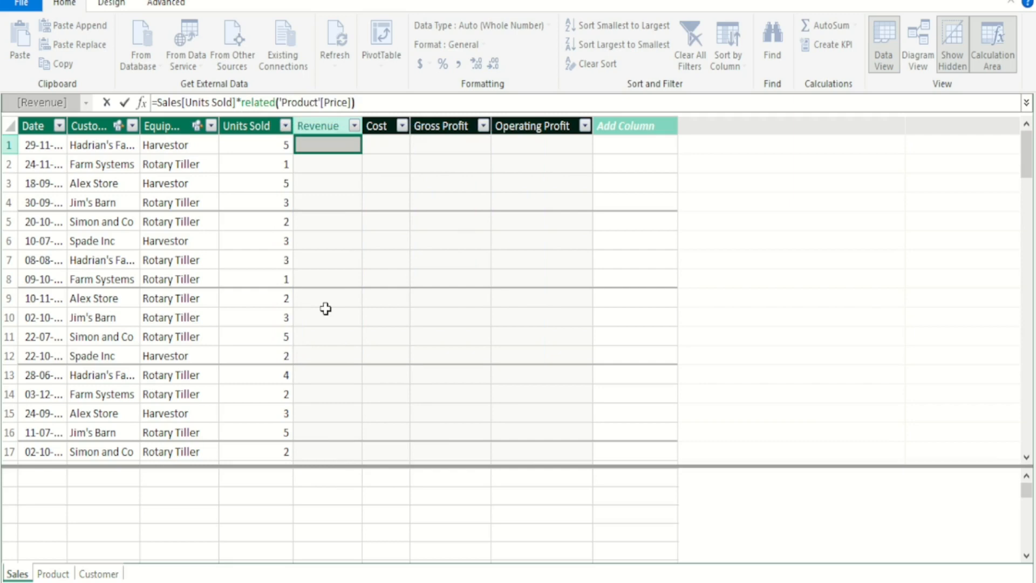
key("Return")
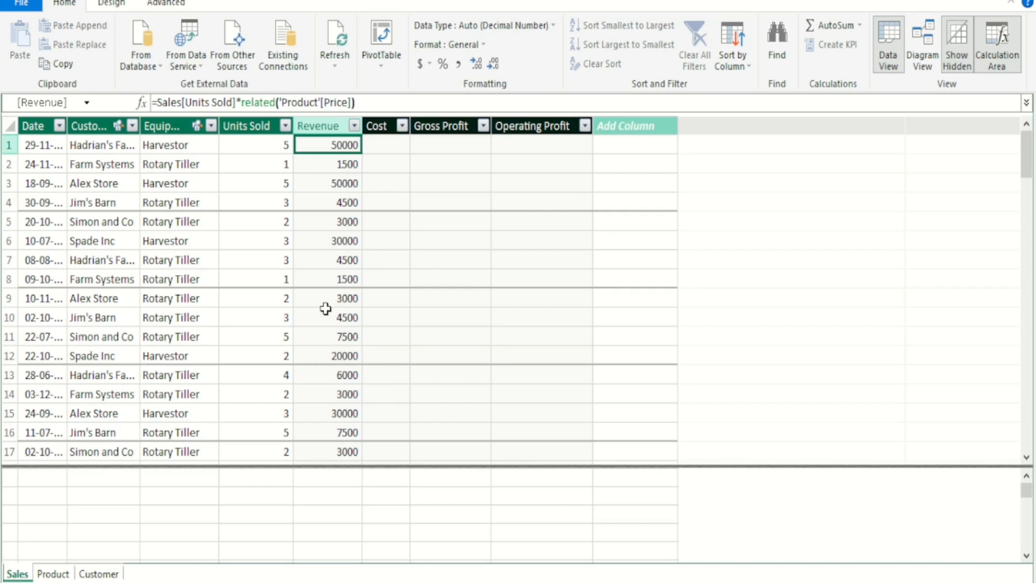
Step: Fill the Cost column with the formula =related('Product'[Cost of Goods Sold])+related('Product'[Cost of Sales, General & Administrative])
left_click(389, 149)
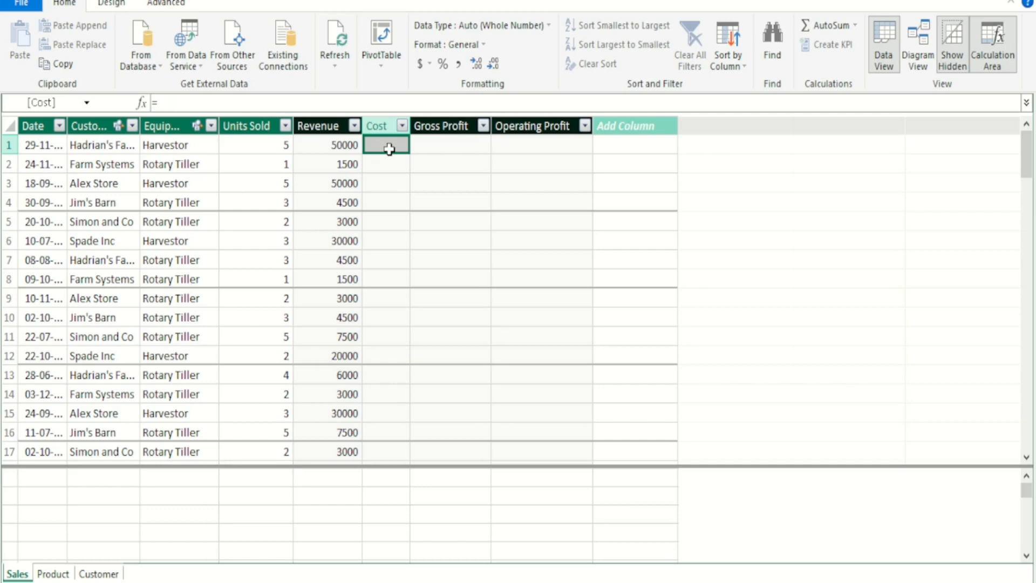
left_click(335, 101)
type("elated(")
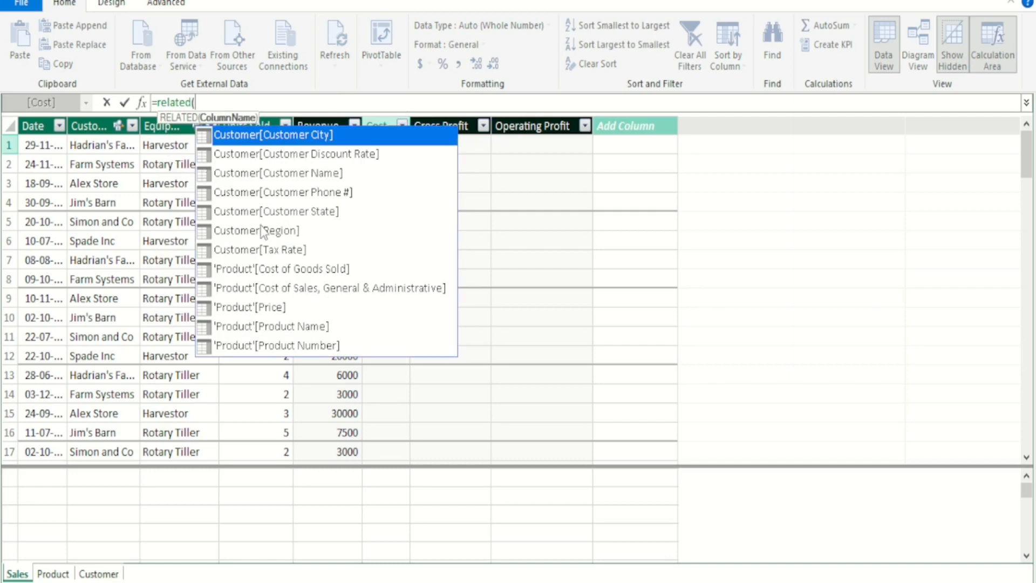
double_click(265, 269)
type(")+")
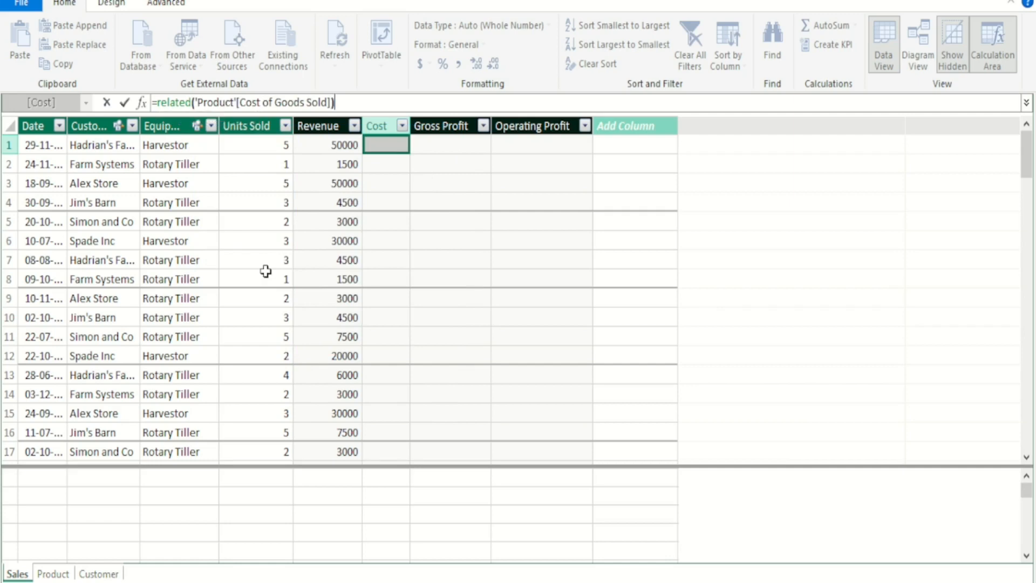
type("related")
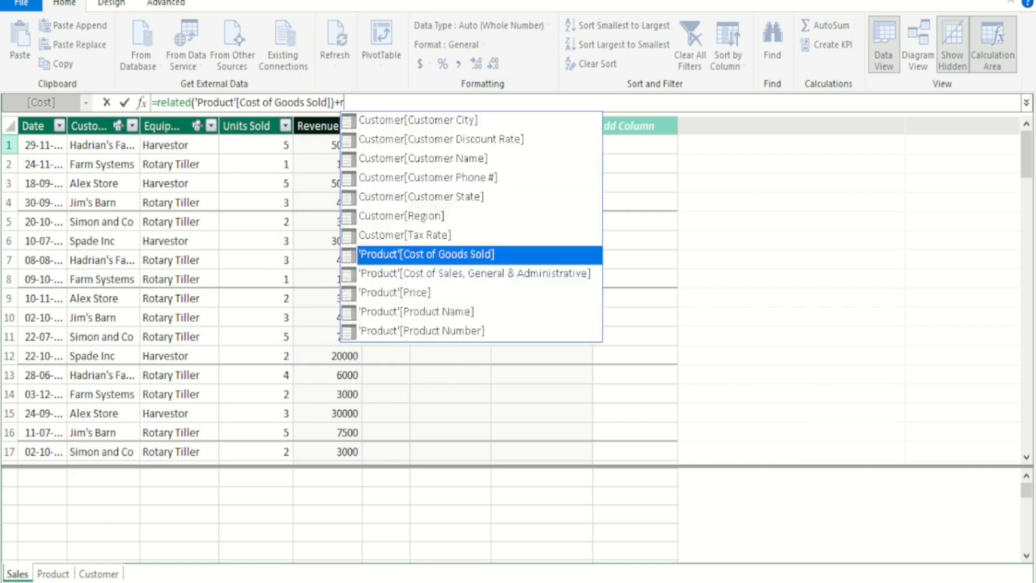
type("(")
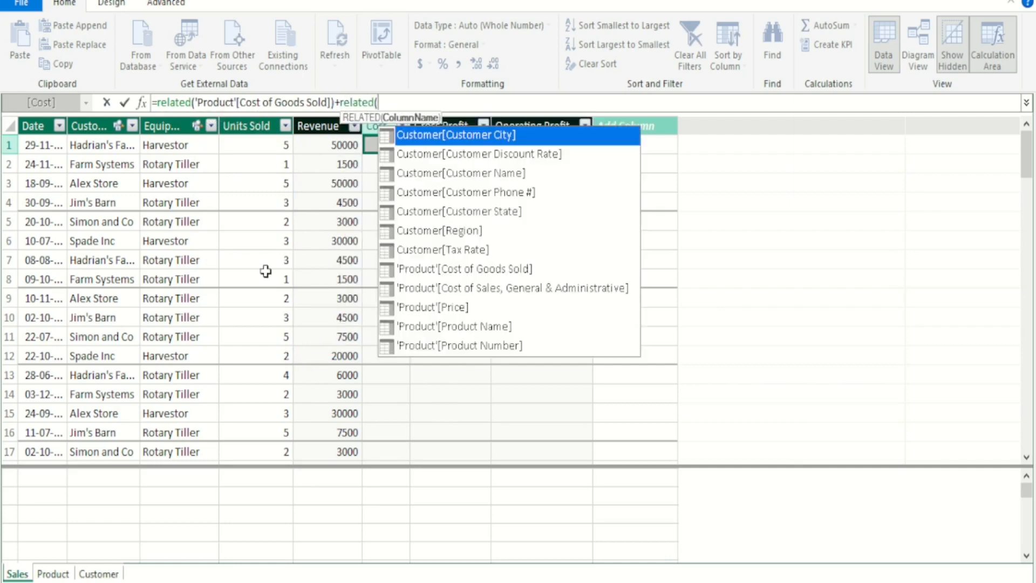
left_click(412, 293)
double_click(413, 291)
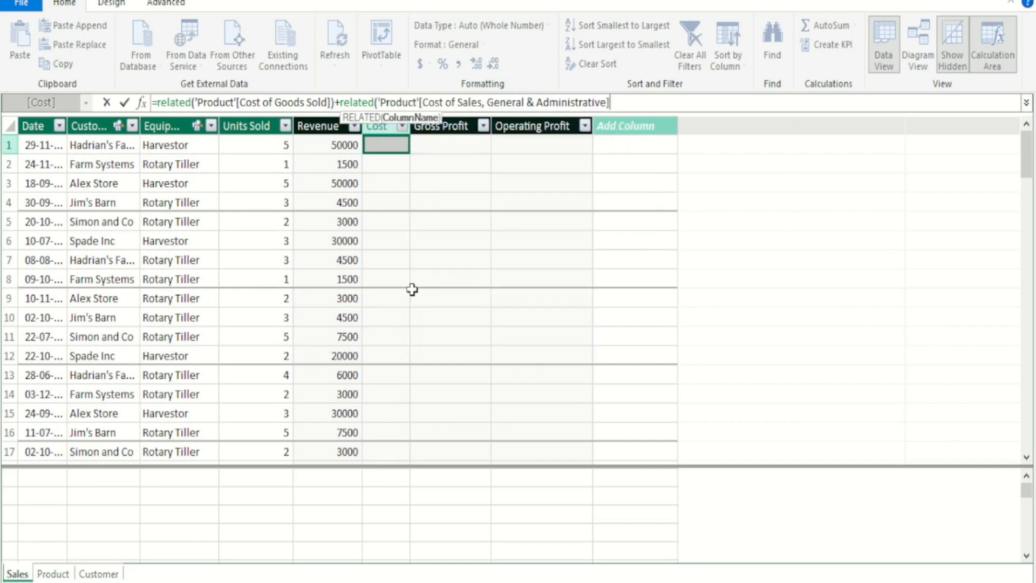
type(")")
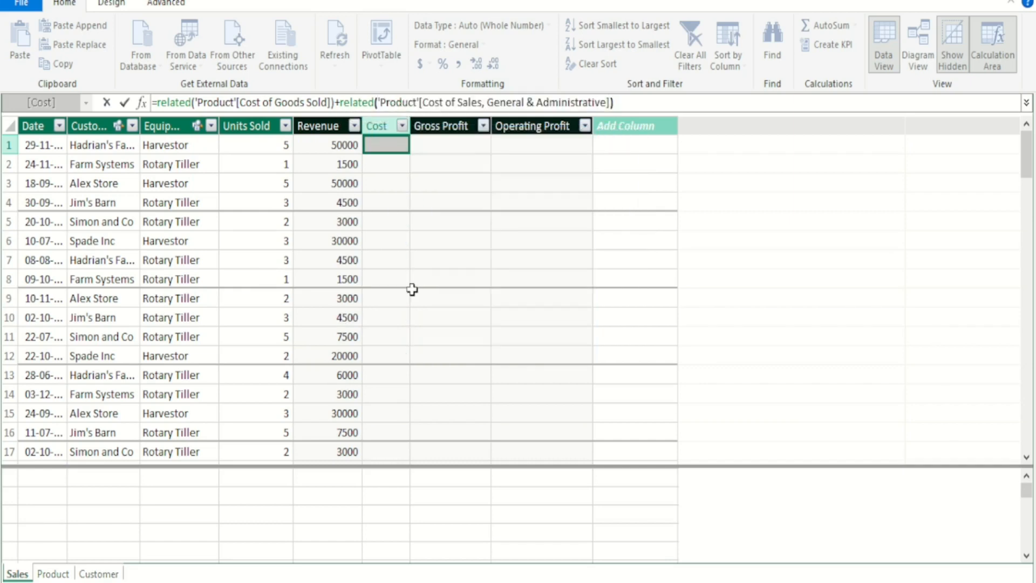
key("Return")
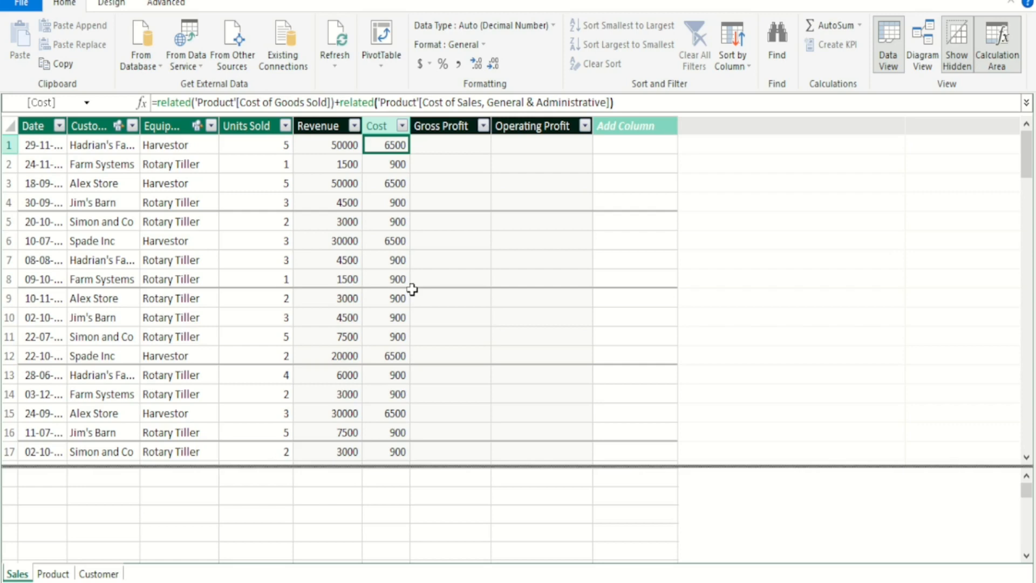
Step: Enclose the Cost formula's sum of the two related costs in parentheses and multiply it by Sales[Units Sold]
left_click(161, 104)
type("(")
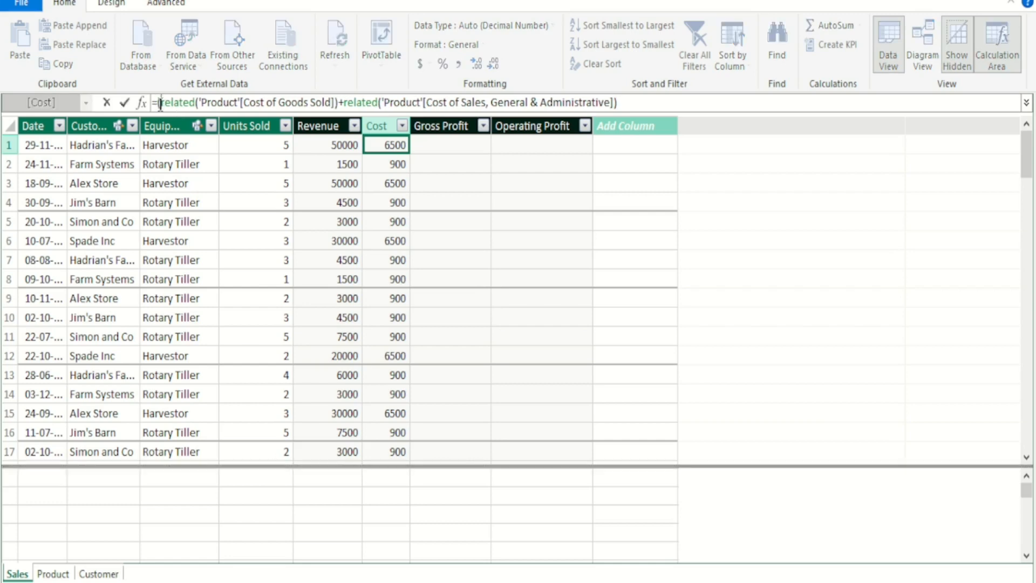
left_click(629, 102)
type(")")
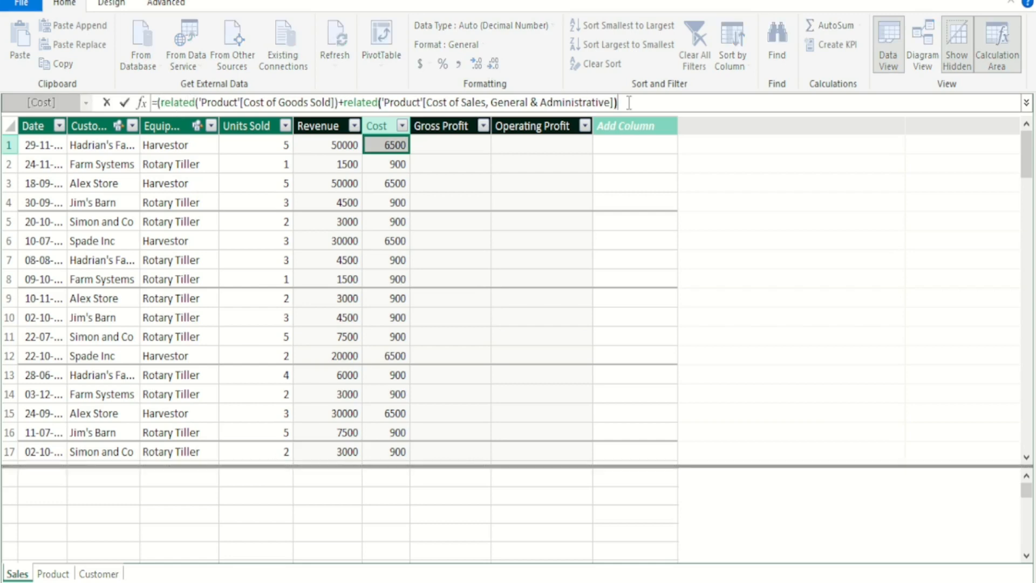
type("*")
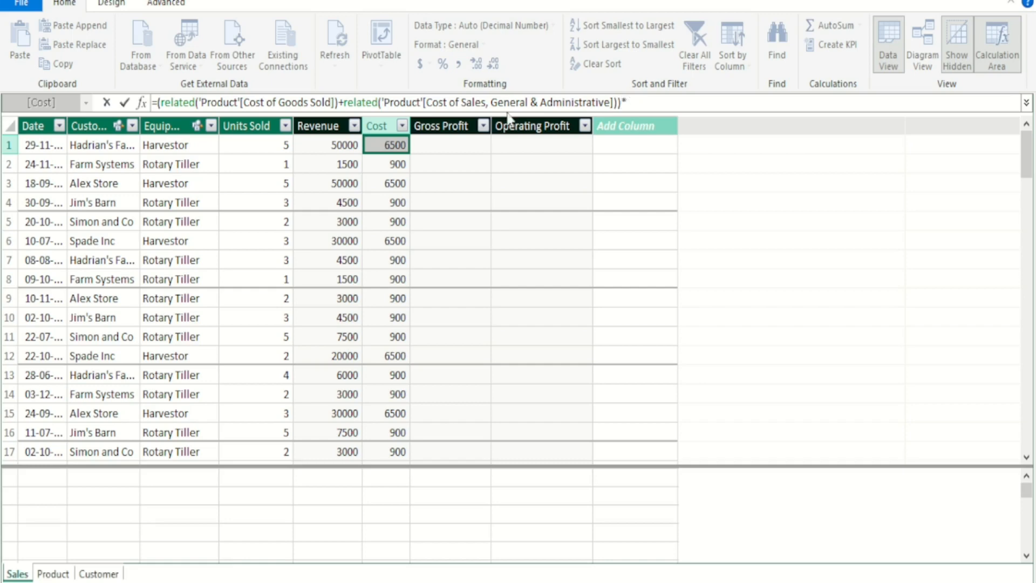
left_click(271, 143)
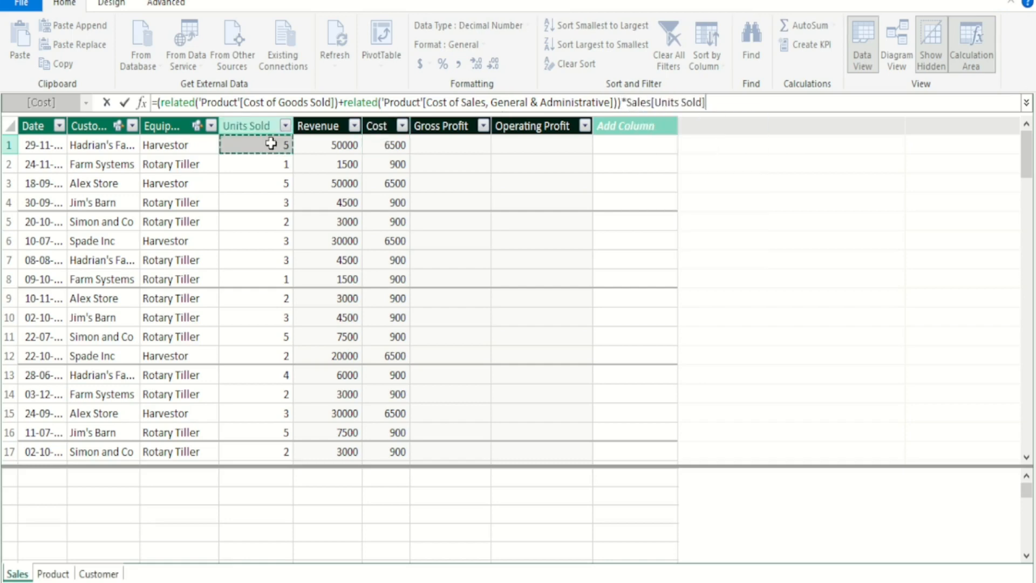
key("Return")
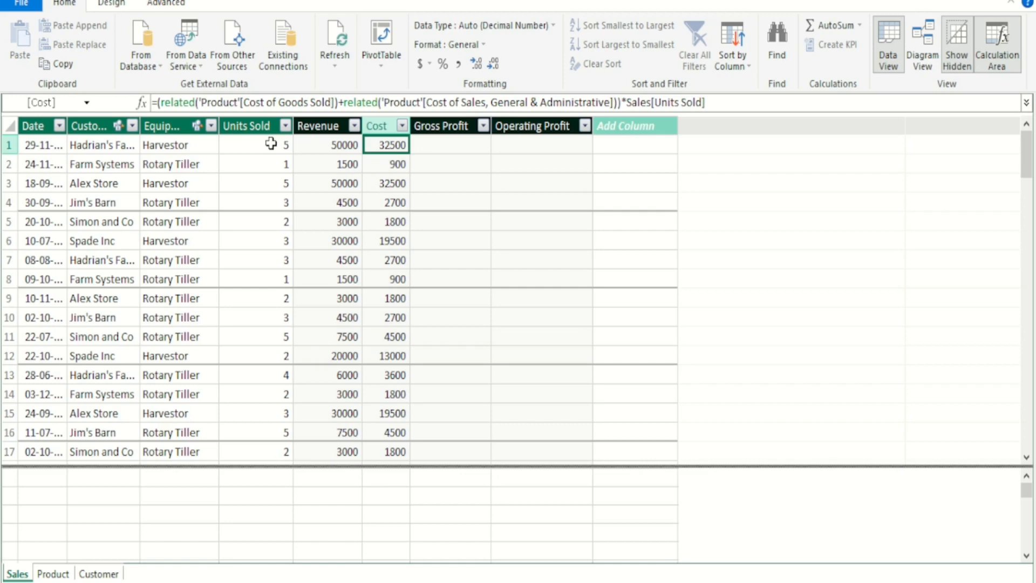
left_click(457, 153)
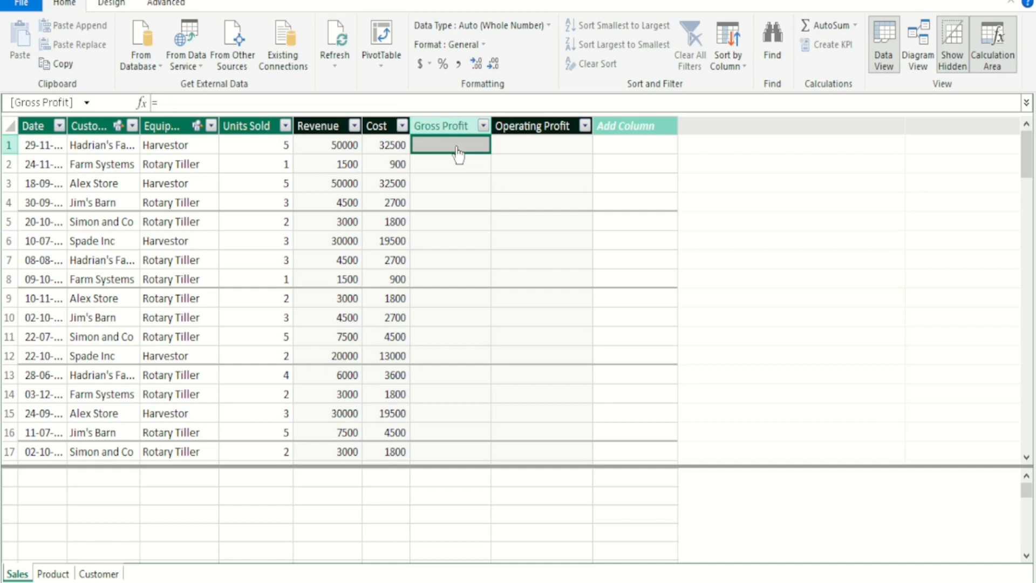
left_click(353, 148)
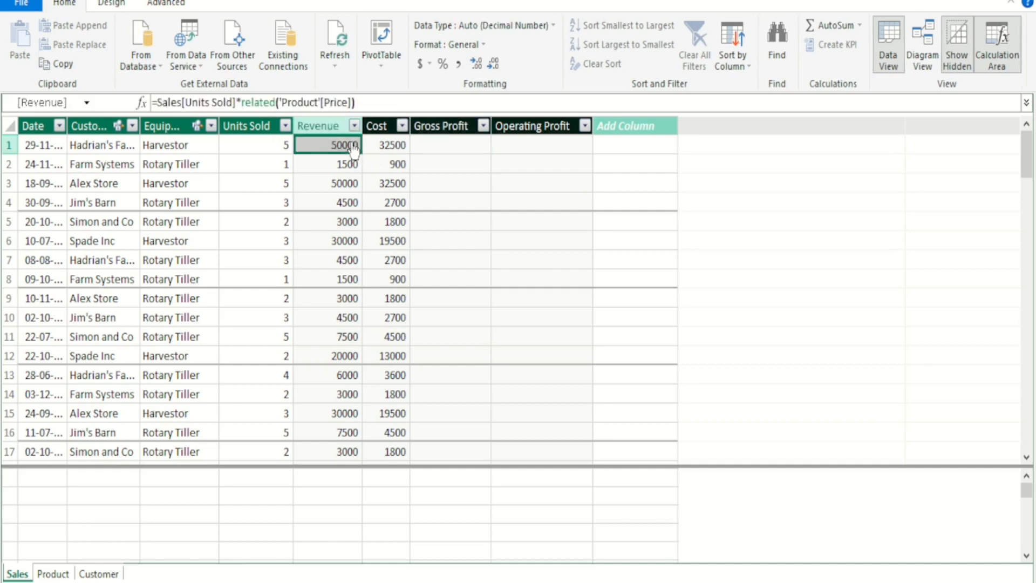
type("-")
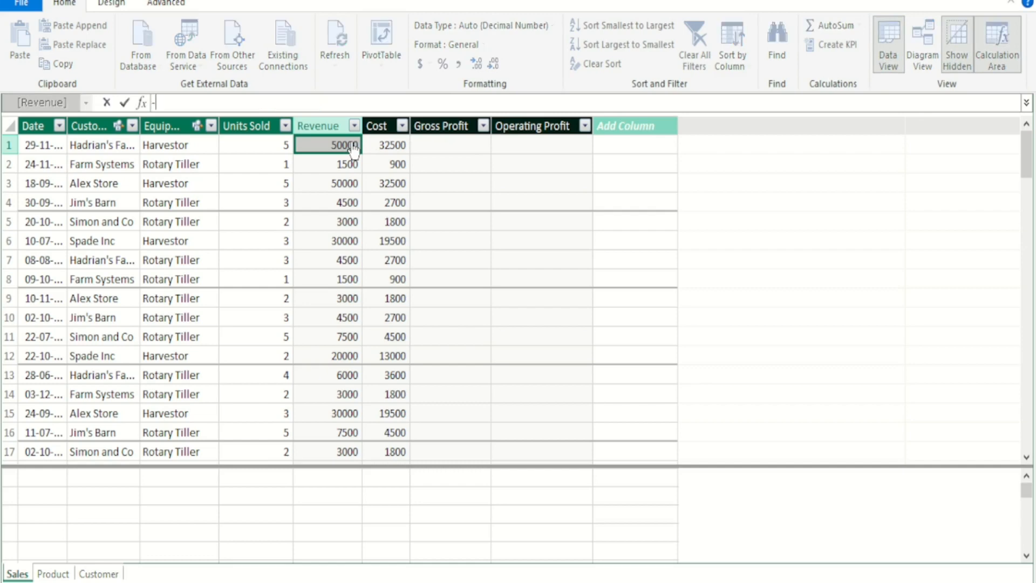
key("BackSpace")
key("Escape")
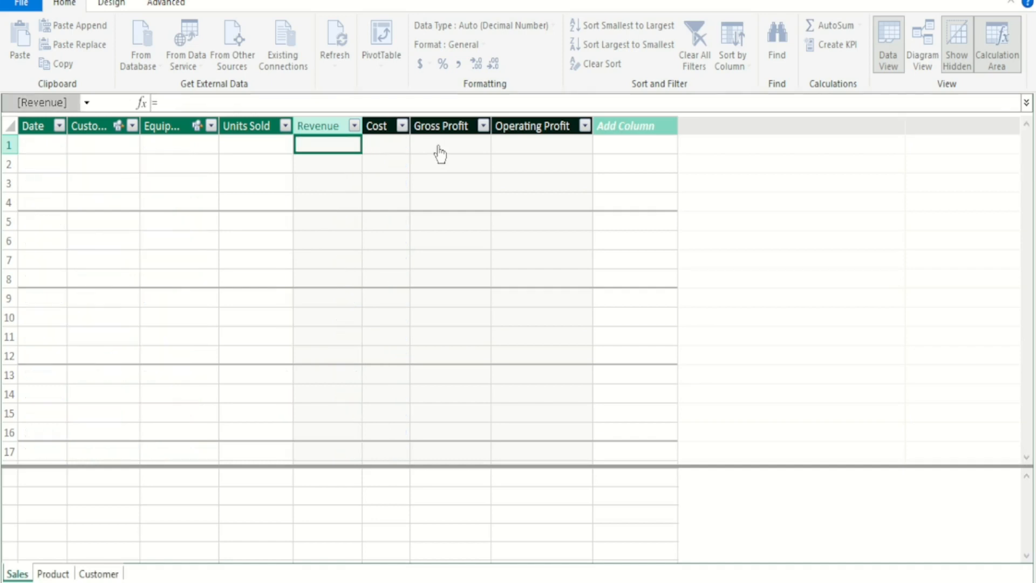
left_click(440, 145)
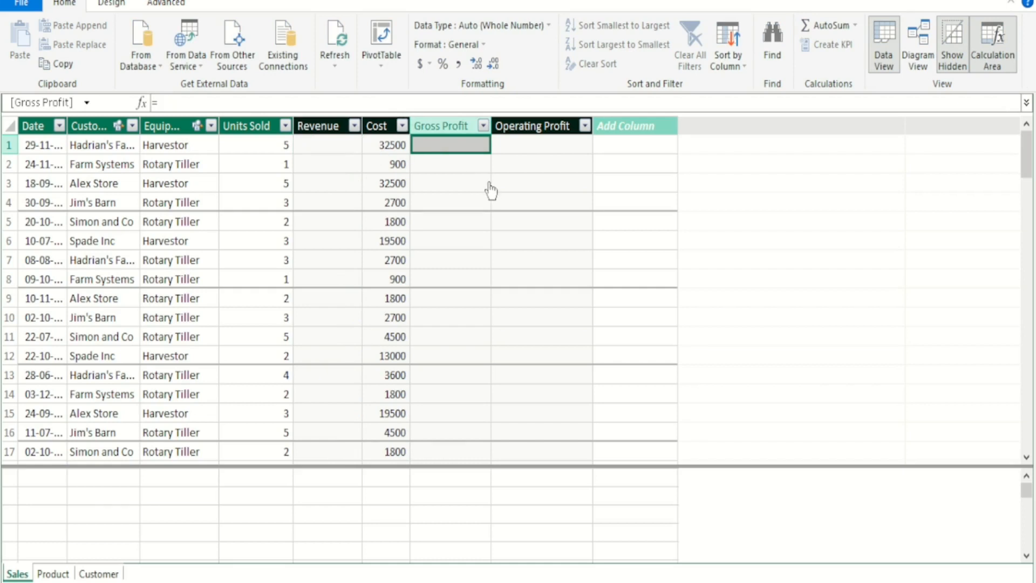
left_click(356, 105)
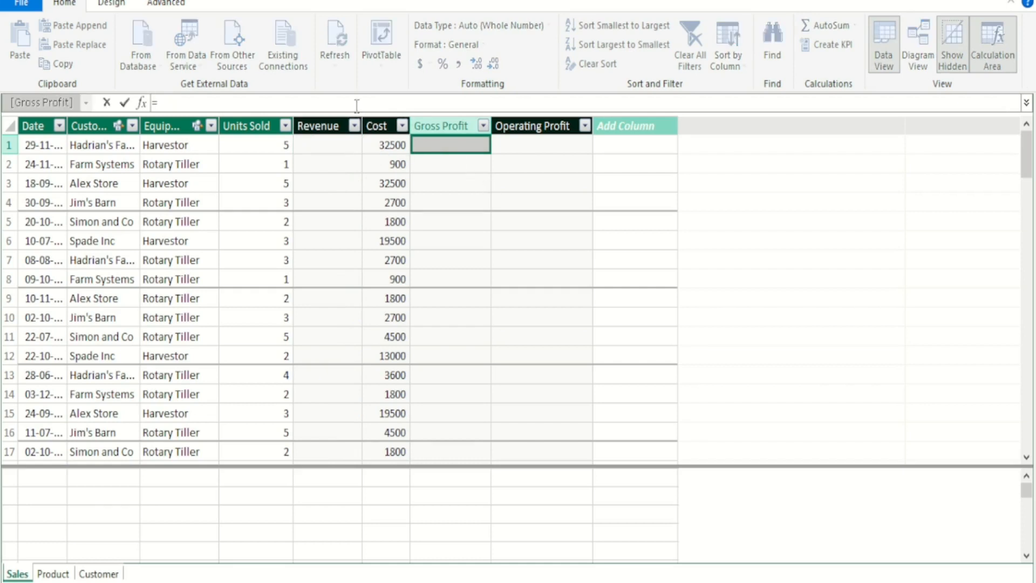
key("BackSpace")
left_click(462, 169)
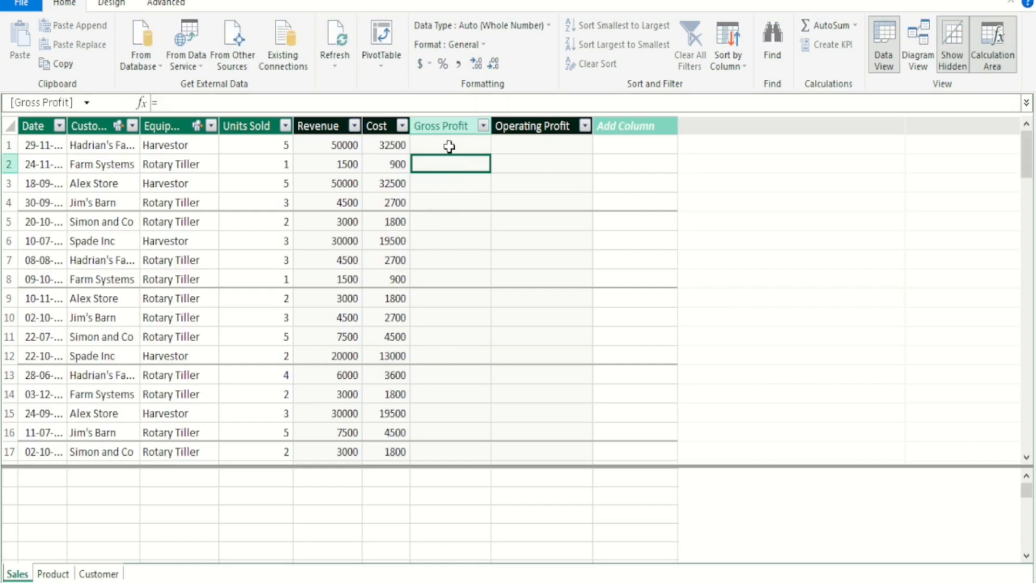
Step: Fill the Gross Profit column with the formula =Sales[Revenue]-related('Product'[Cost of Goods Sold])
left_click(449, 146)
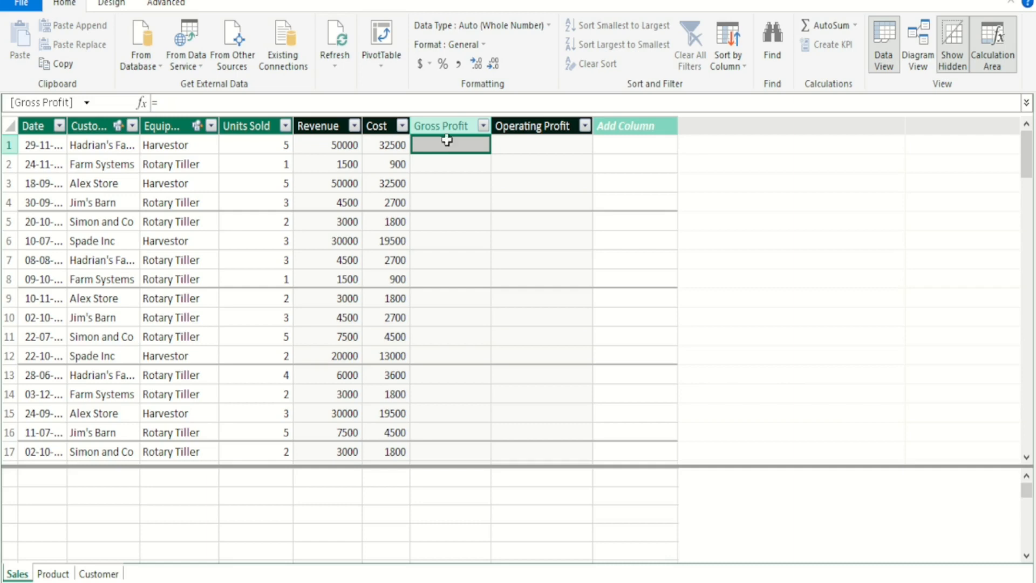
left_click(432, 101)
type("=")
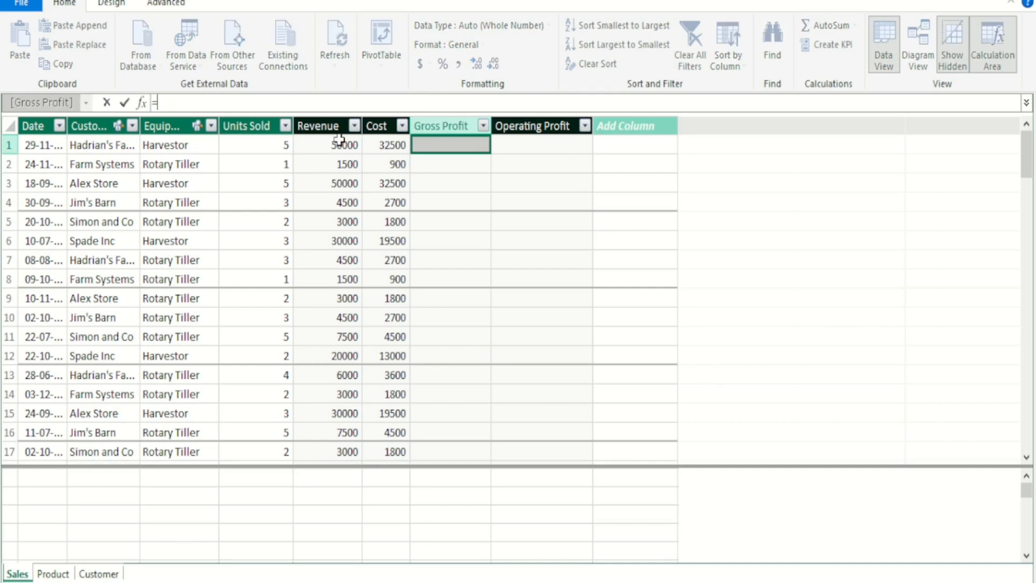
left_click(339, 144)
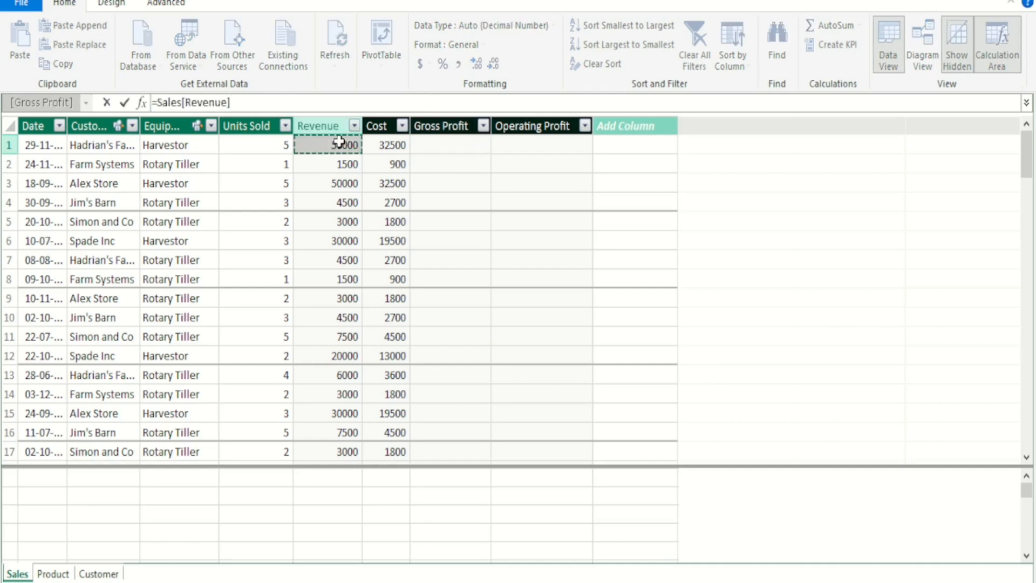
key("Return")
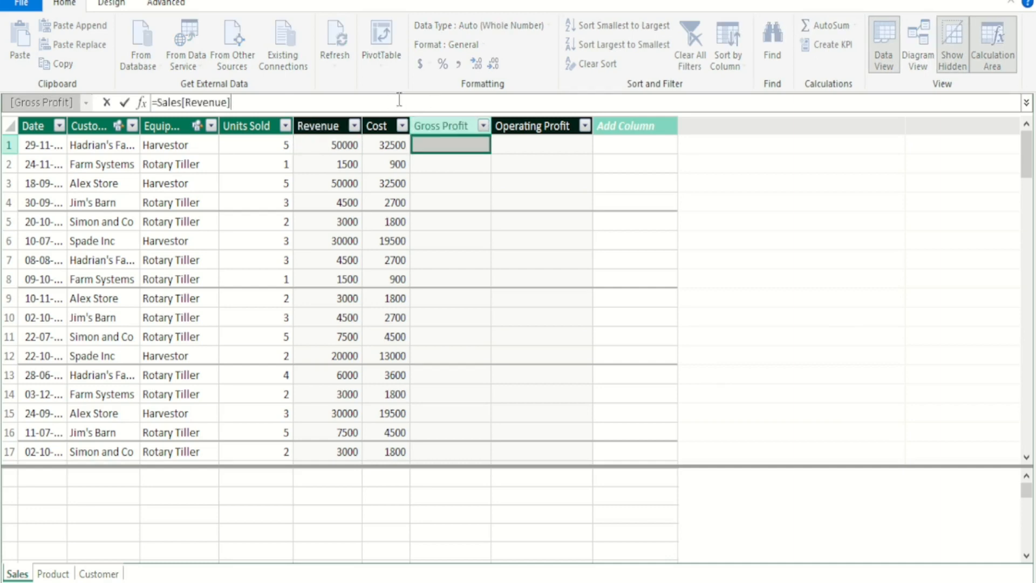
type("-r")
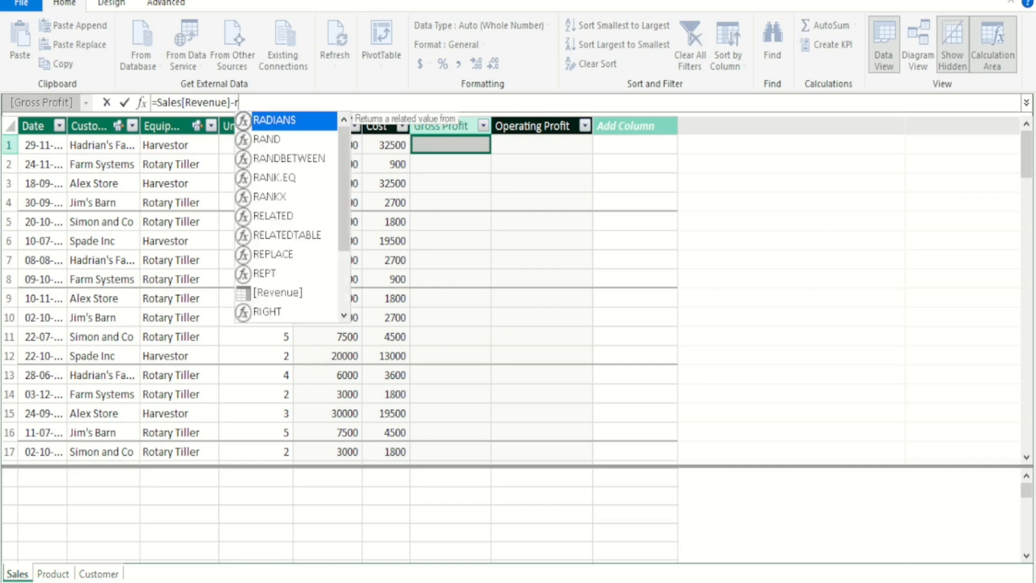
type("elated(")
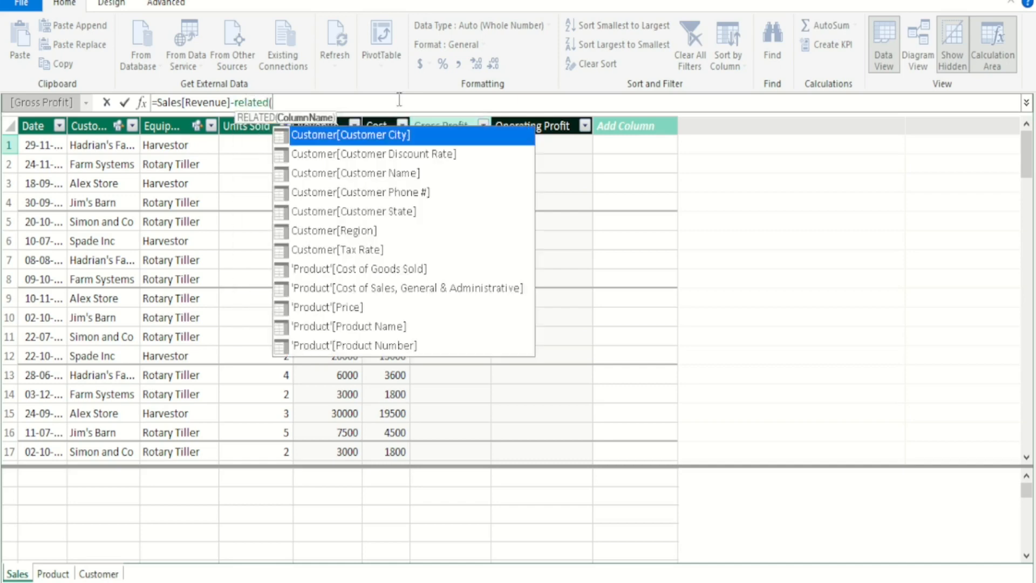
left_click(373, 273)
double_click(373, 273)
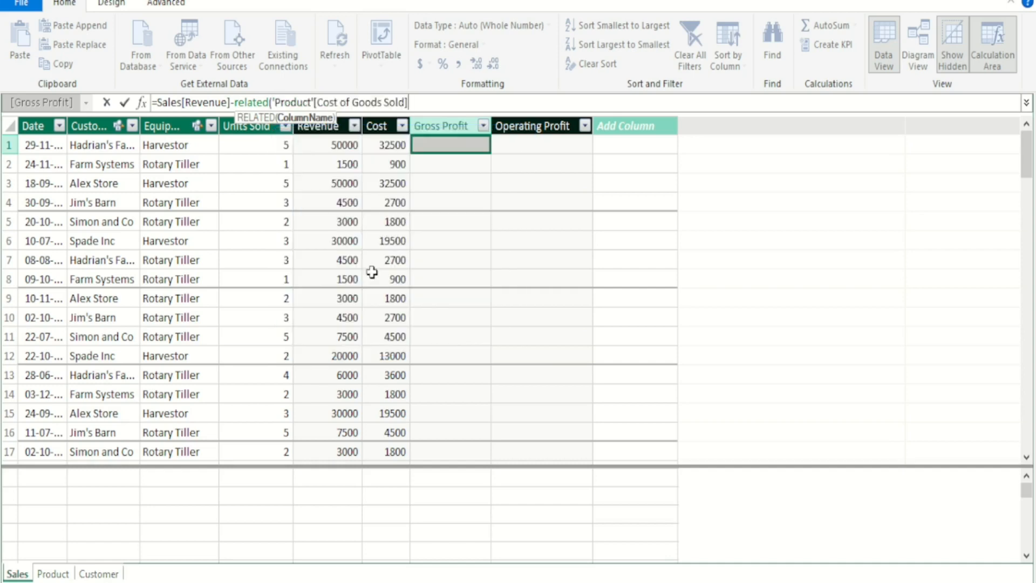
type(")")
key("Return")
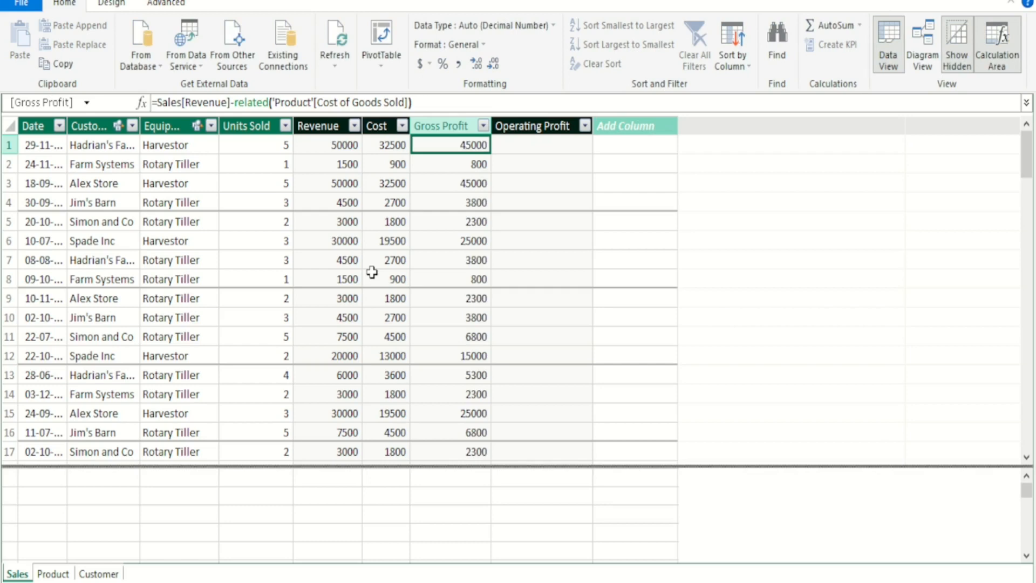
Step: Extend the Gross Profit formula so the related Cost of Goods Sold is multiplied by Sales[Units Sold]
left_click(426, 103)
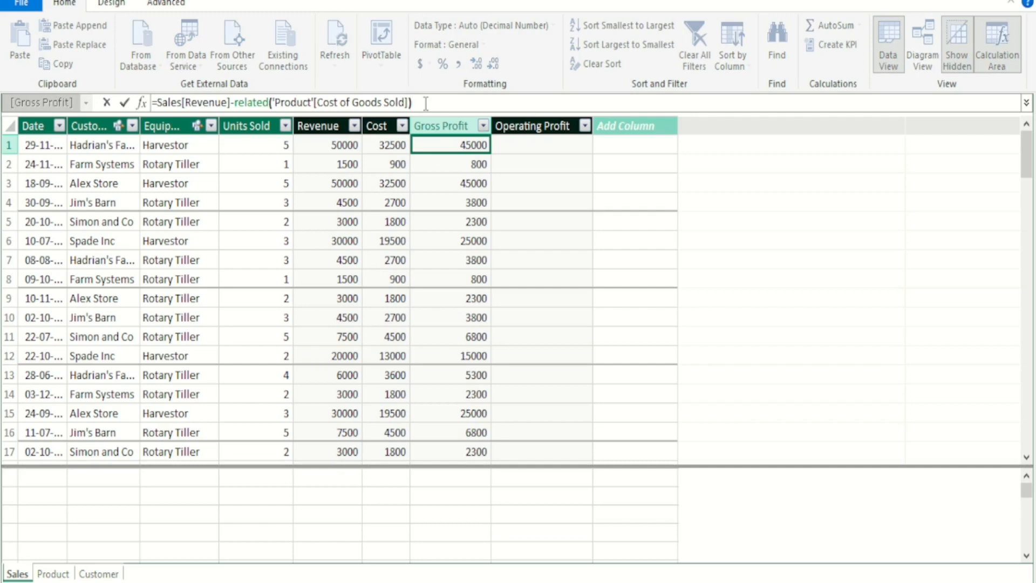
type("*")
left_click(270, 142)
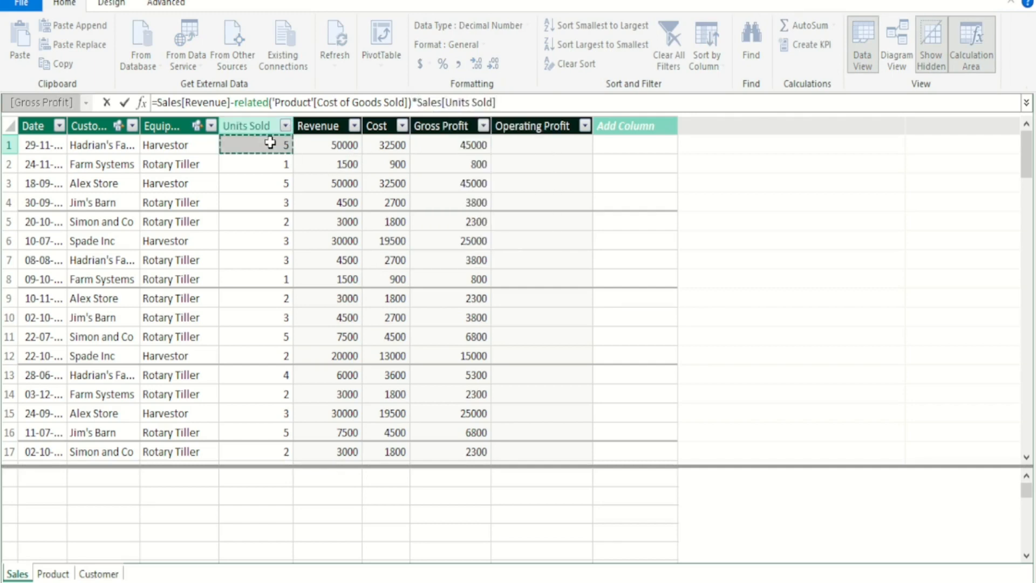
key("Return")
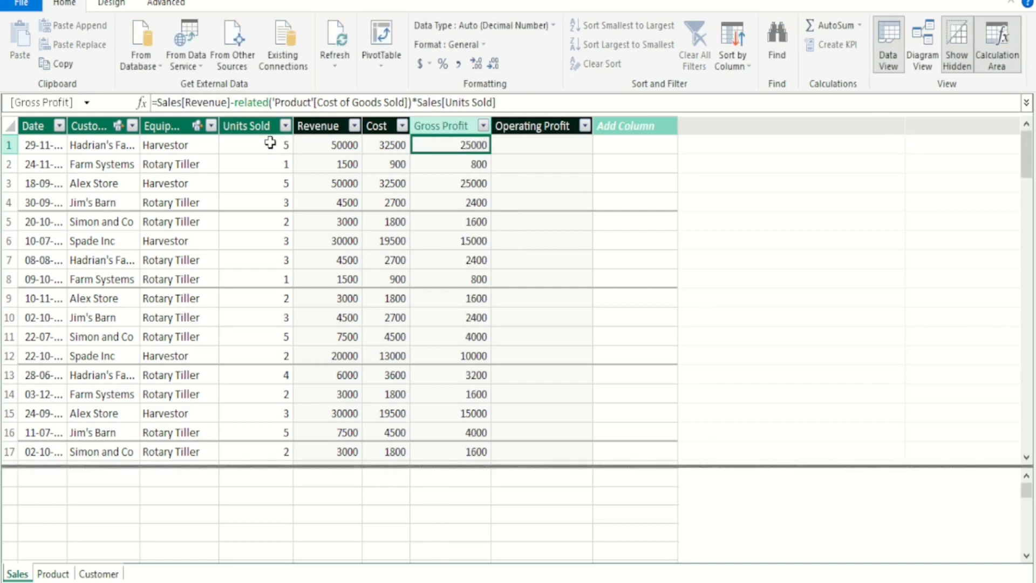
Step: Fill the Operating Profit column with the formula =Sales[Gross Profit]-related('Product'[Cost of Sales, General & Administrative])*Sales[Units Sold]
left_click(542, 142)
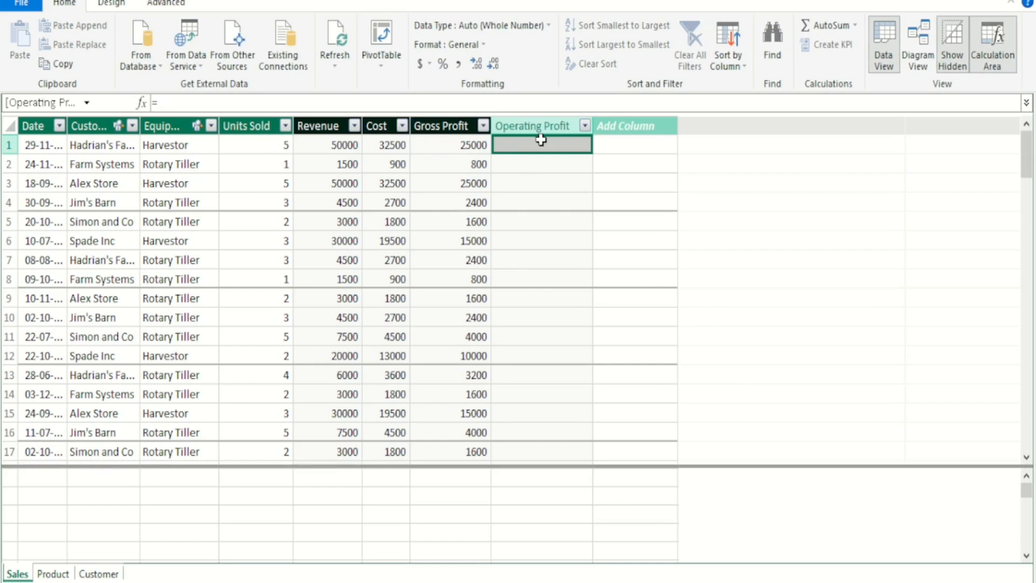
left_click(526, 104)
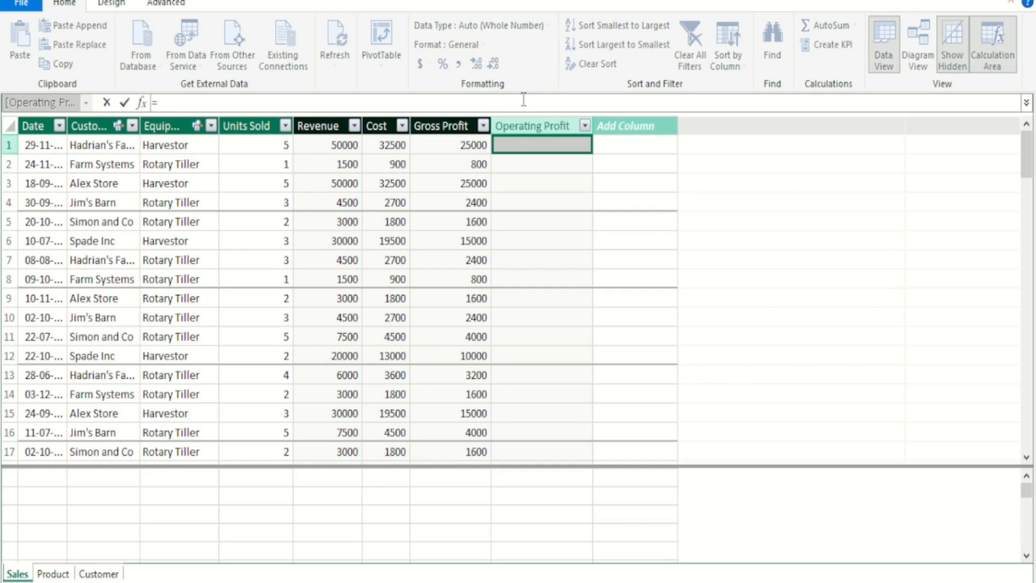
left_click(473, 146)
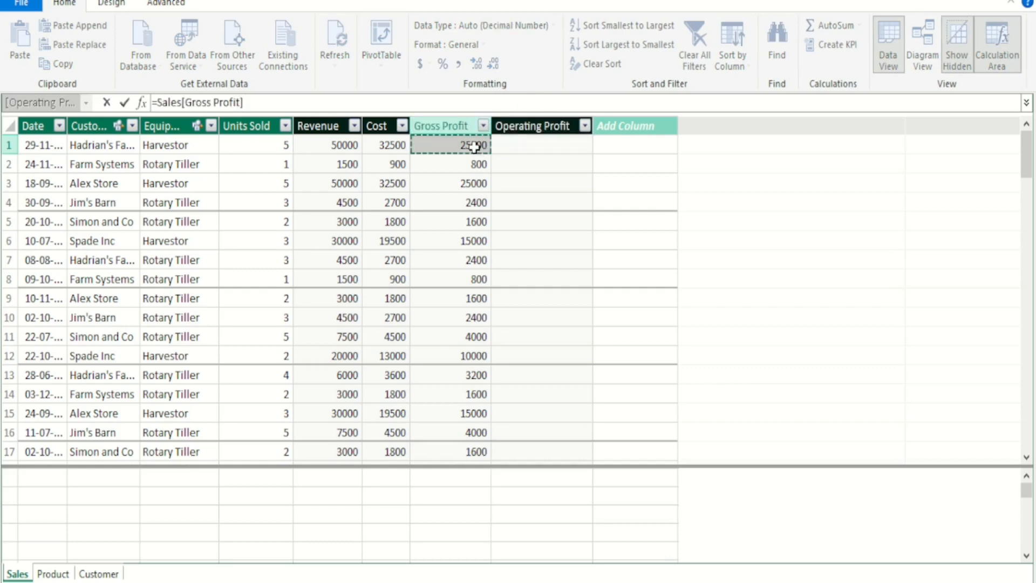
type("-")
type("related(")
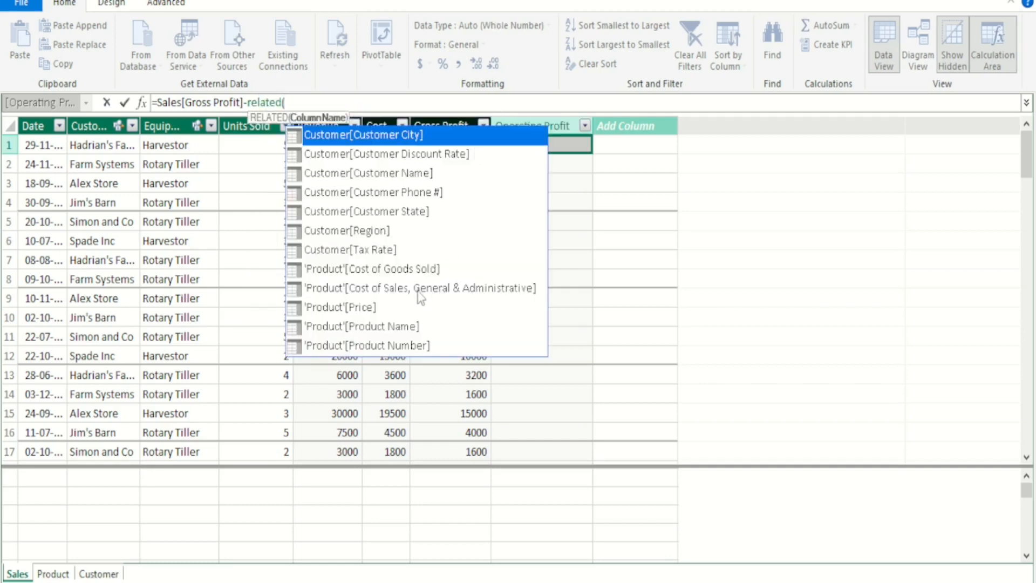
double_click(418, 290)
type(")*")
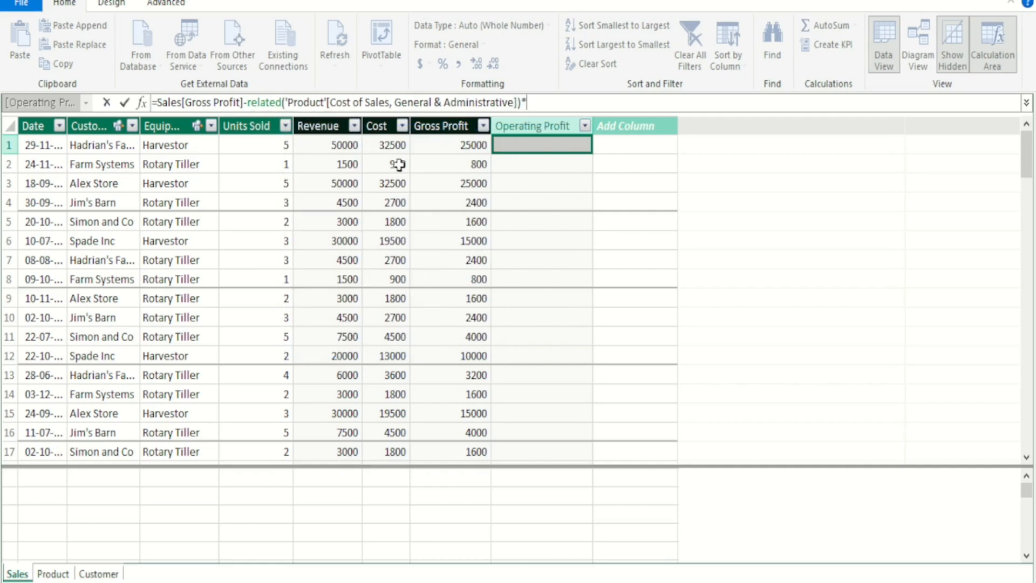
type("Sales[Units Sold]")
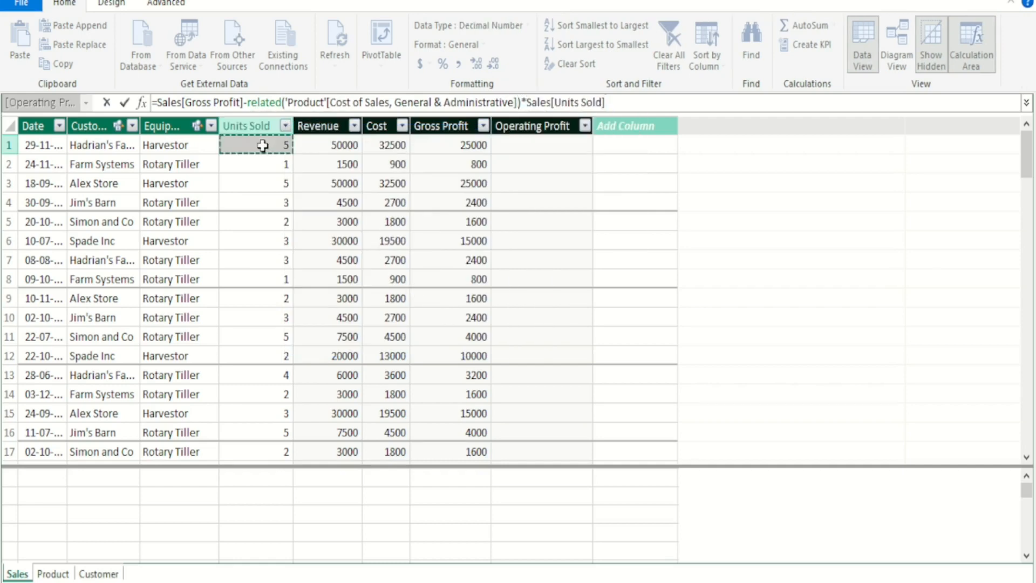
key("Return")
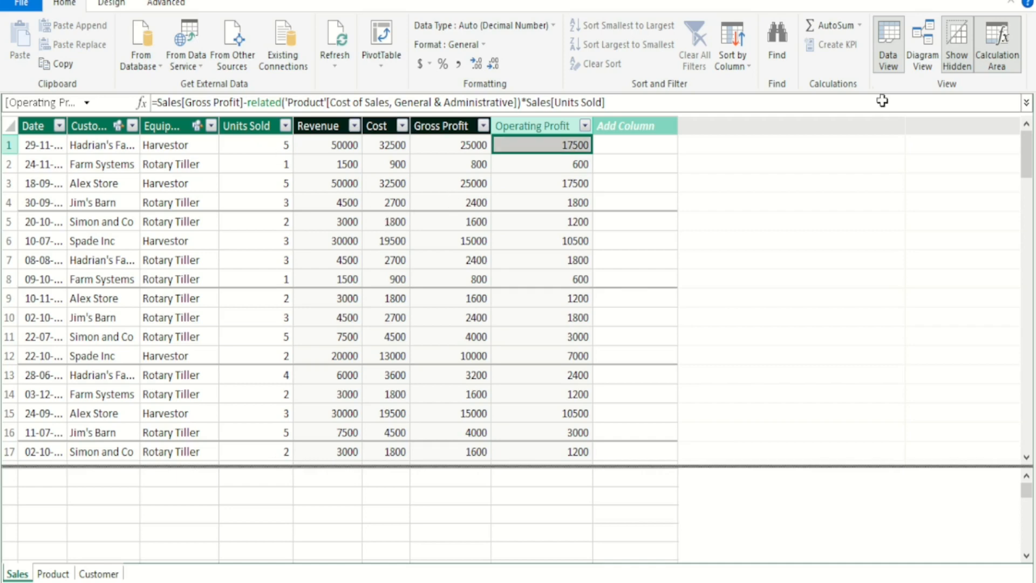
Step: Return to the Excel workbook, create a new measure on the Sales table and name it Number of sales
left_click(1023, 1)
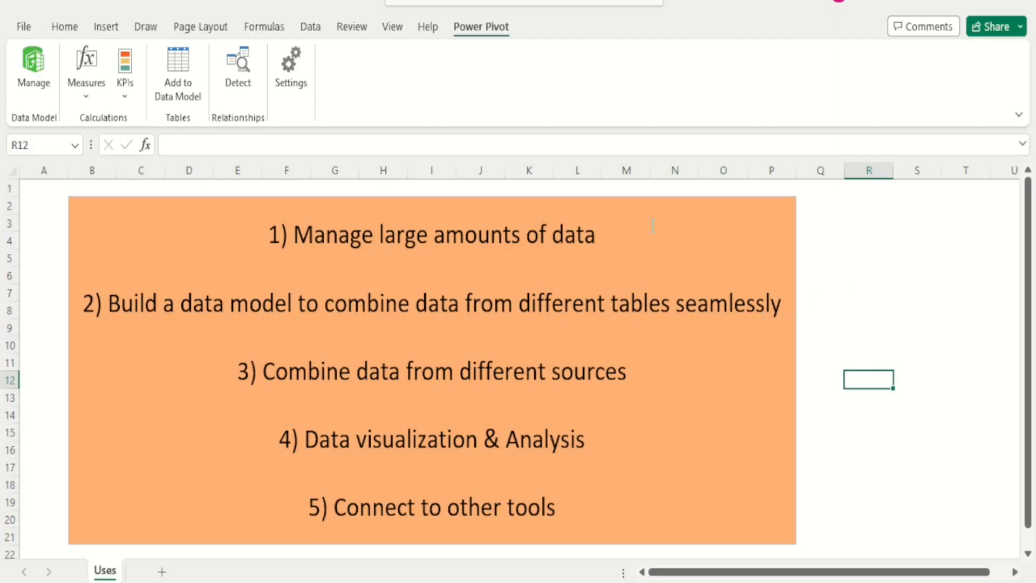
left_click(34, 89)
left_click(85, 98)
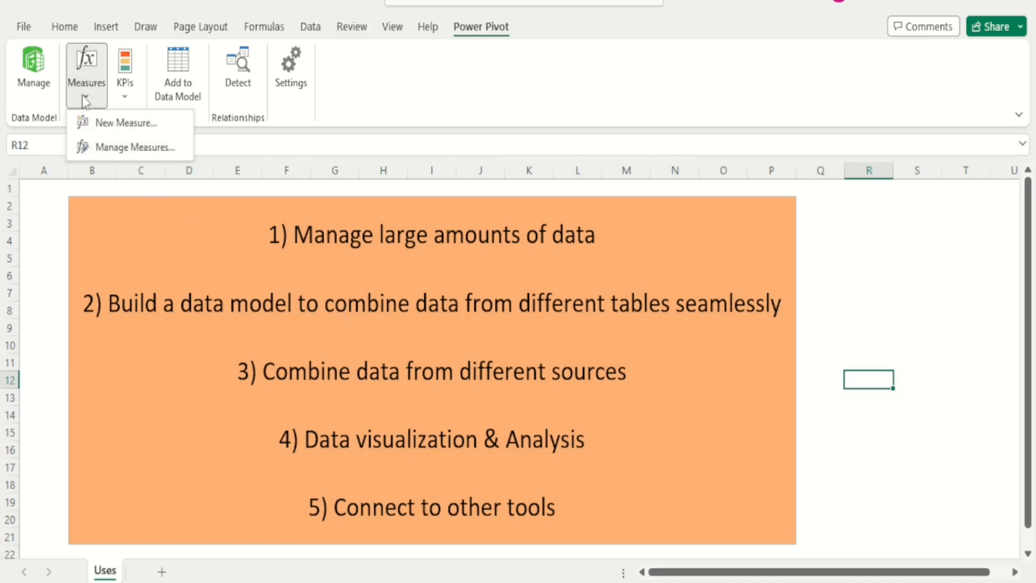
left_click(94, 123)
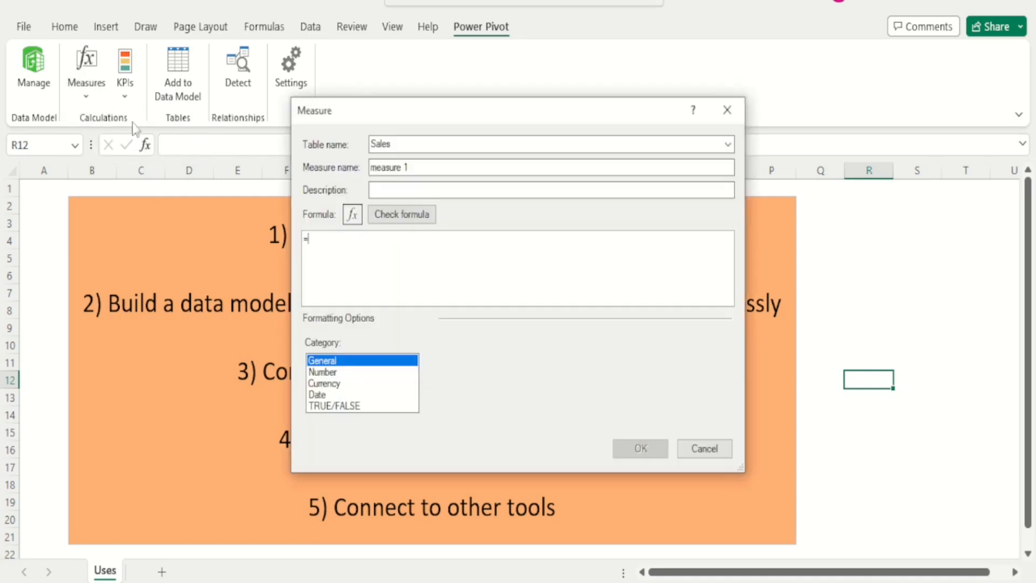
left_click(403, 144)
left_click(420, 166)
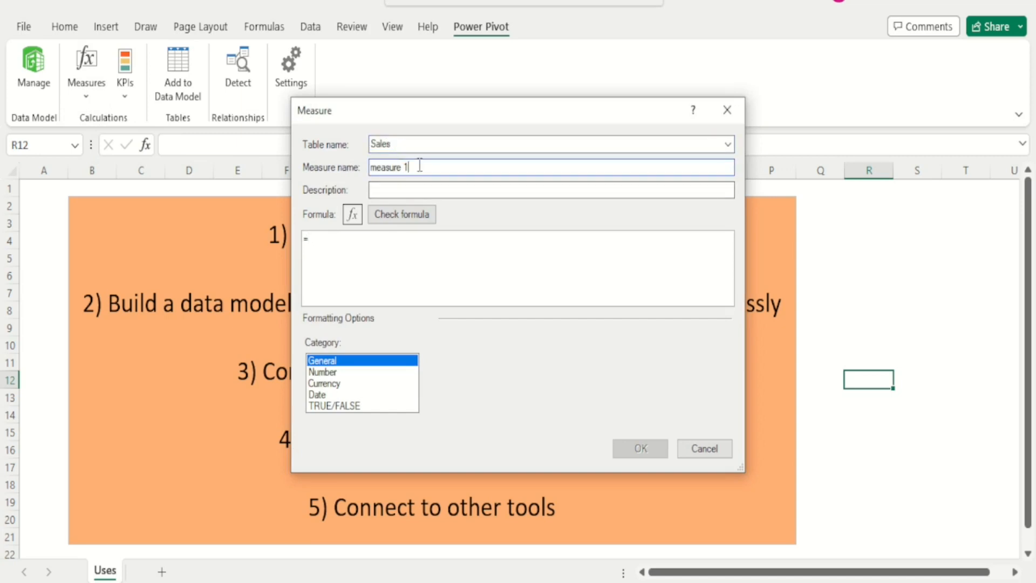
key("BackSpace")
key("BackSpace")
key("BackSpace")
key("BackSpace")
key("BackSpace")
key("BackSpace")
key("BackSpace")
key("BackSpace")
key("BackSpace")
type("Nume")
key("BackSpace")
key("BackSpace")
type("mber of sales")
Step: Copy the measure name Number of sales into the measure's description
left_click_drag(439, 167, 342, 168)
key("ctrl+c")
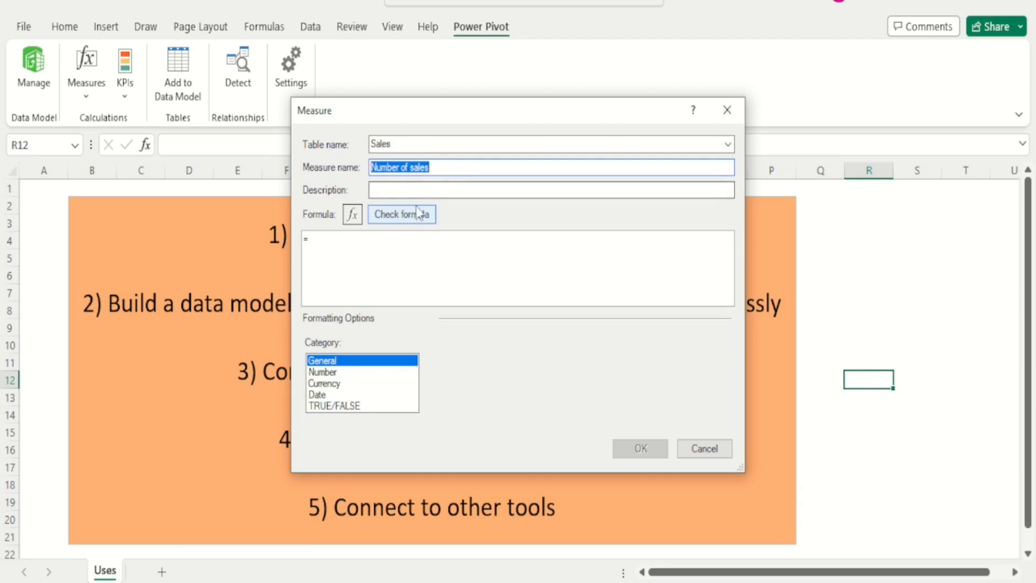
left_click(400, 191)
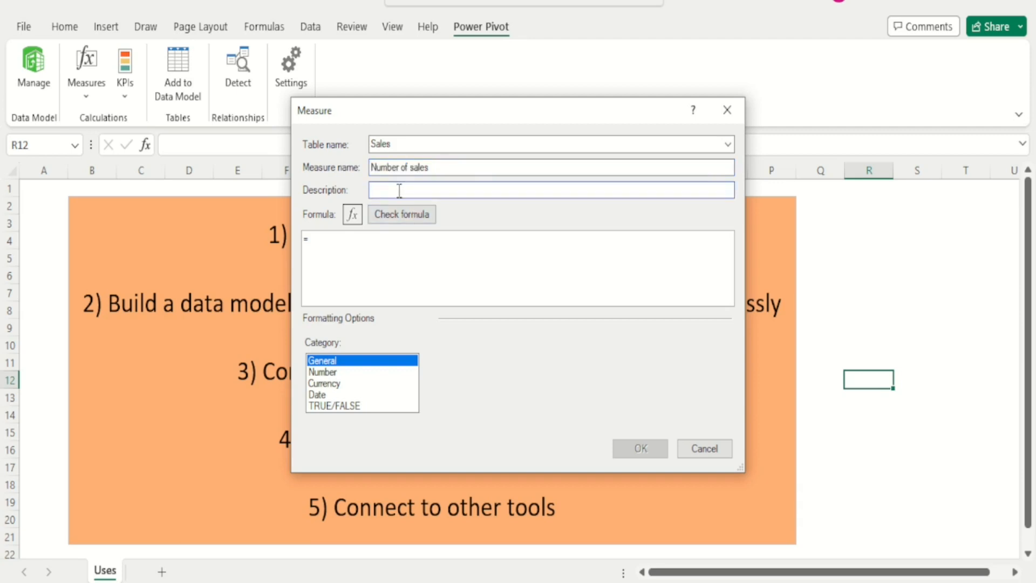
key("ctrl+v")
left_click(433, 248)
type("di")
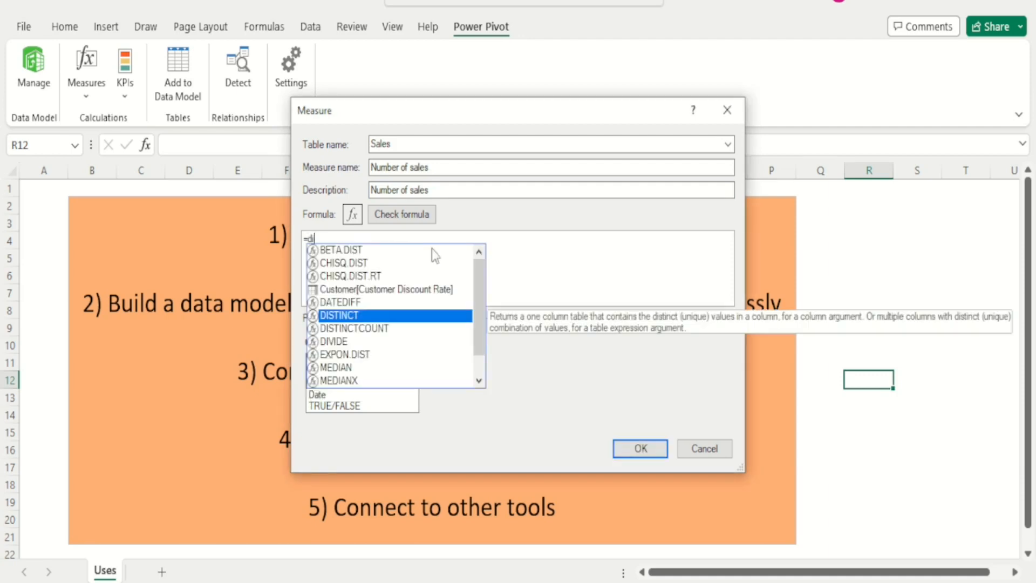
type("s")
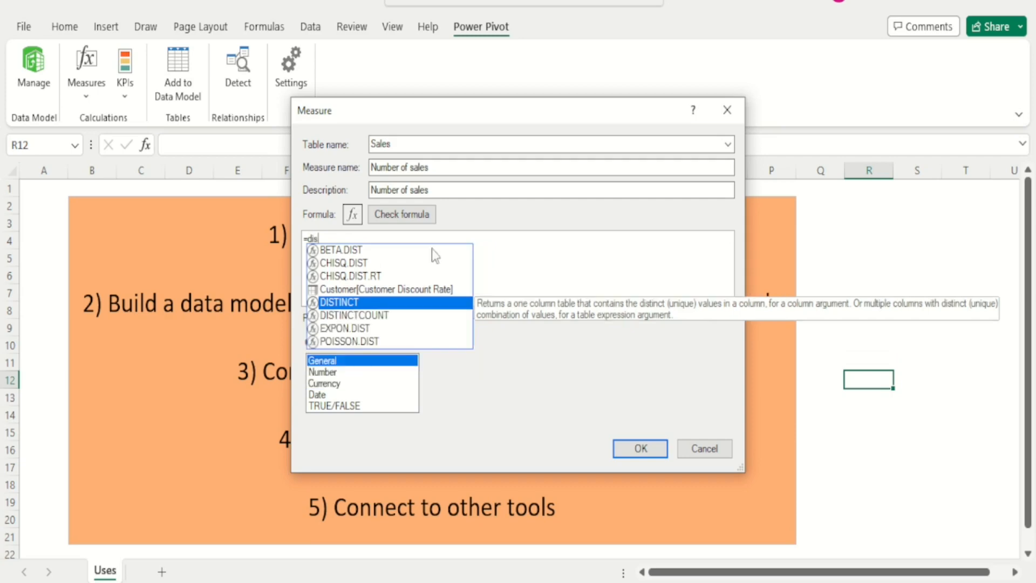
key("BackSpace")
key("BackSpace")
key("BackSpace")
Step: Give the Number of sales measure the formula =counta(Sales[Date]) and save the measure
type("c")
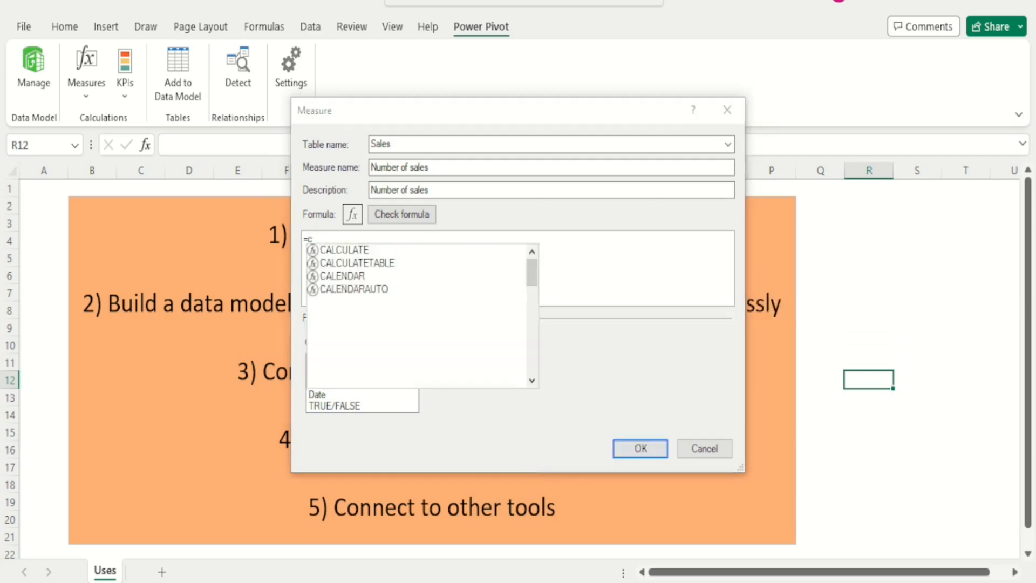
type("ounta")
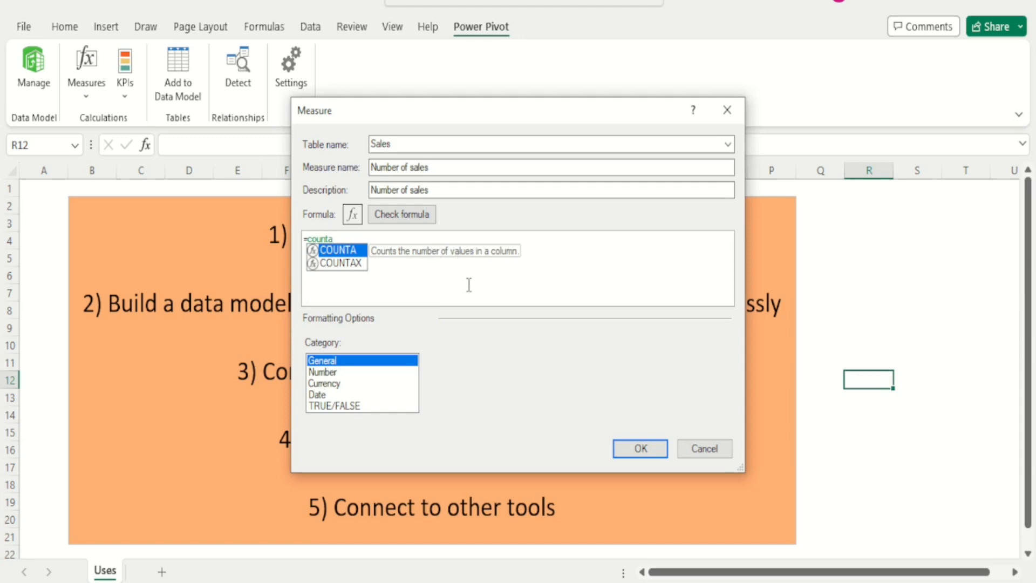
type("(")
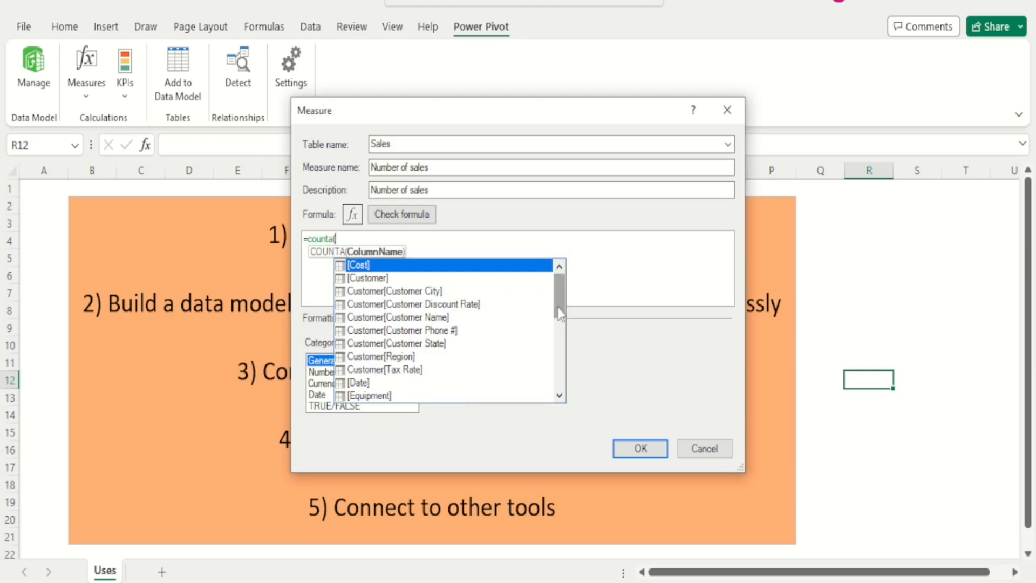
left_click_drag(559, 313, 559, 378)
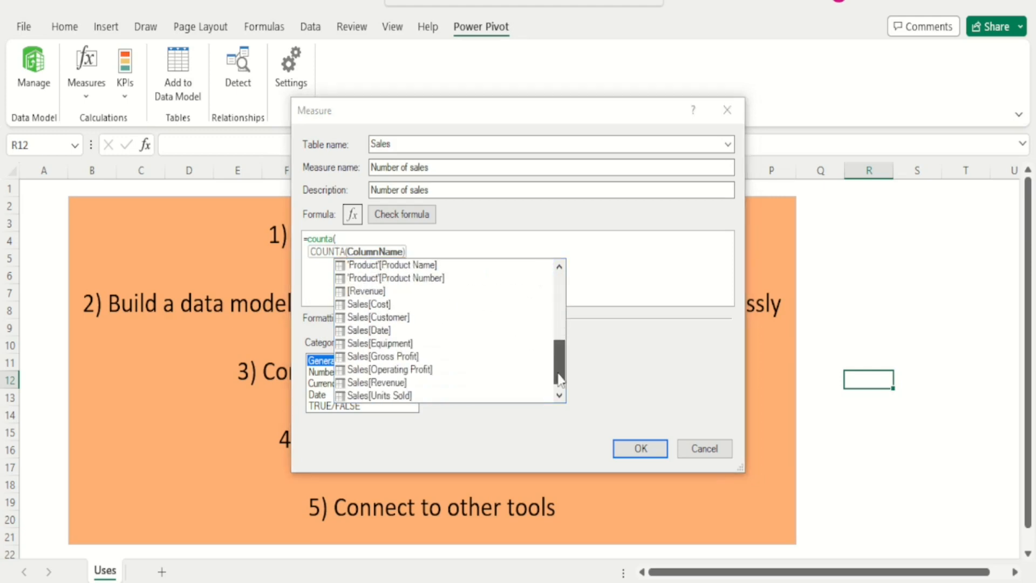
left_click(383, 332)
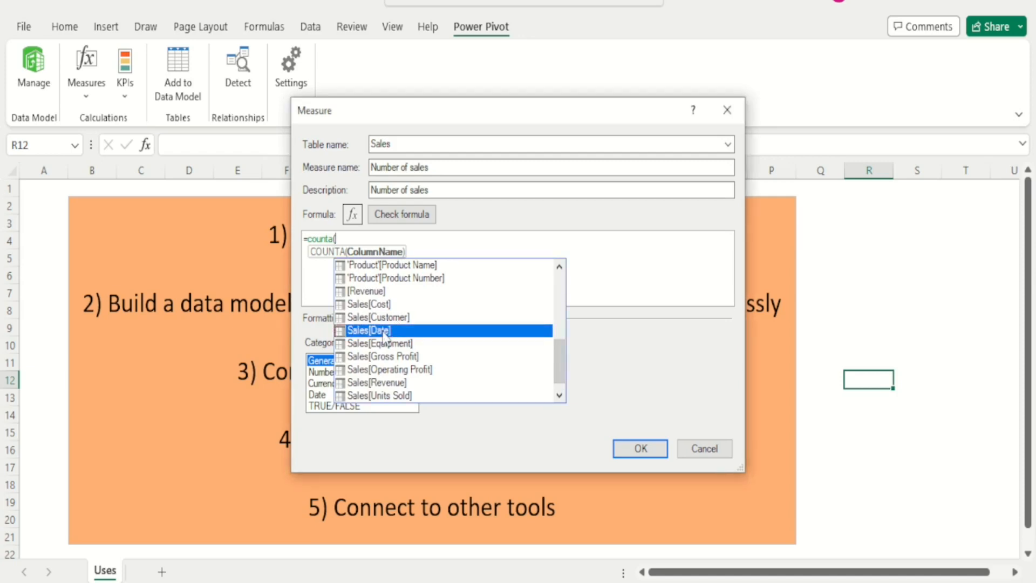
double_click(383, 330)
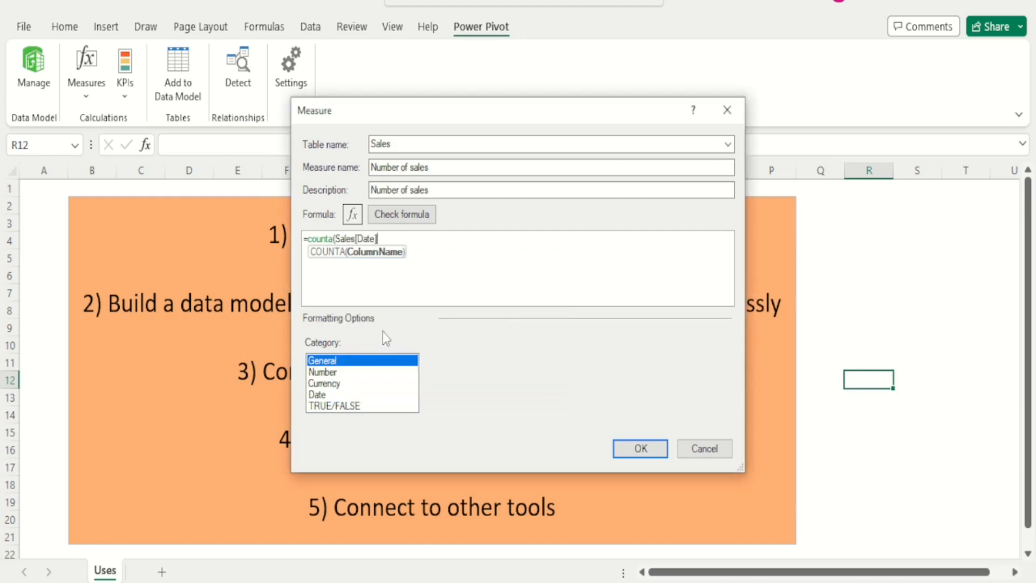
type(")")
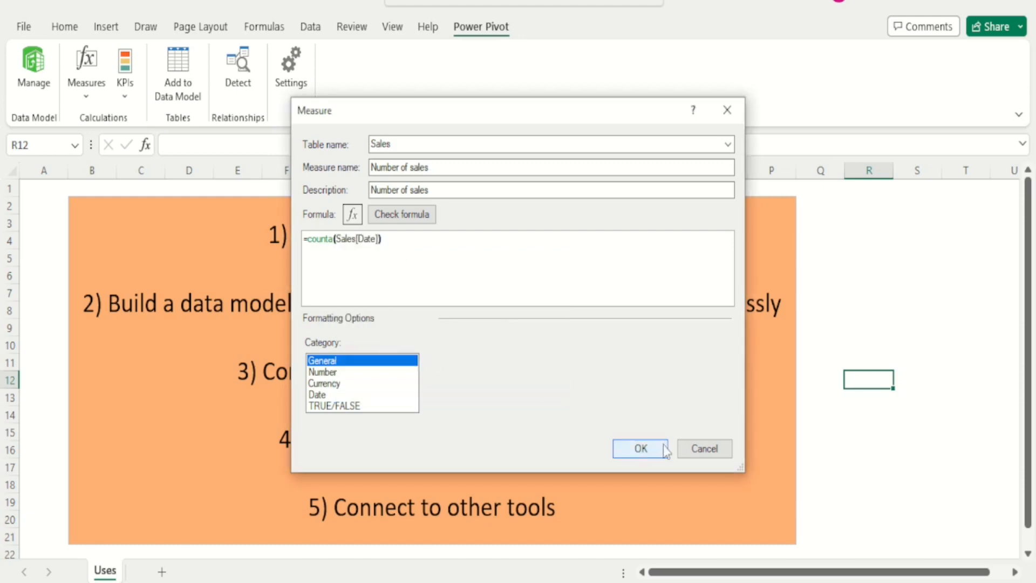
left_click(646, 451)
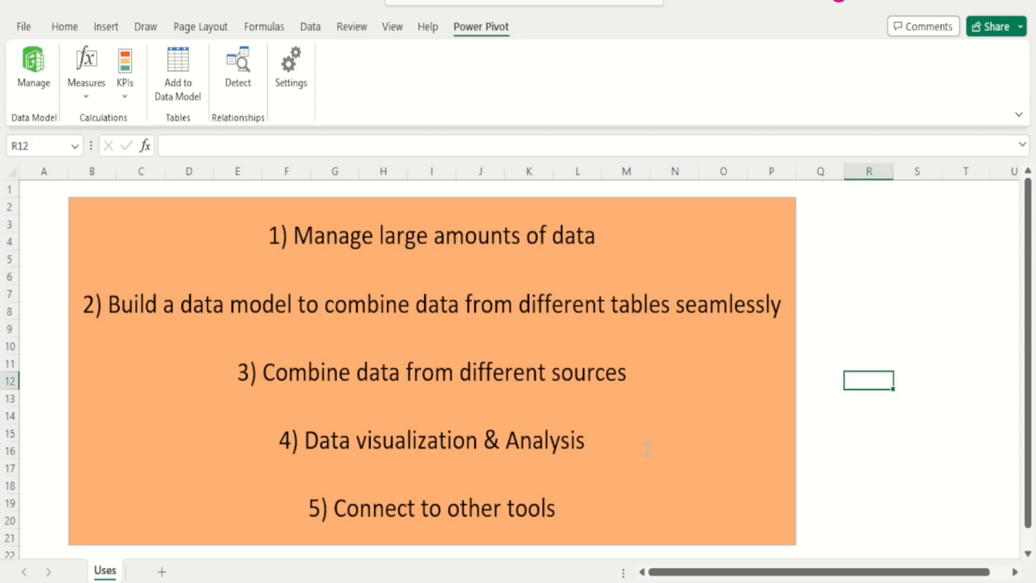
Step: Open the data model, widen the Sales table's Date column to show the full dates, and close the model window
left_click(33, 67)
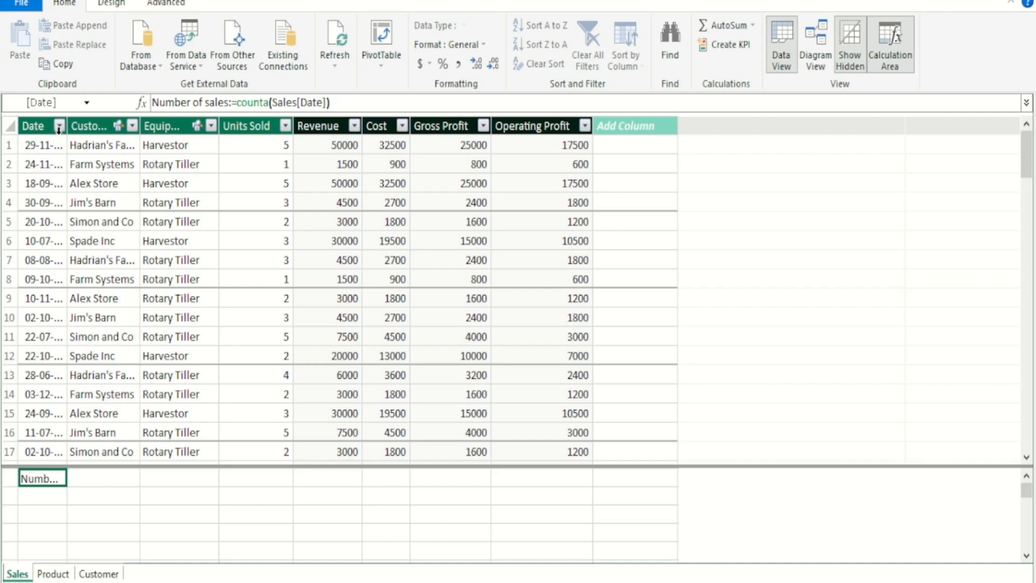
left_click_drag(63, 131, 150, 125)
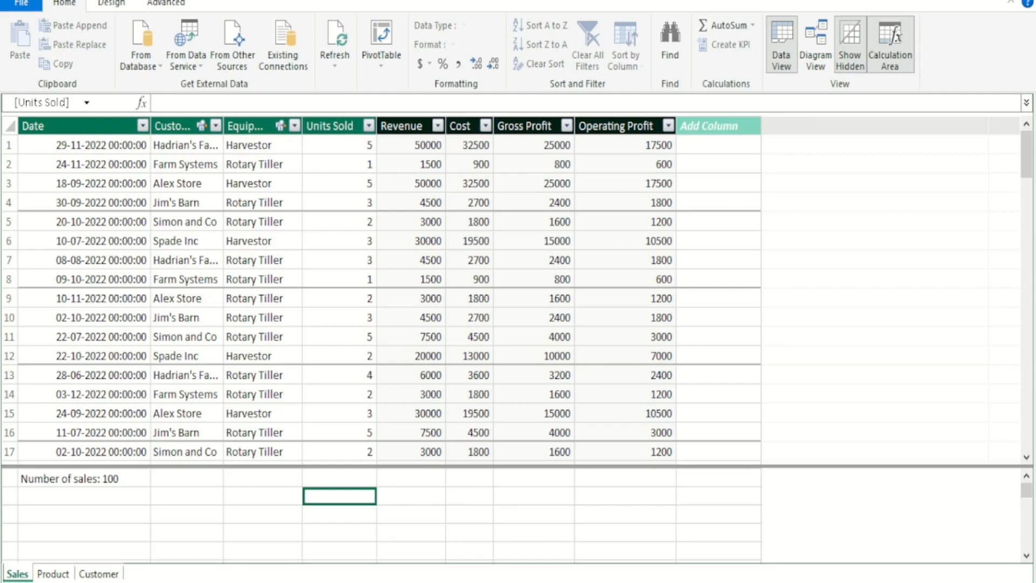
left_click(1022, 3)
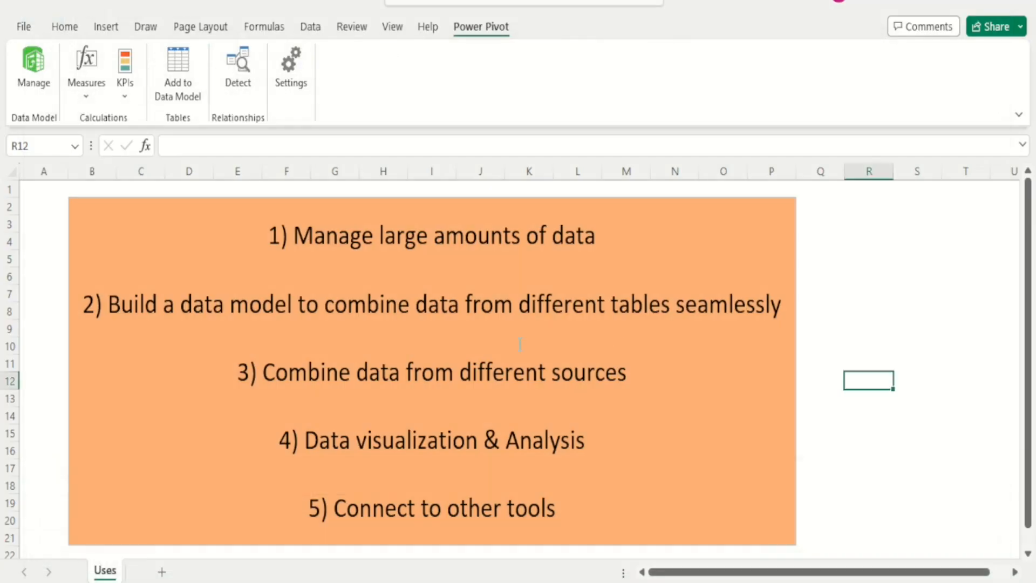
Step: Create another new measure on the Sales table and name it average revenue
left_click(86, 81)
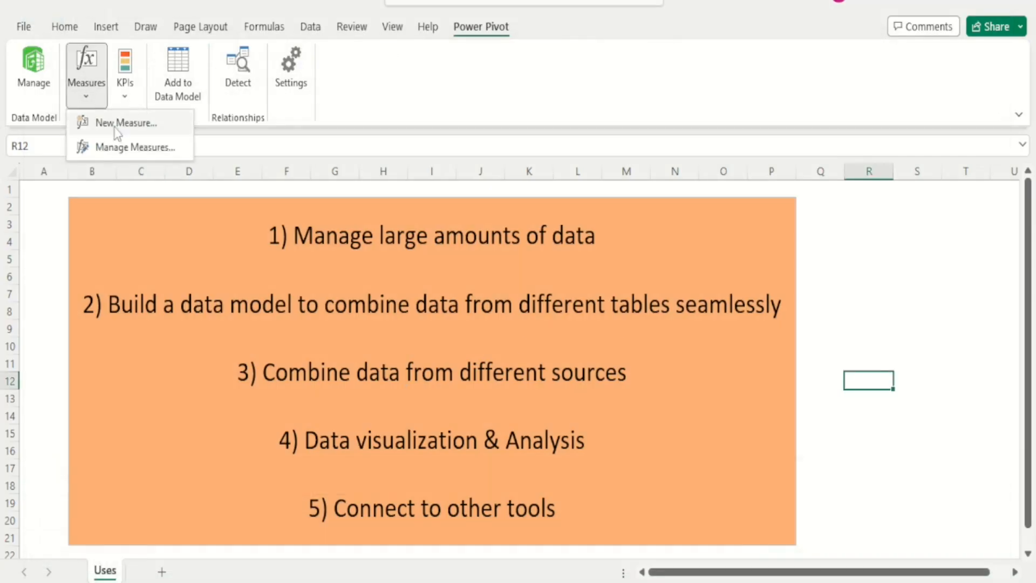
left_click(92, 120)
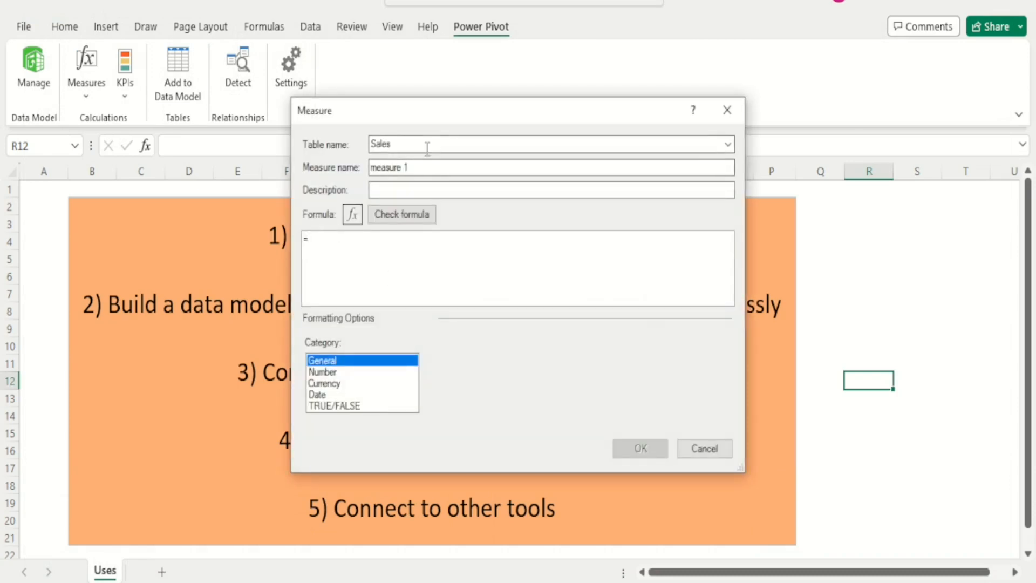
left_click_drag(428, 167, 369, 166)
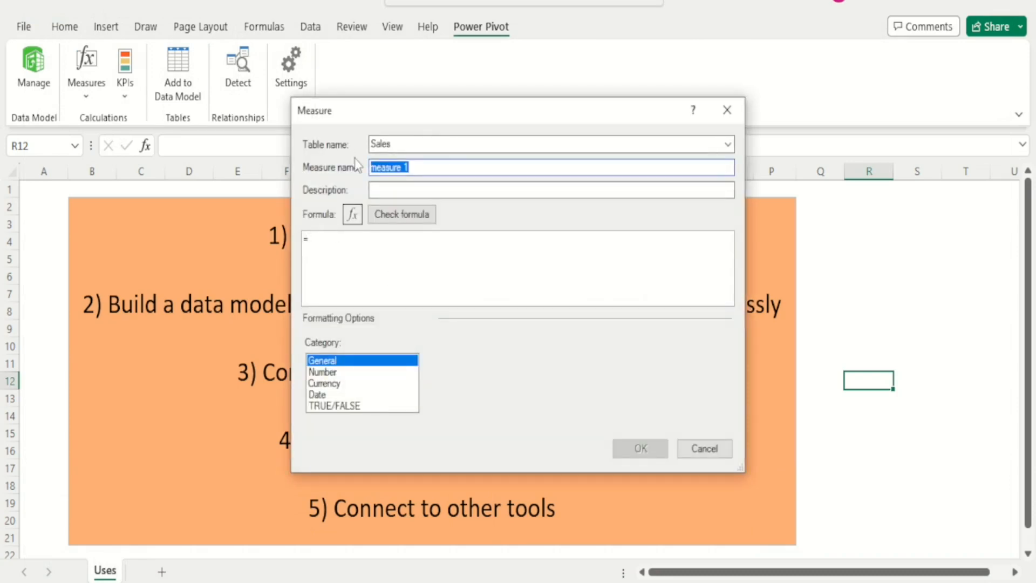
key("BackSpace")
type("average revenue")
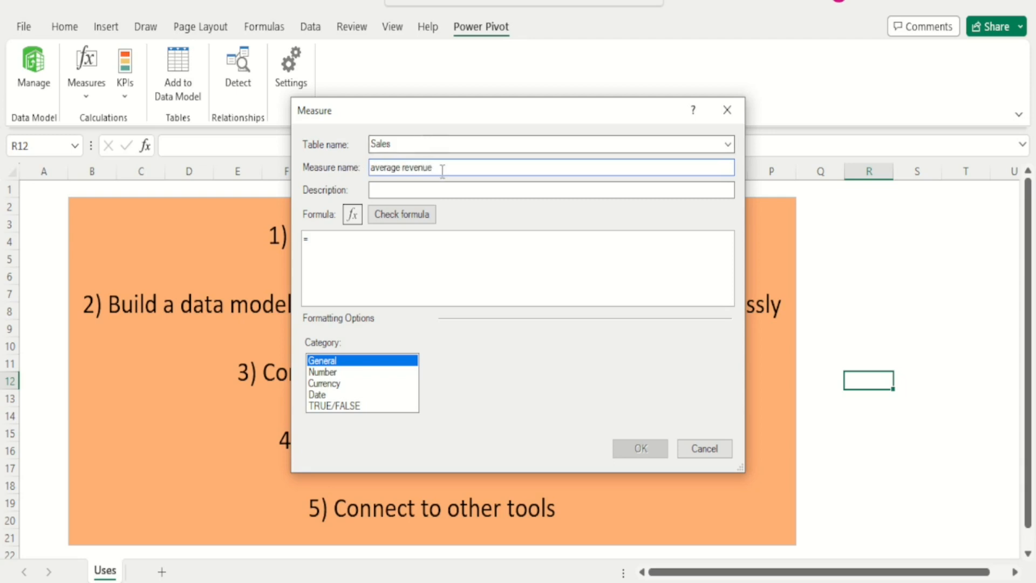
Step: Copy the measure name into the description and extend it to read average revenue per sales
left_click_drag(440, 167, 319, 168)
key("ctrl+c")
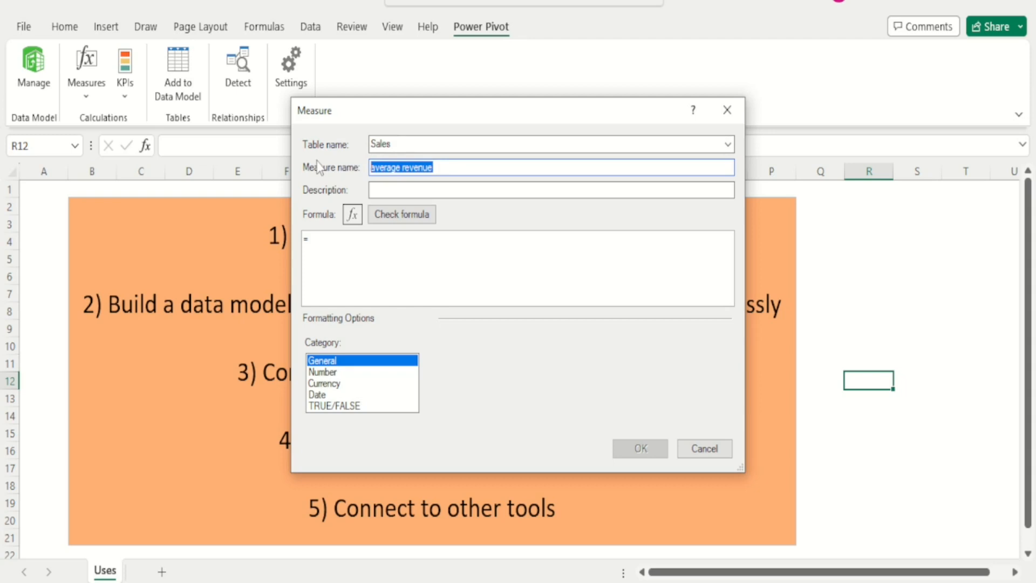
left_click(430, 190)
key("ctrl+v")
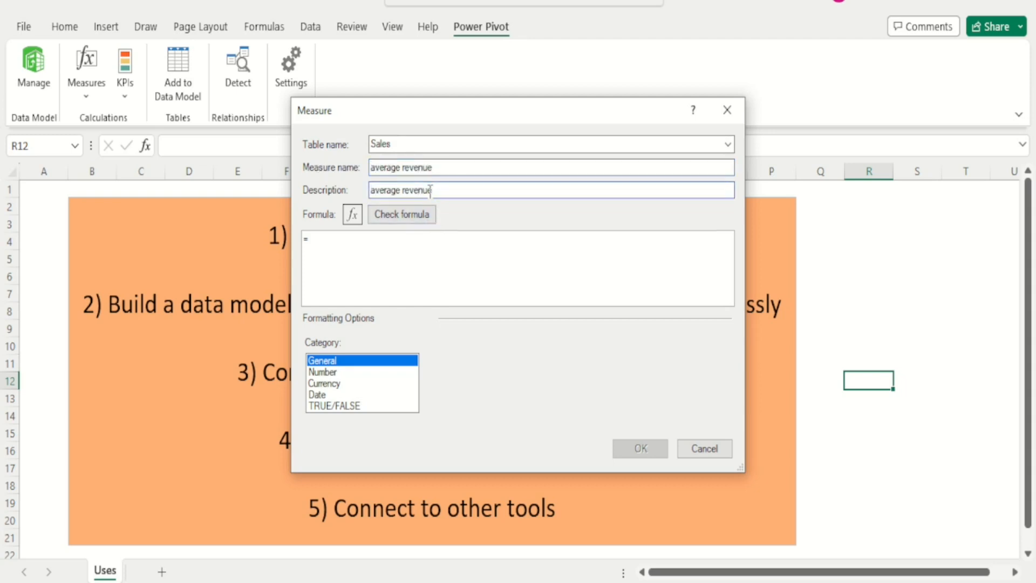
type("per")
key("BackSpace")
key("BackSpace")
key("BackSpace")
type("per sales")
Step: Give the average revenue measure the formula =average([Revenue]) and save the measure
type("average(")
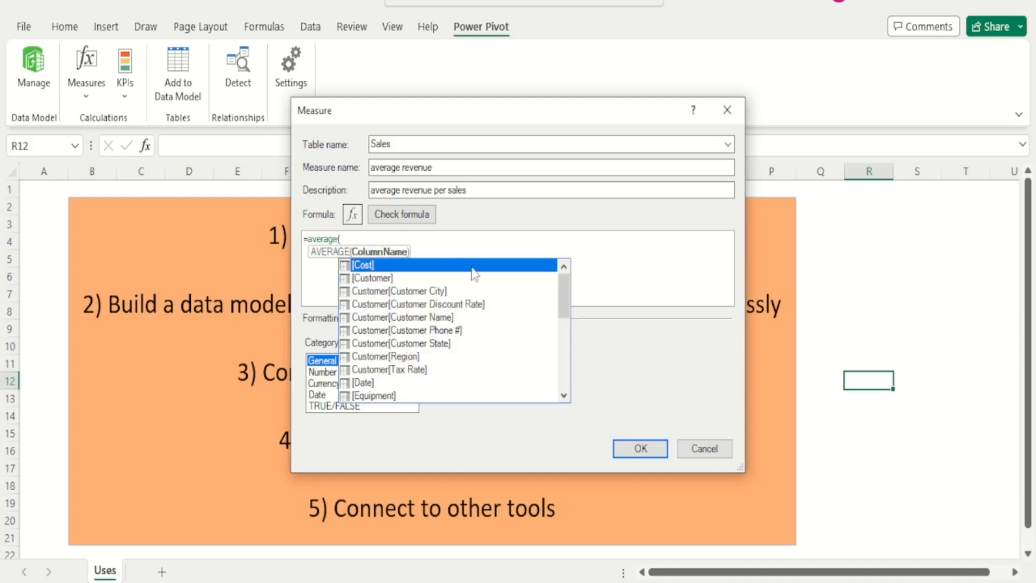
scroll(565, 327, "down", 3)
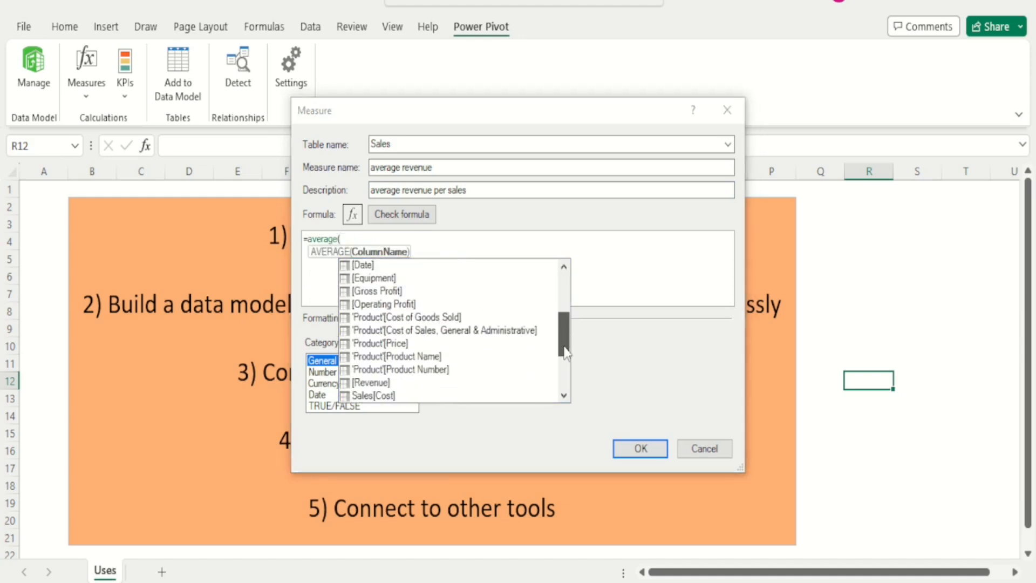
left_click_drag(566, 353, 565, 369)
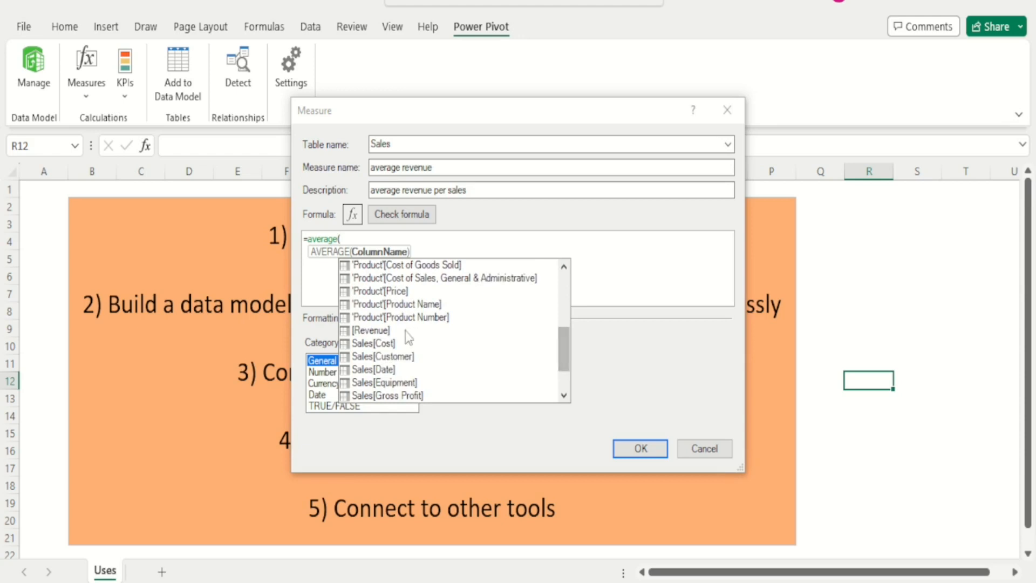
left_click(393, 330)
double_click(391, 332)
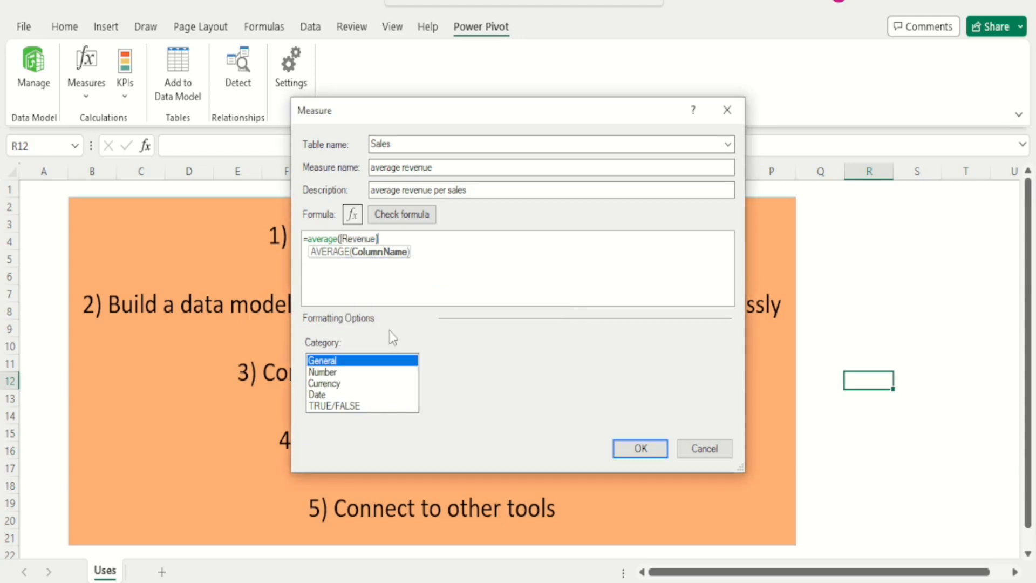
type(")")
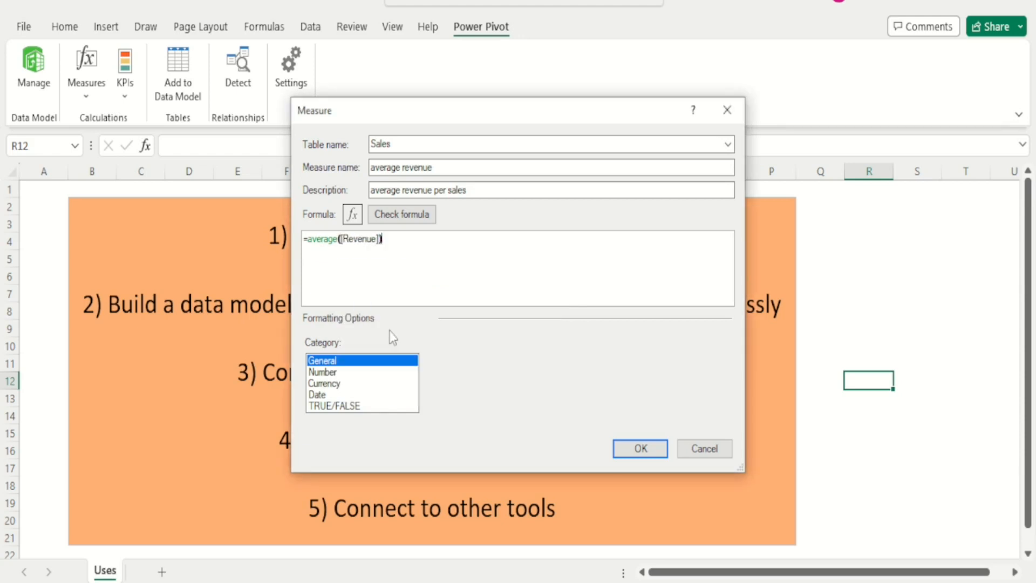
left_click(624, 452)
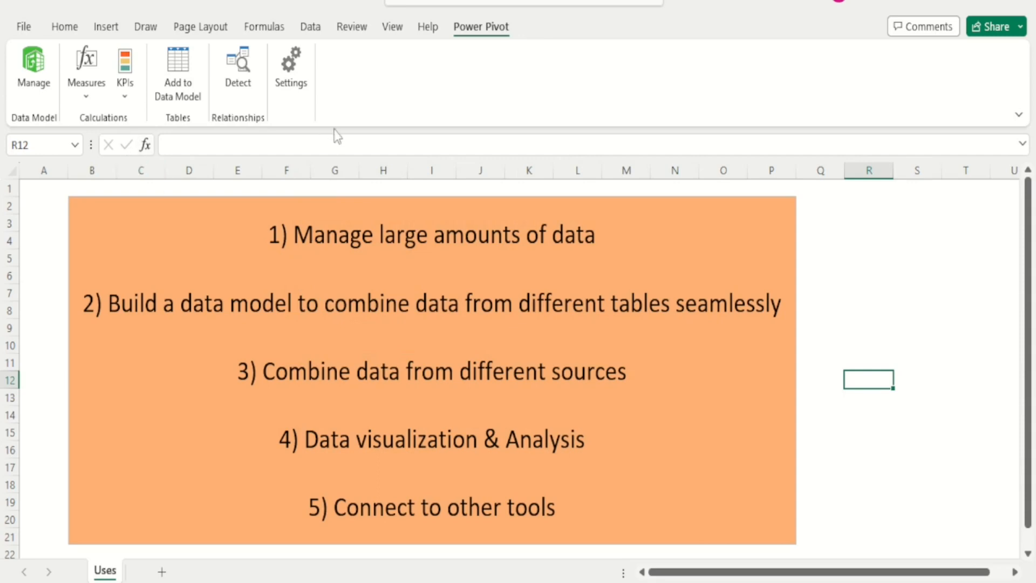
Step: Open the data model and enter =average(Sales[Cost]) as a measure in the Sales calculation area, directly below average revenue
left_click(38, 76)
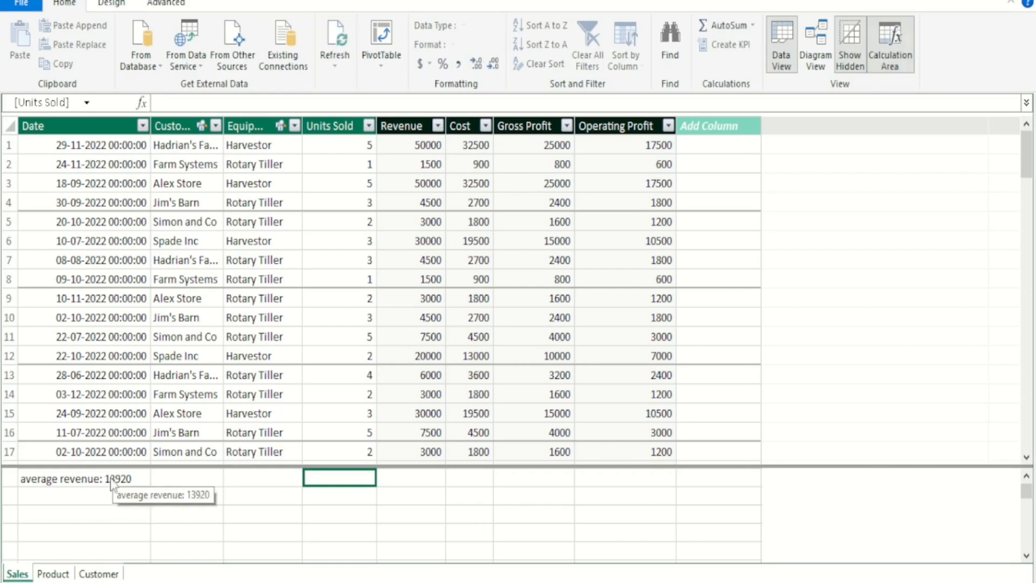
left_click(1026, 478)
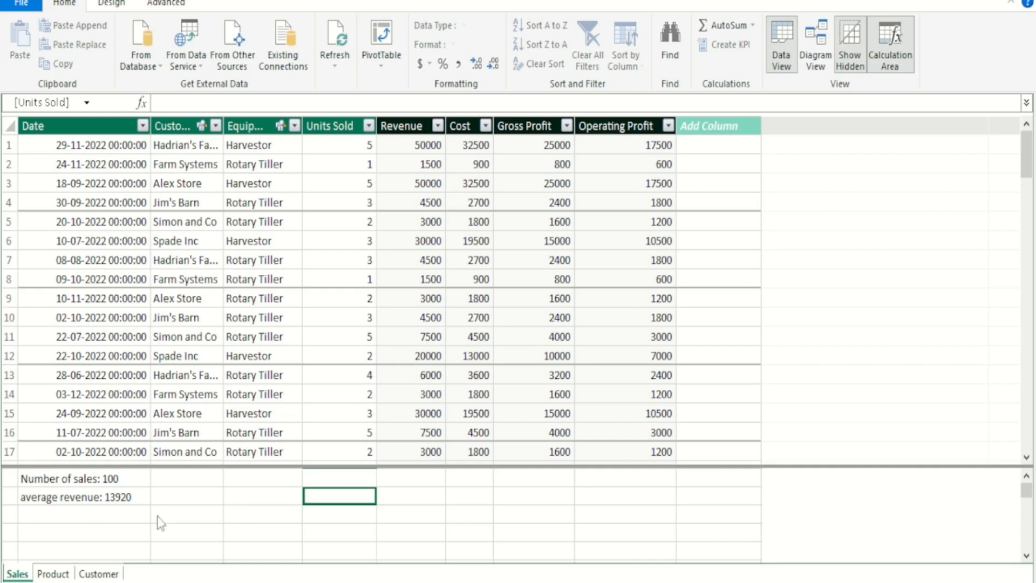
double_click(130, 516)
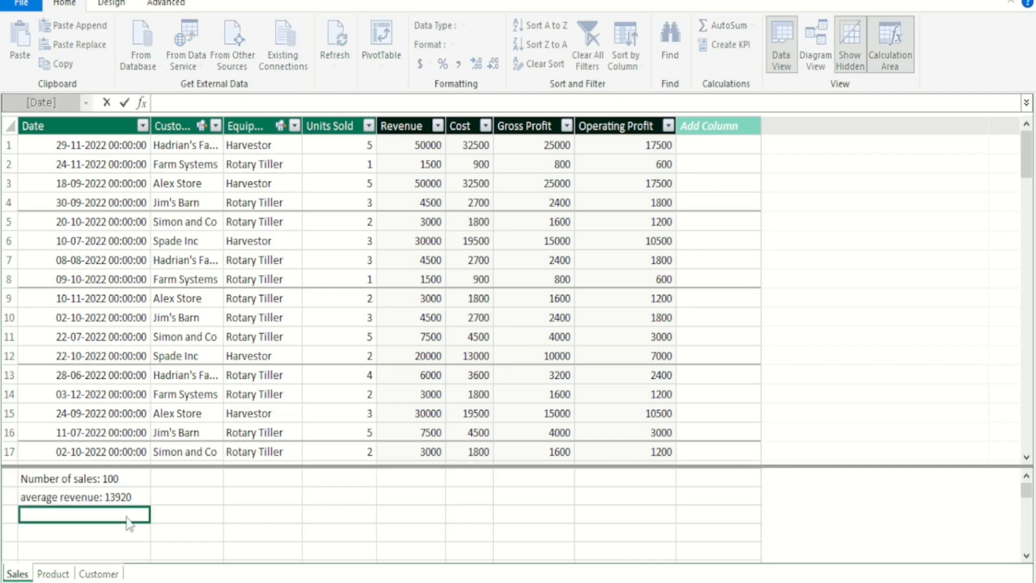
type("=average")
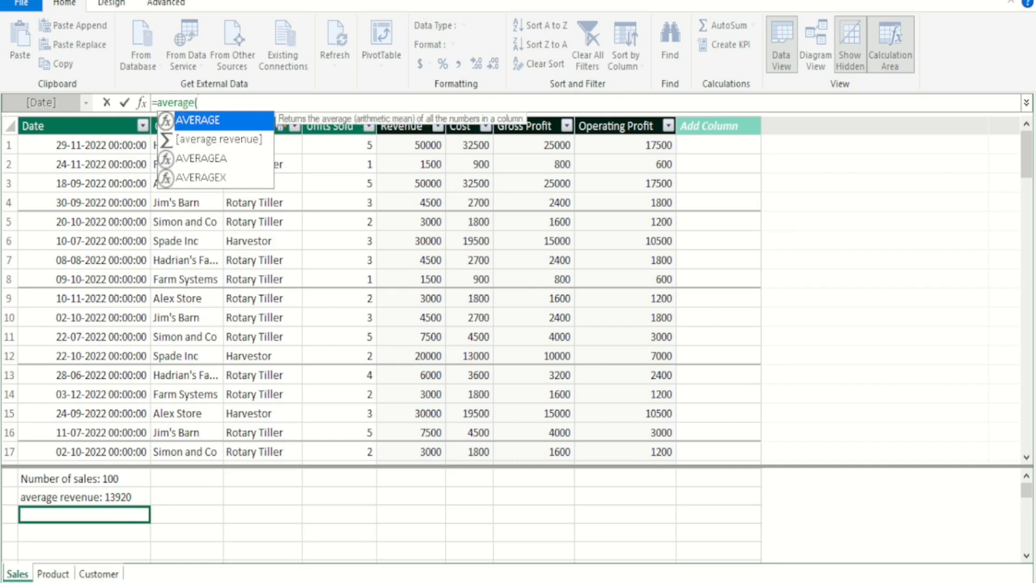
type("(")
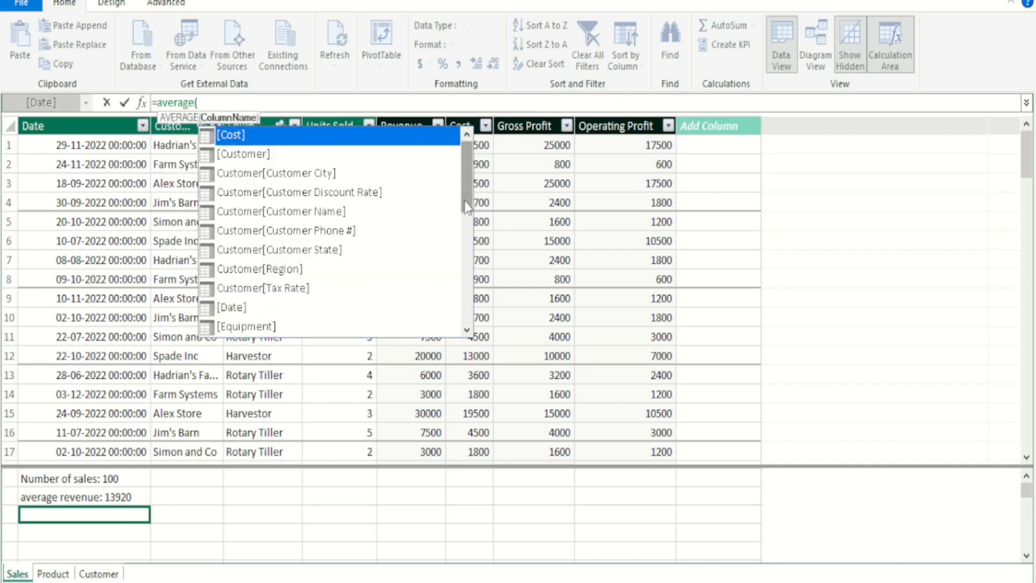
left_click_drag(465, 207, 466, 304)
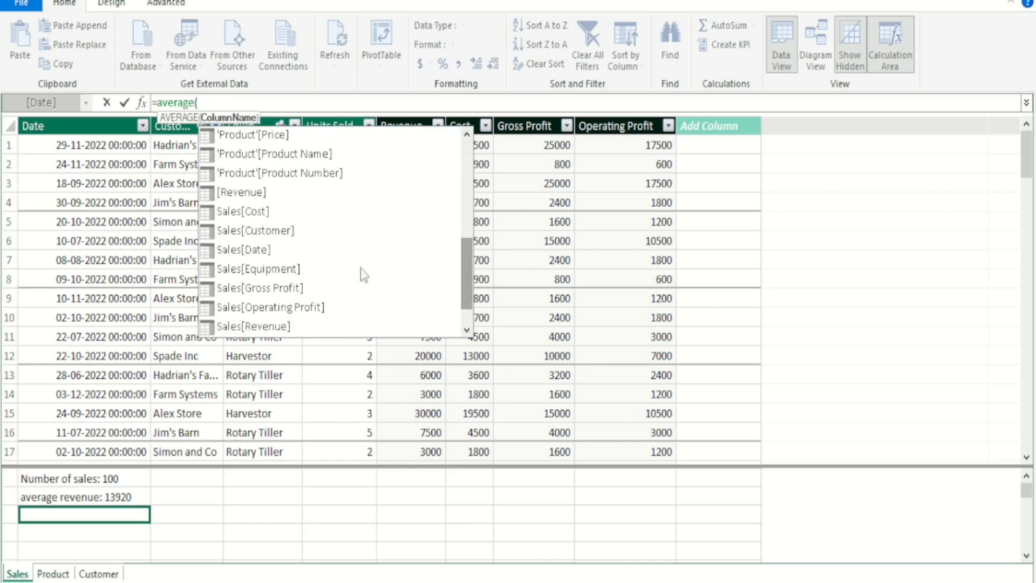
double_click(251, 214)
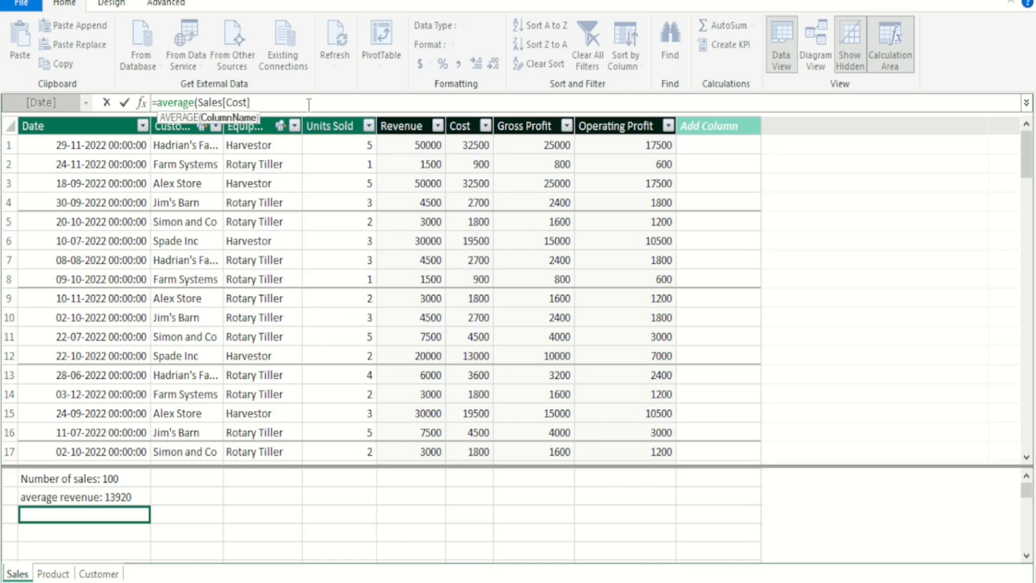
type(")")
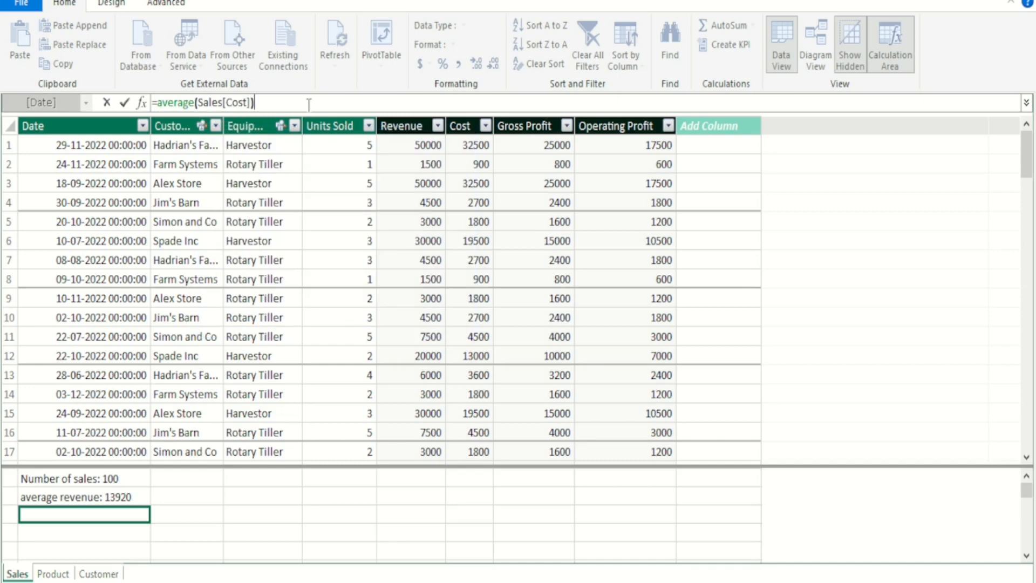
key("Return")
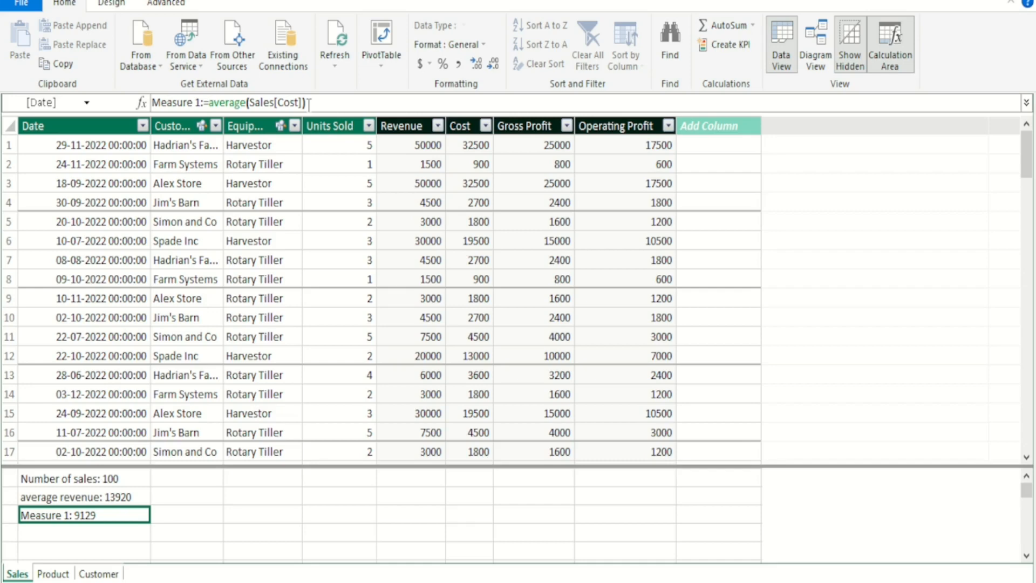
Step: Rename the new measure with the =average(Sales[Cost]) formula to Average Cost
left_click(196, 102)
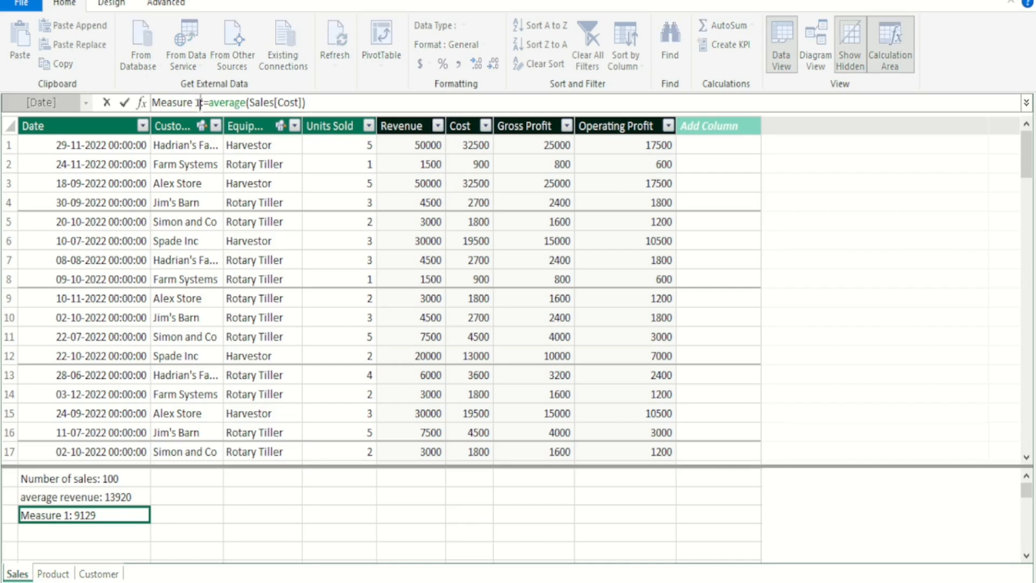
left_click_drag(201, 103, 138, 94)
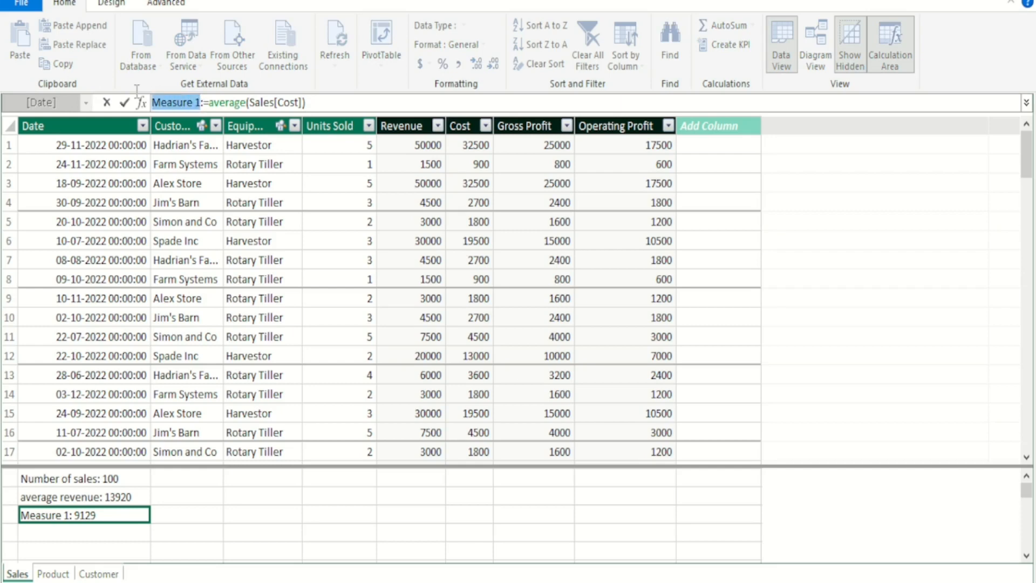
key("BackSpace")
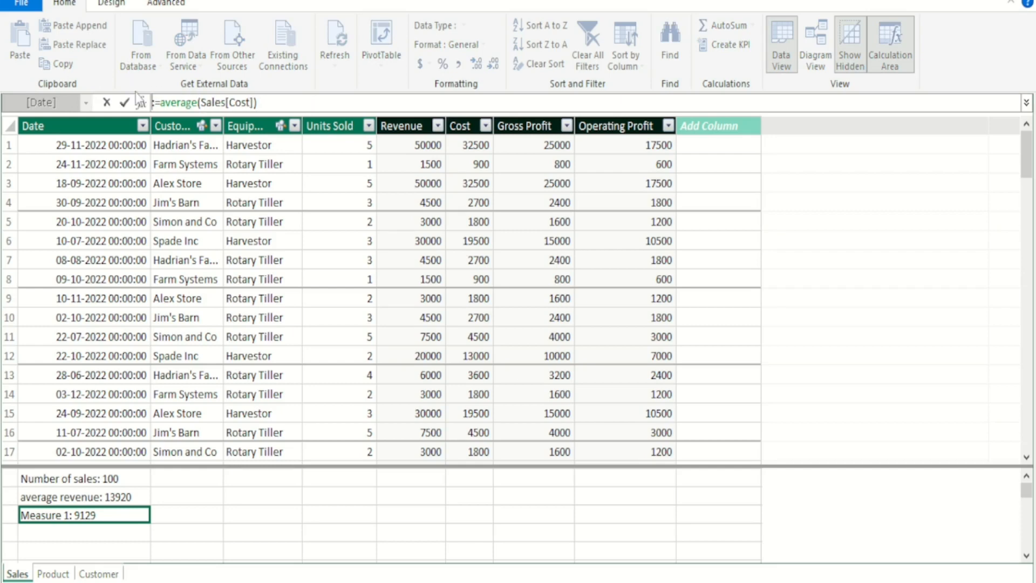
type("Average")
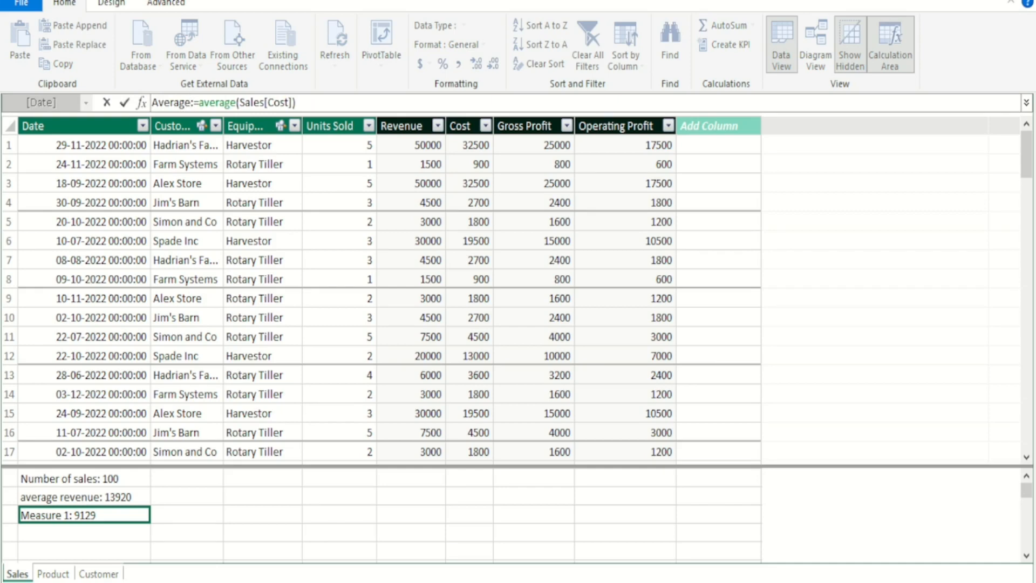
type(" Cost")
key("Return")
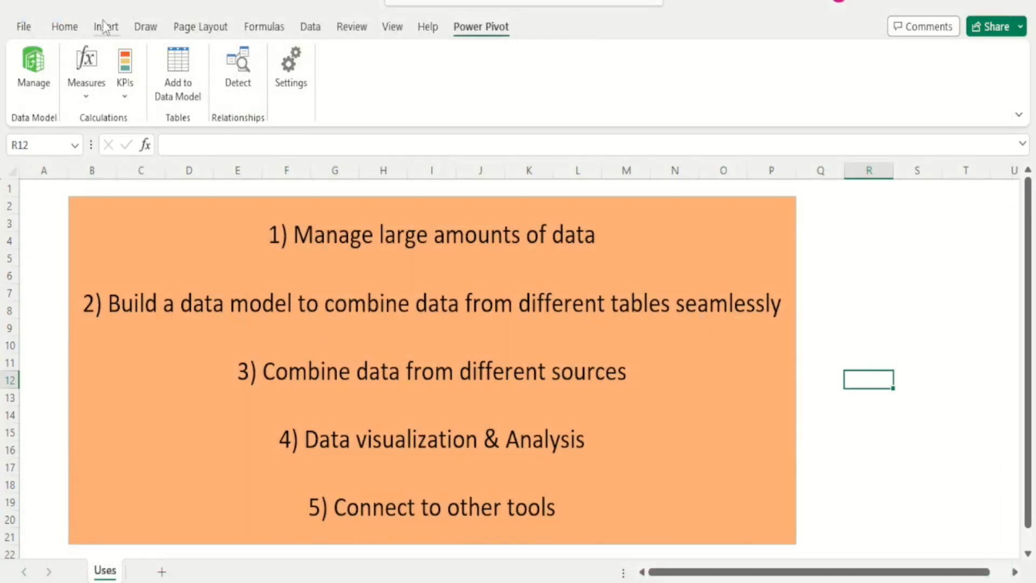
Step: Return to the workbook and insert a PivotTable from the data model on a new worksheet
left_click(105, 27)
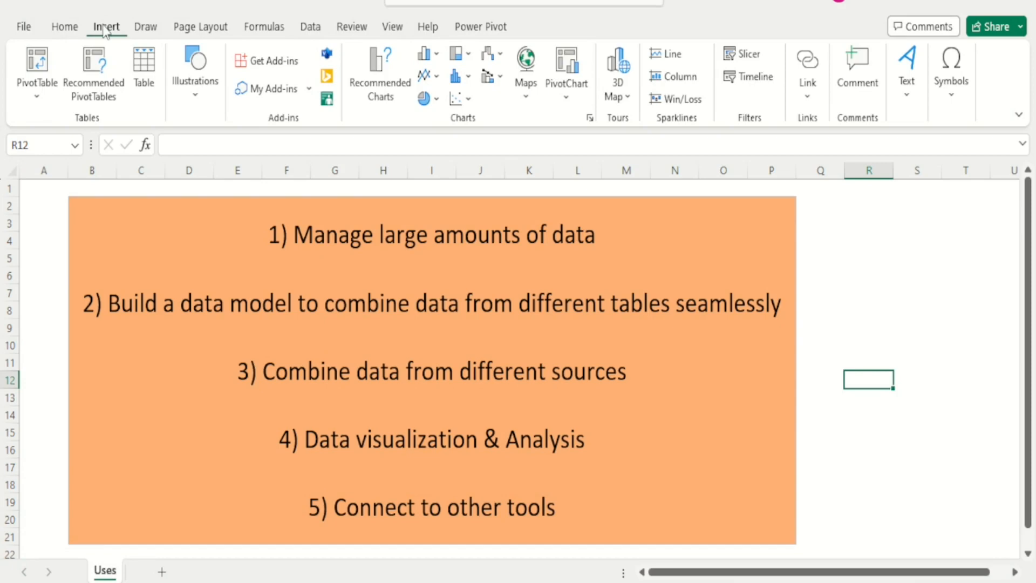
left_click(38, 97)
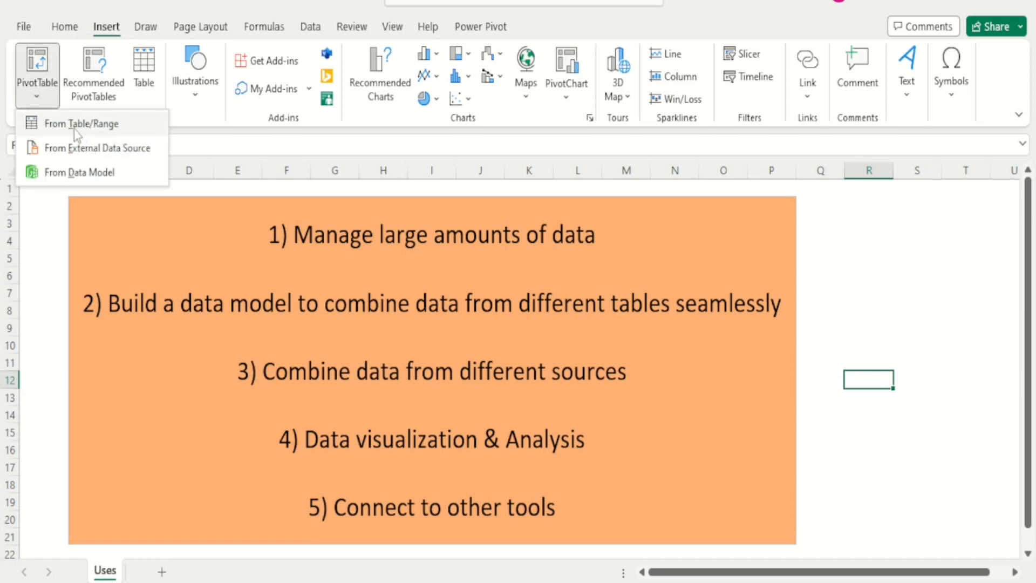
left_click(67, 173)
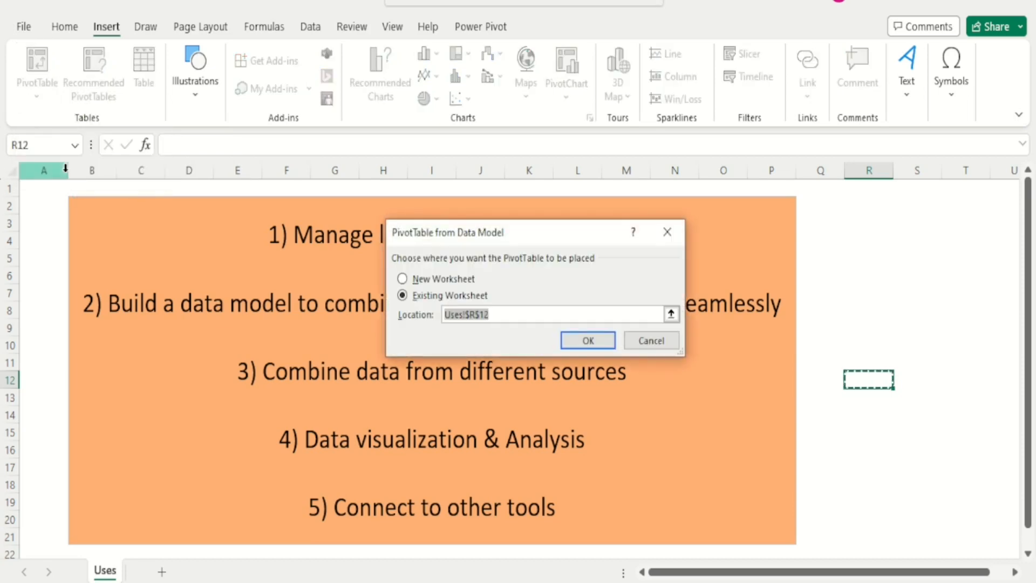
left_click(446, 279)
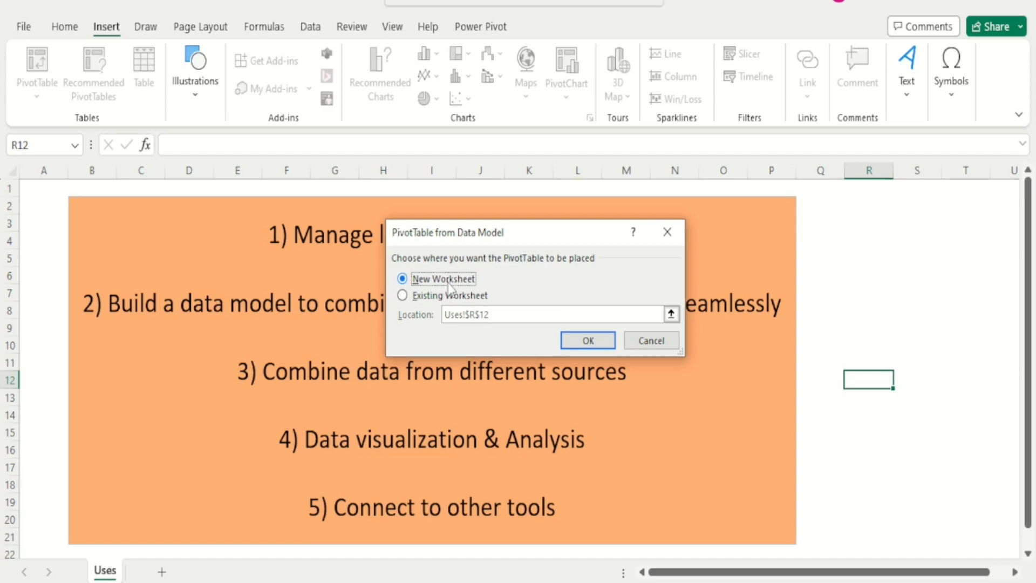
left_click(579, 341)
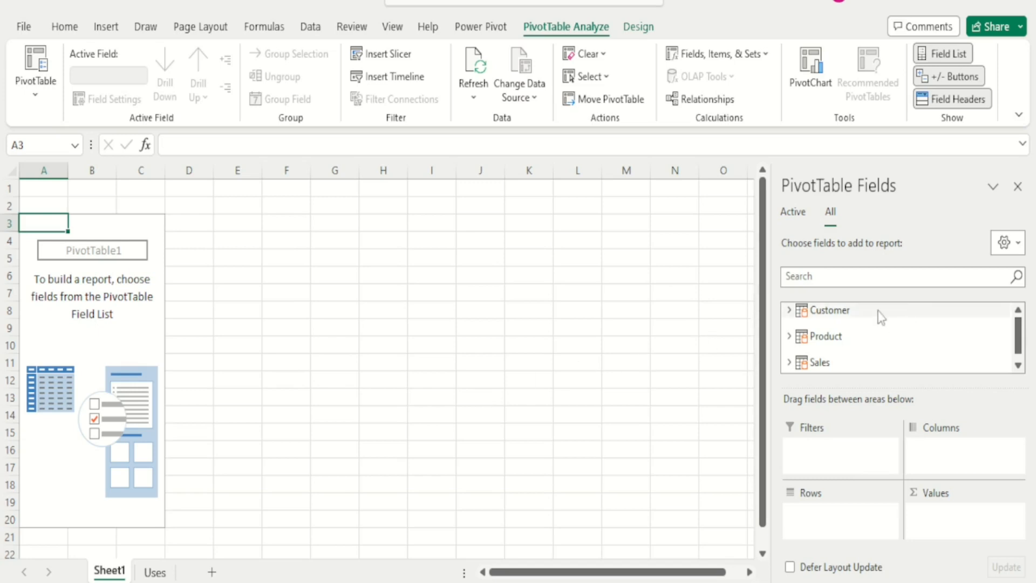
Step: Add the Customer table's Customer Name field to the PivotTable rows and the Sales table's Revenue field to the values
left_click(788, 310)
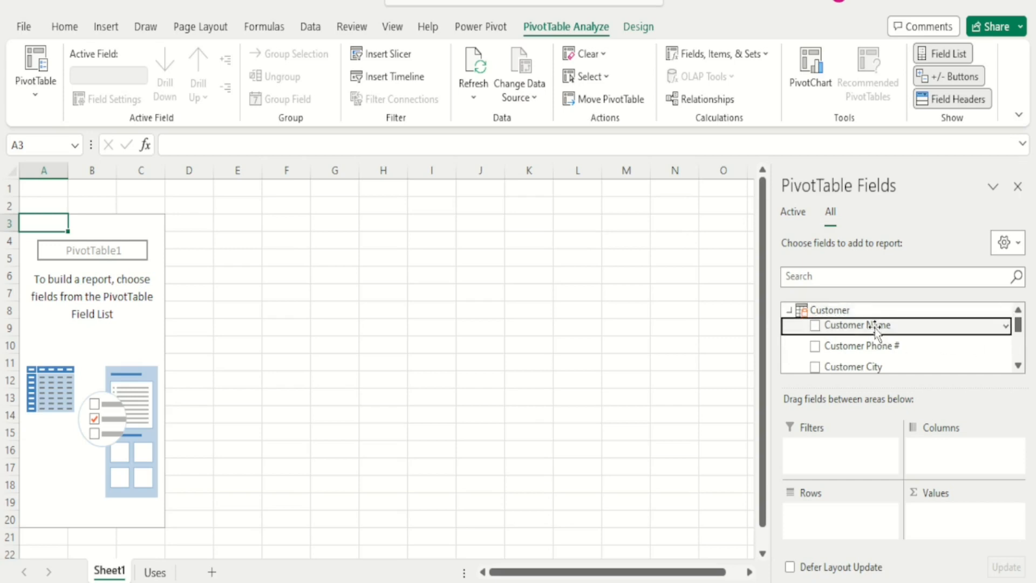
left_click_drag(876, 329, 847, 523)
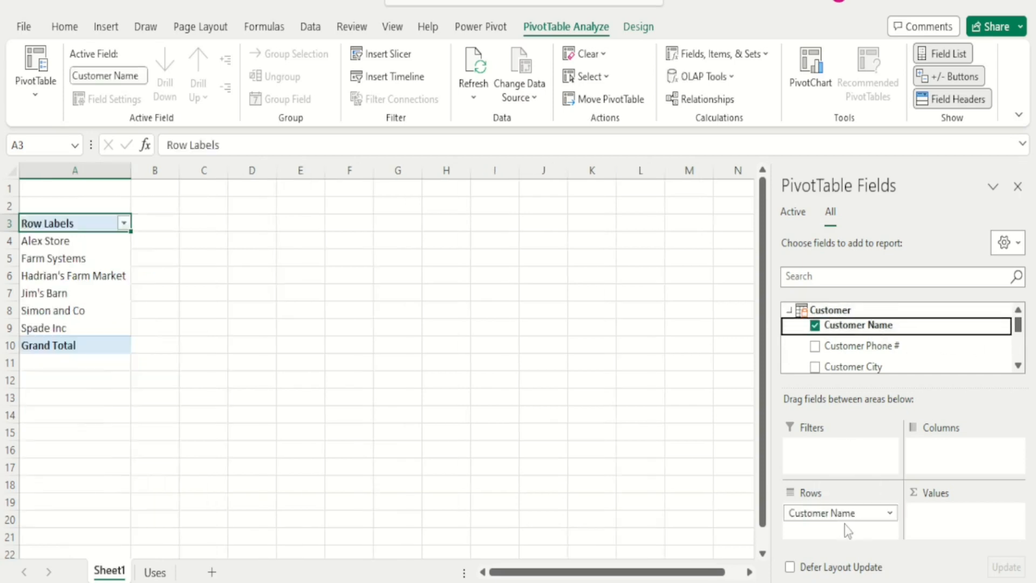
left_click(788, 309)
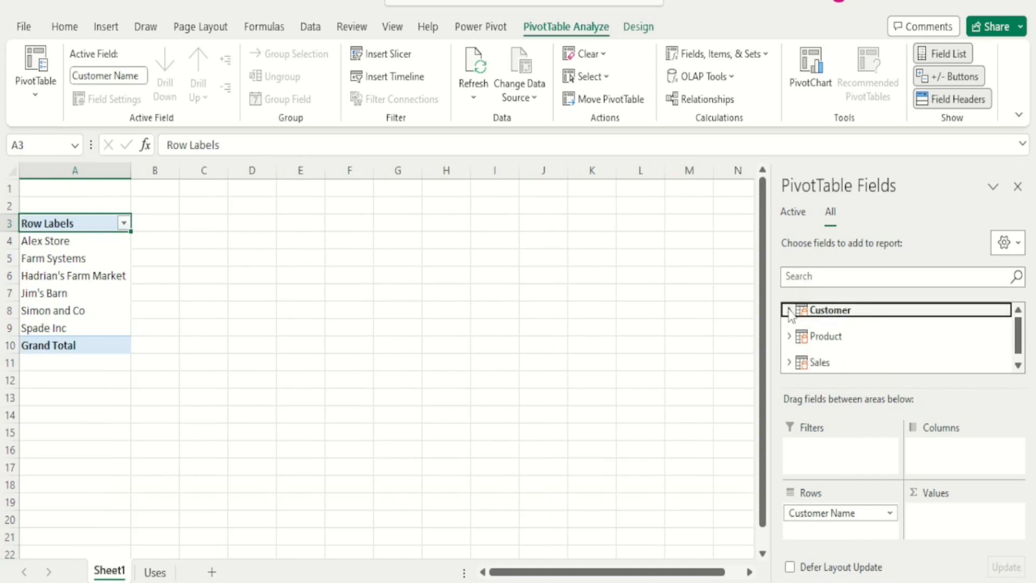
left_click(788, 362)
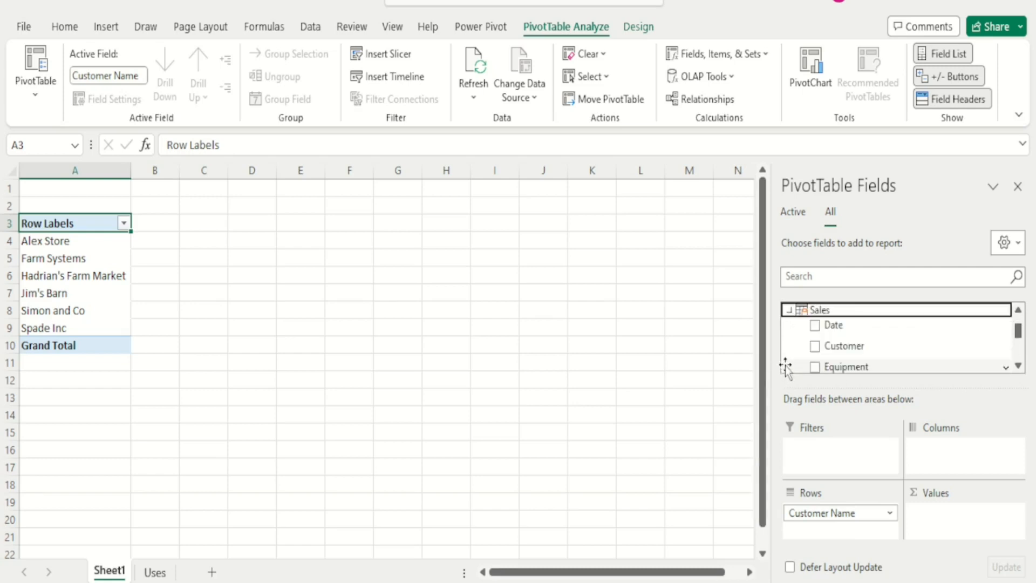
left_click(1018, 367)
left_click(1018, 366)
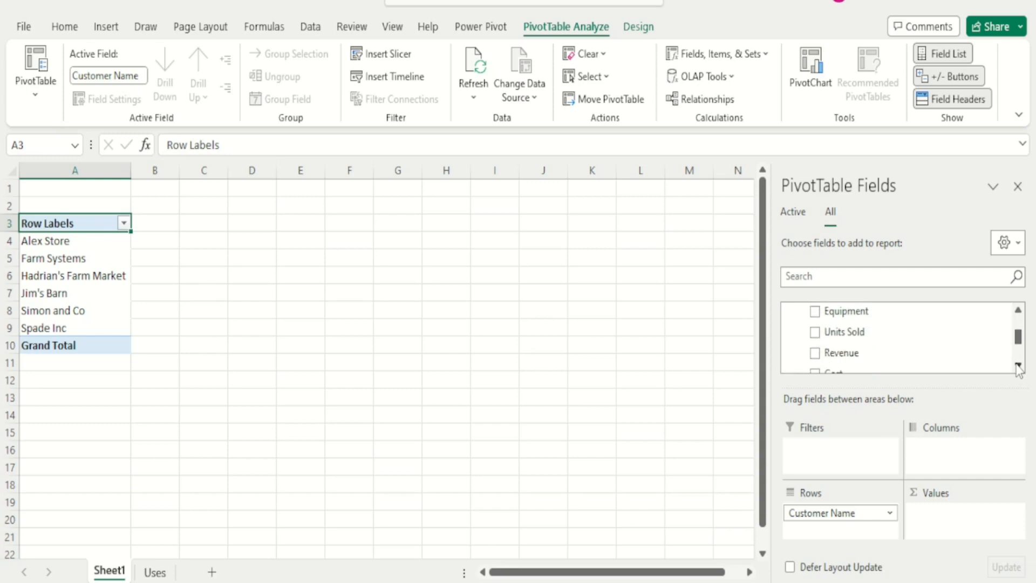
left_click(1018, 366)
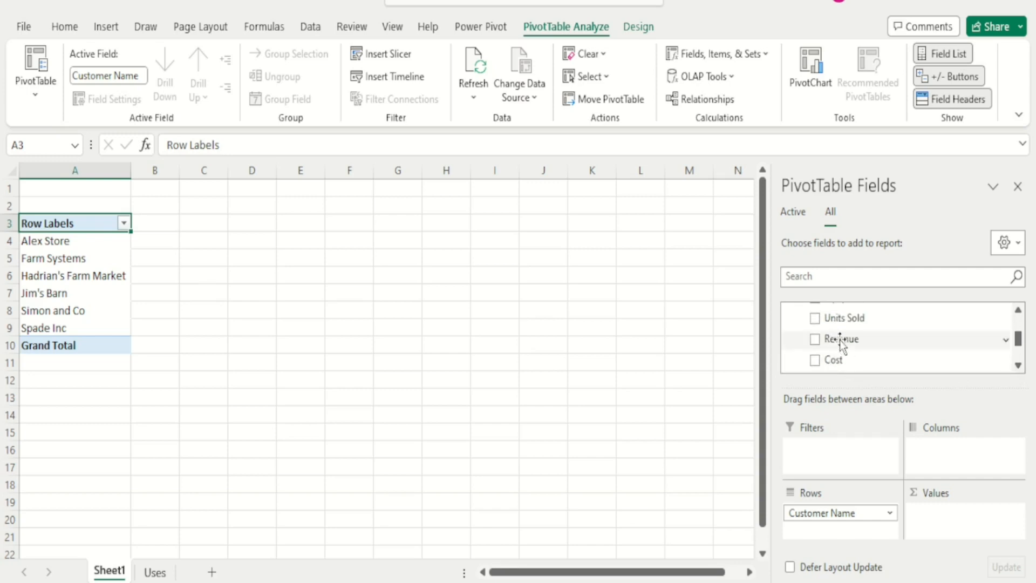
left_click_drag(840, 341, 954, 515)
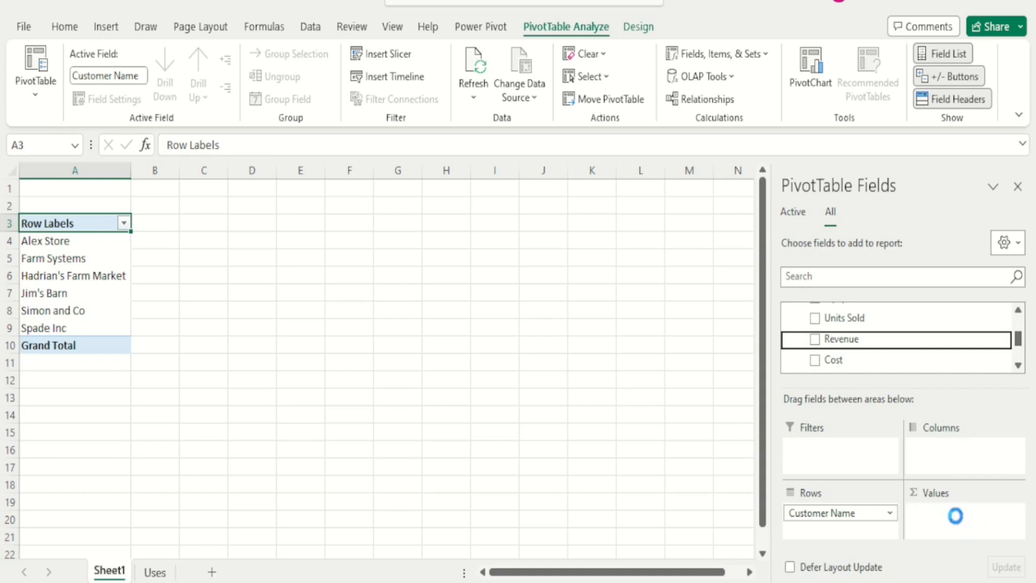
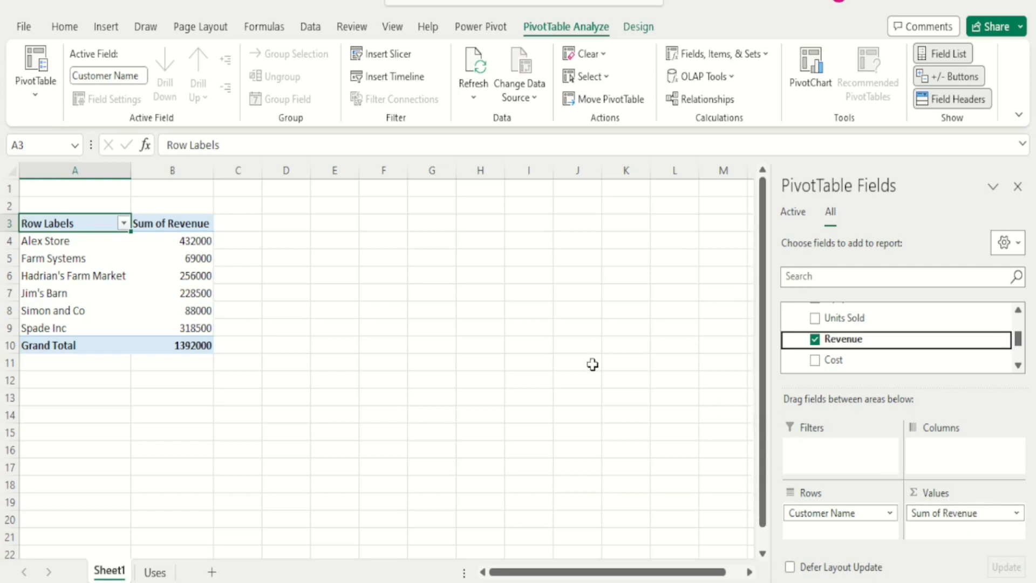
Step: Insert a slicer for the Sales table's Equipment field and place it beside the PivotTable
left_click(64, 27)
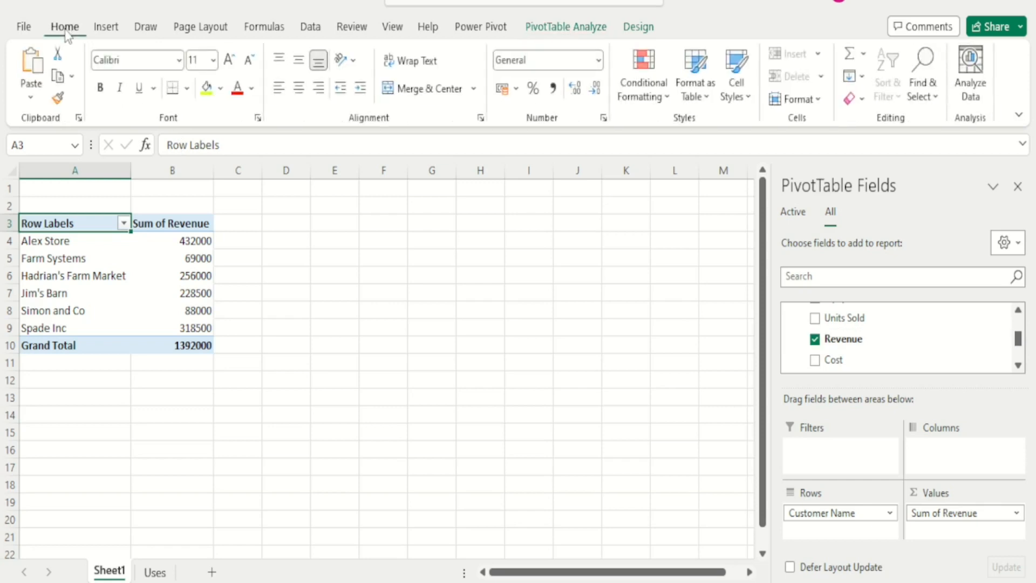
left_click(104, 28)
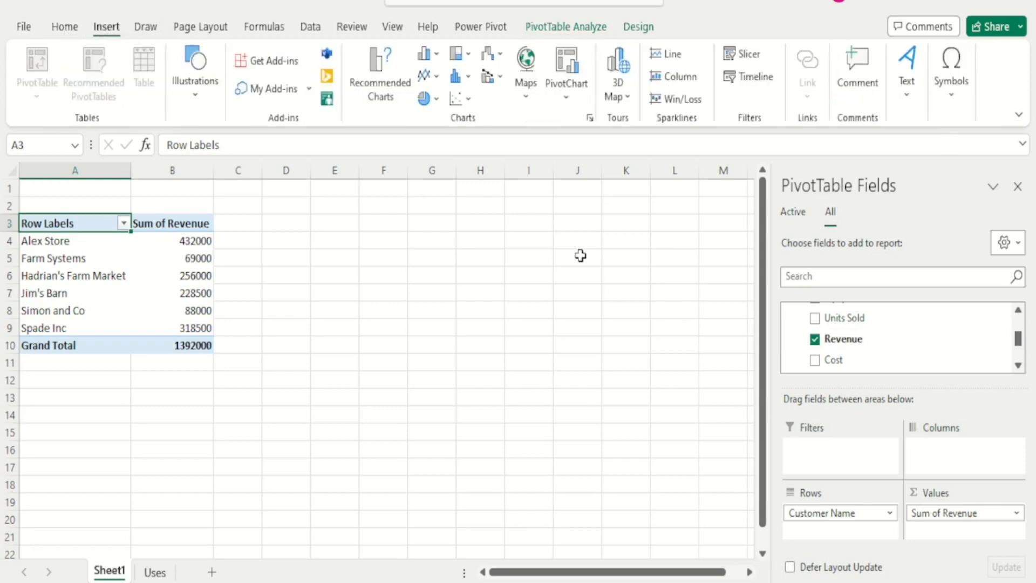
left_click(736, 56)
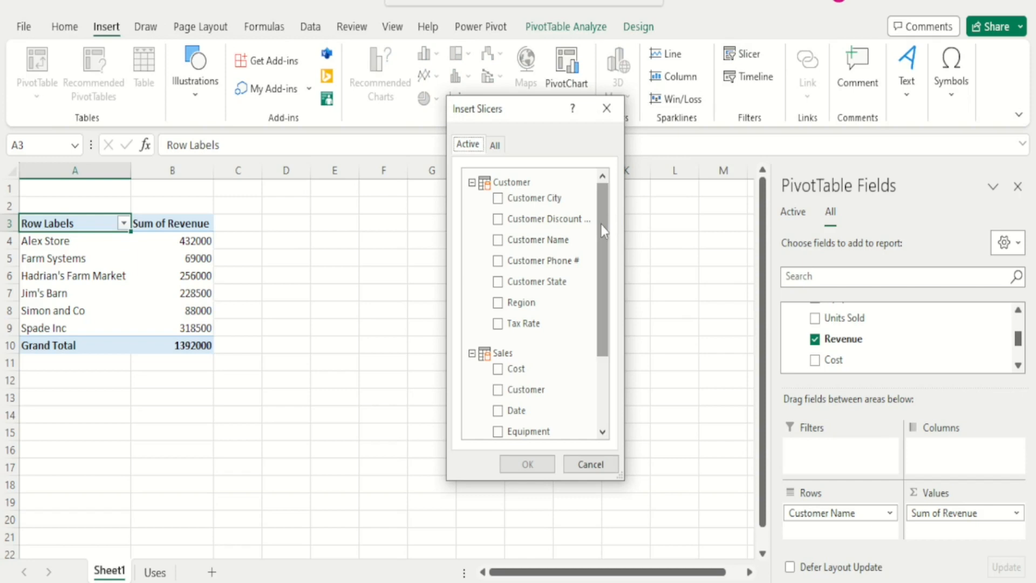
left_click_drag(601, 225, 602, 280)
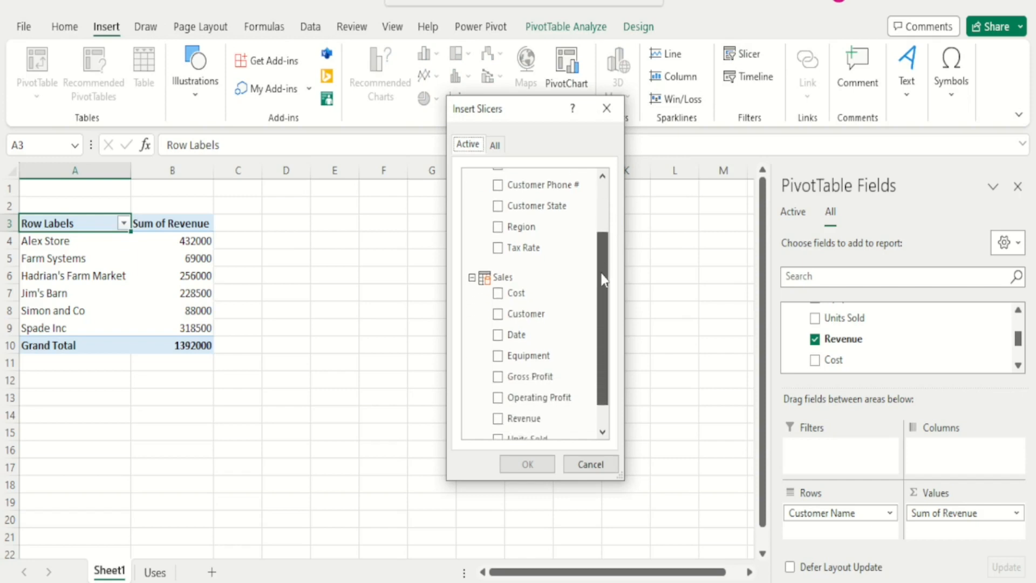
left_click(498, 357)
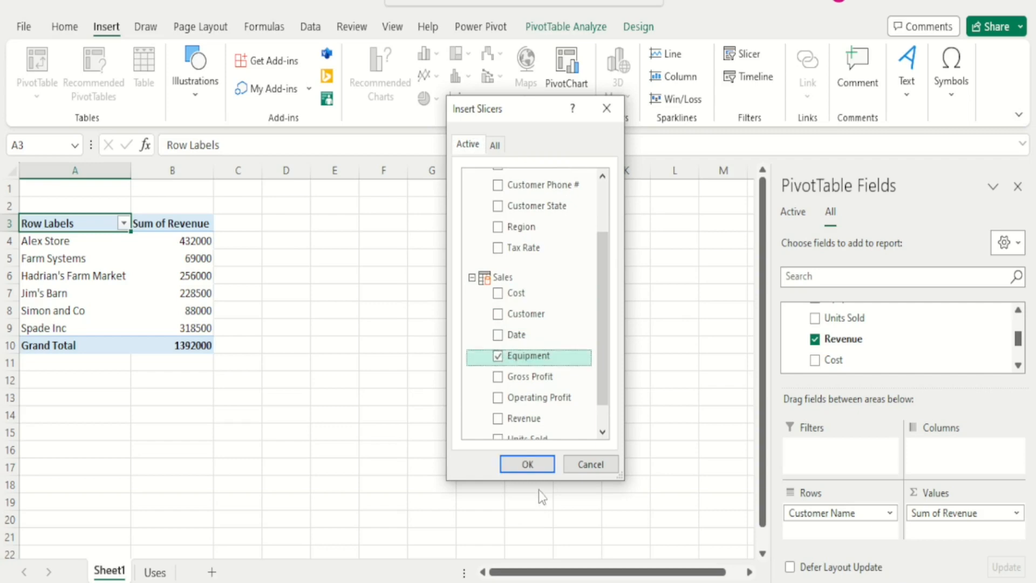
left_click(527, 463)
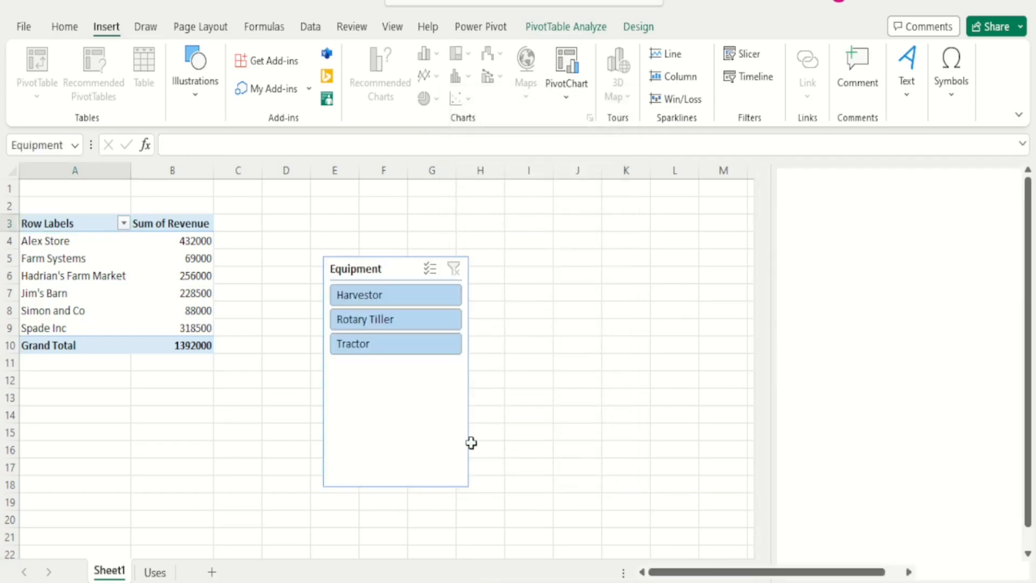
left_click_drag(420, 426, 391, 361)
left_click(520, 398)
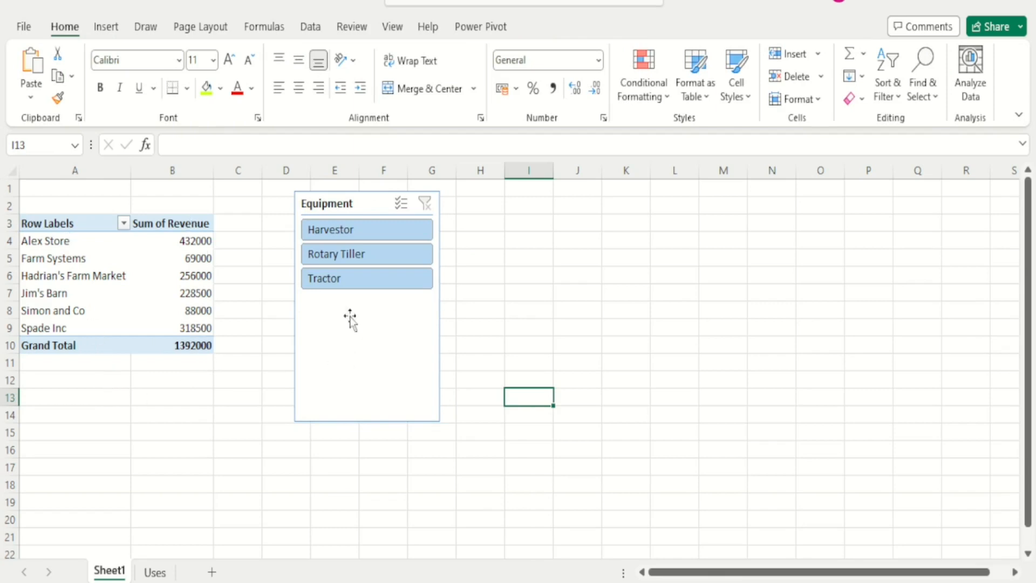
Step: Filter the PivotTable with the Equipment slicer by Harvestor, Rotary Tiller and Tractor in turn
left_click(331, 232)
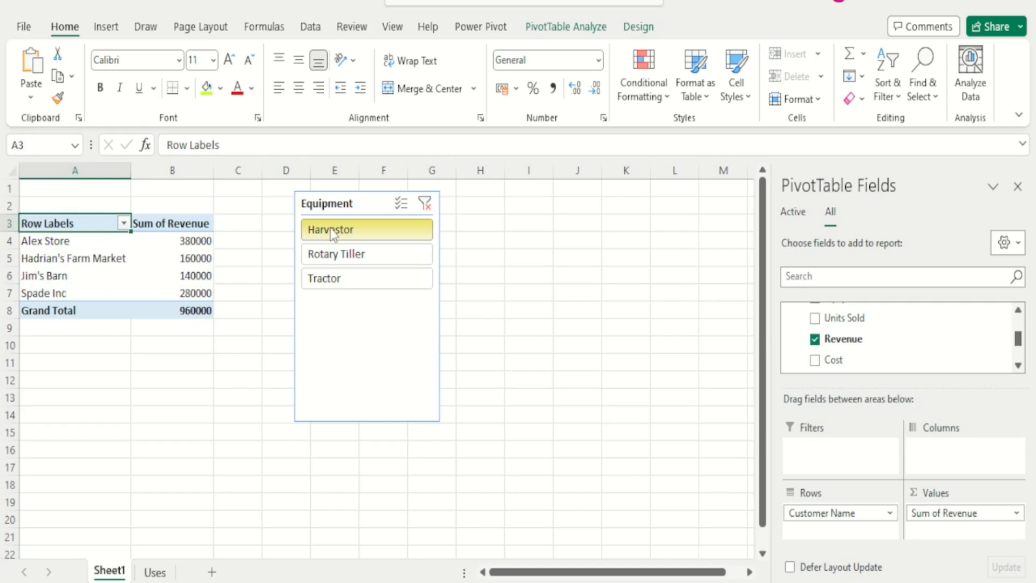
left_click(333, 254)
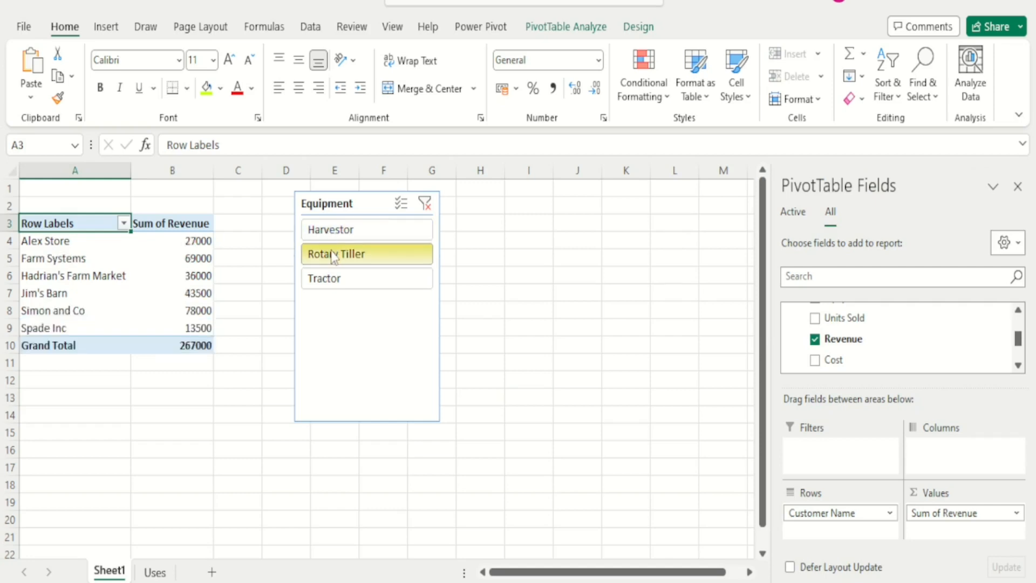
left_click(327, 283)
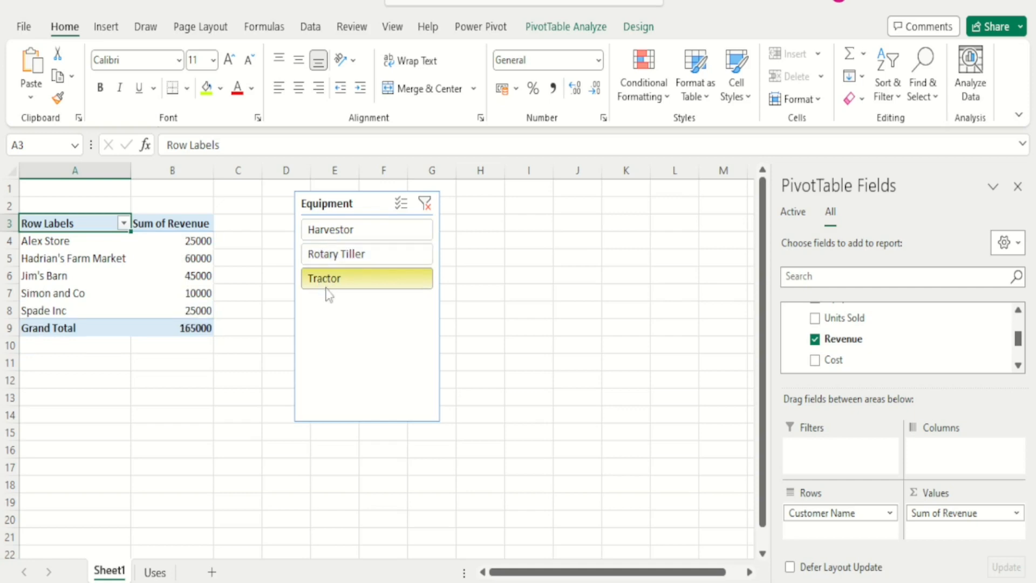
Step: Sort the PivotTable's revenue values from largest to smallest and check the order for Rotary Tiller and Harvestor
right_click(199, 241)
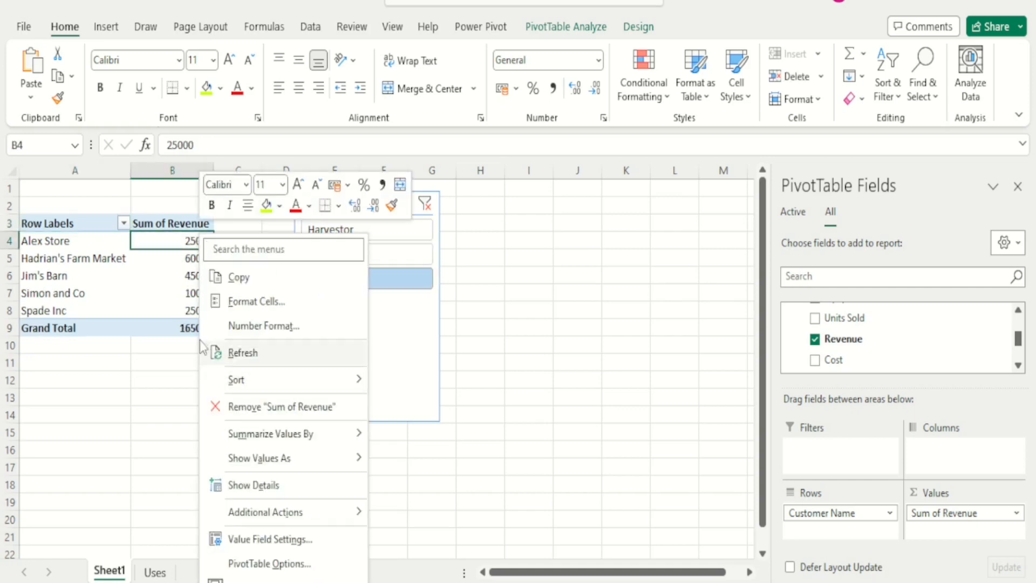
mouse_move(249, 385)
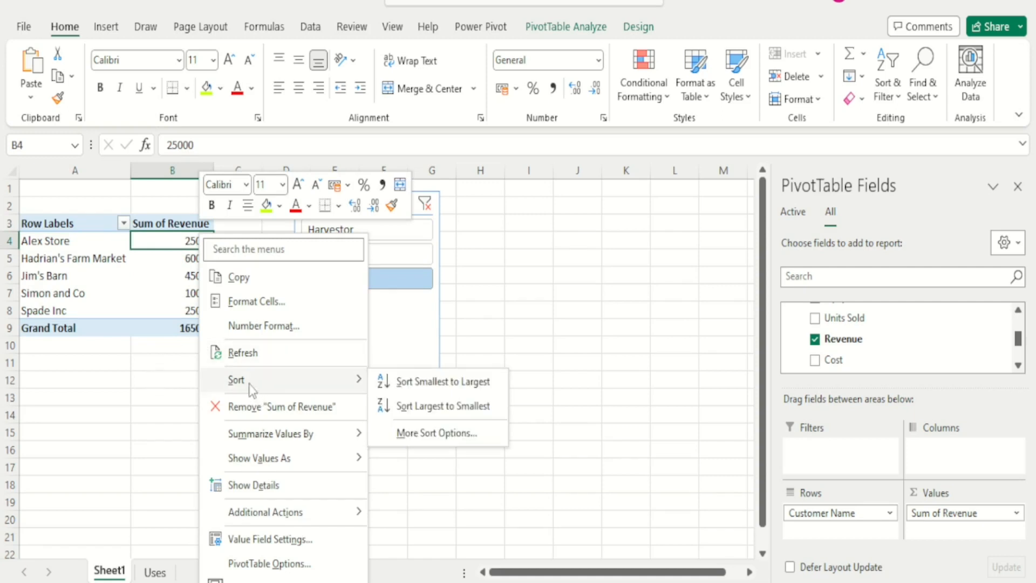
left_click(402, 406)
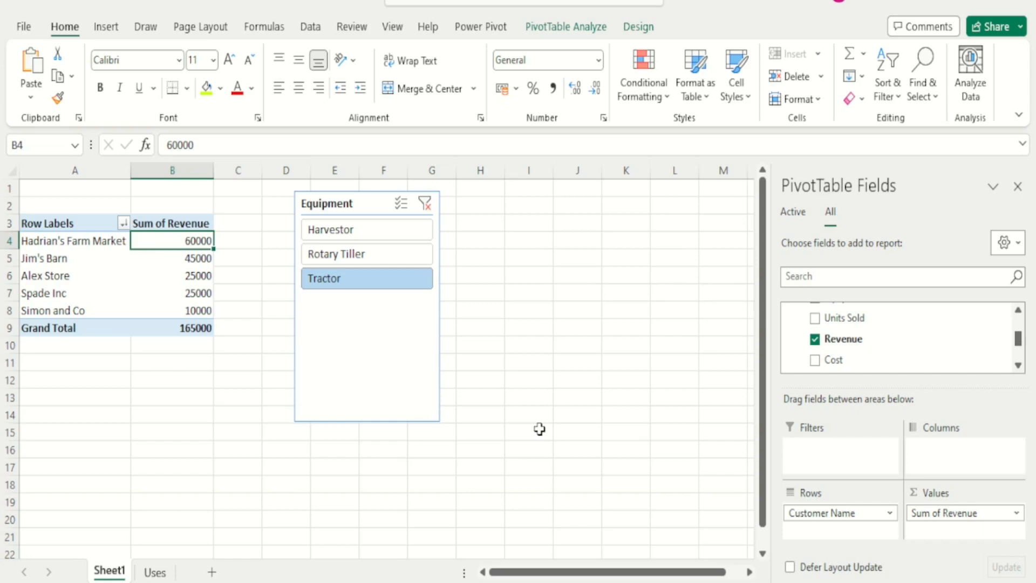
left_click(381, 256)
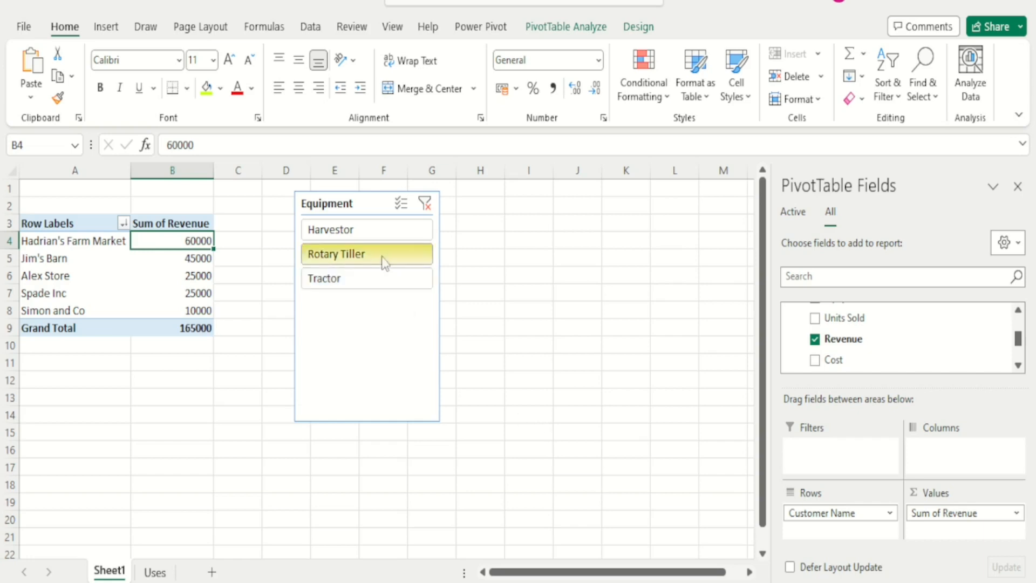
left_click(352, 229)
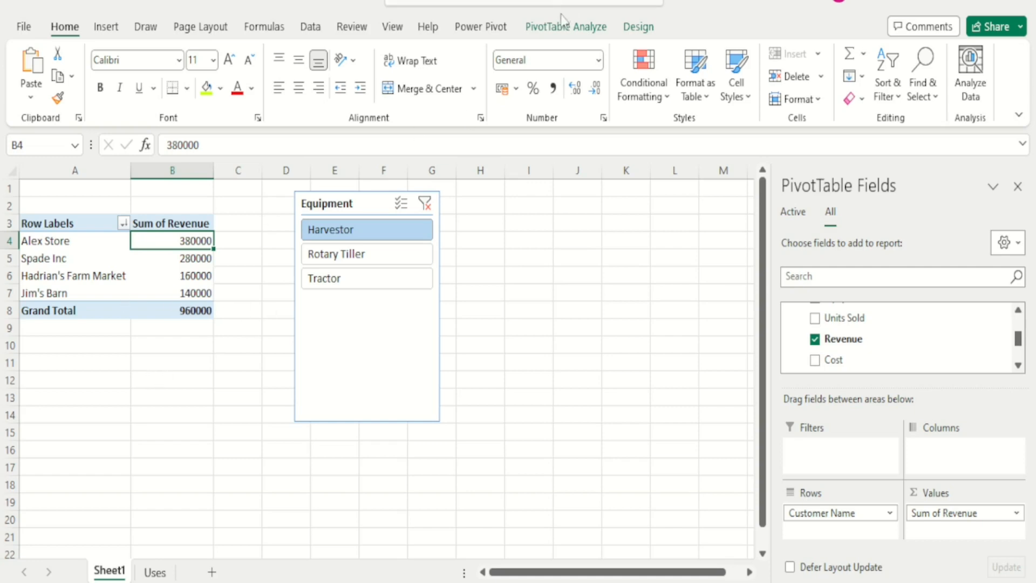
Step: Insert a pie PivotChart of the revenue per customer, close the field list and place the chart beside the Equipment slicer
left_click(550, 30)
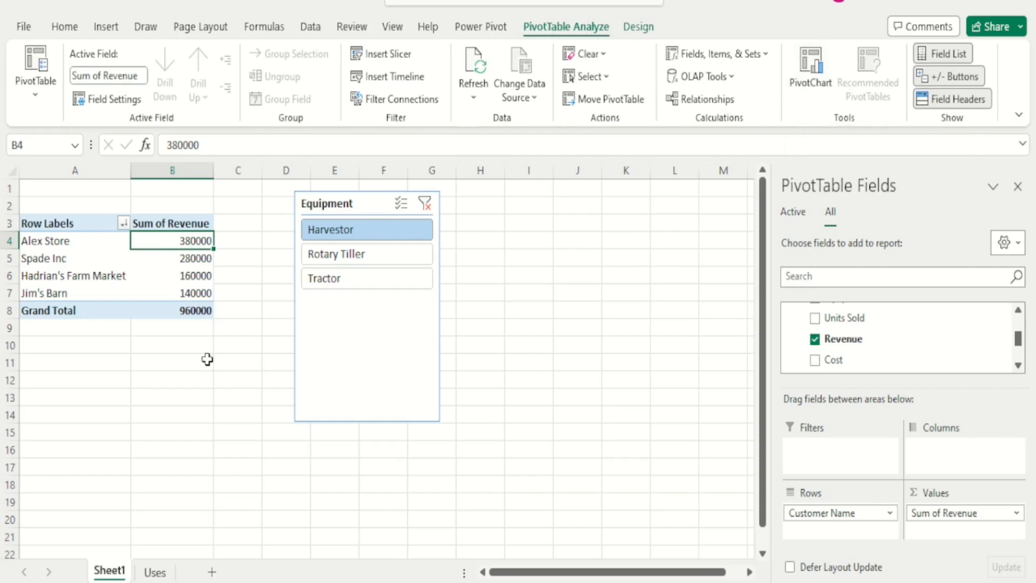
left_click(810, 69)
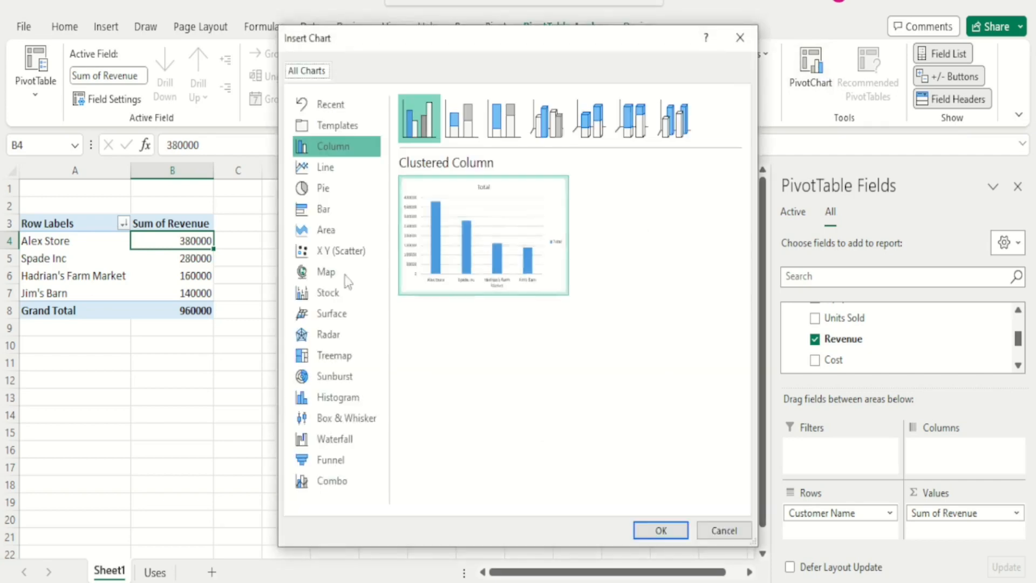
left_click(327, 190)
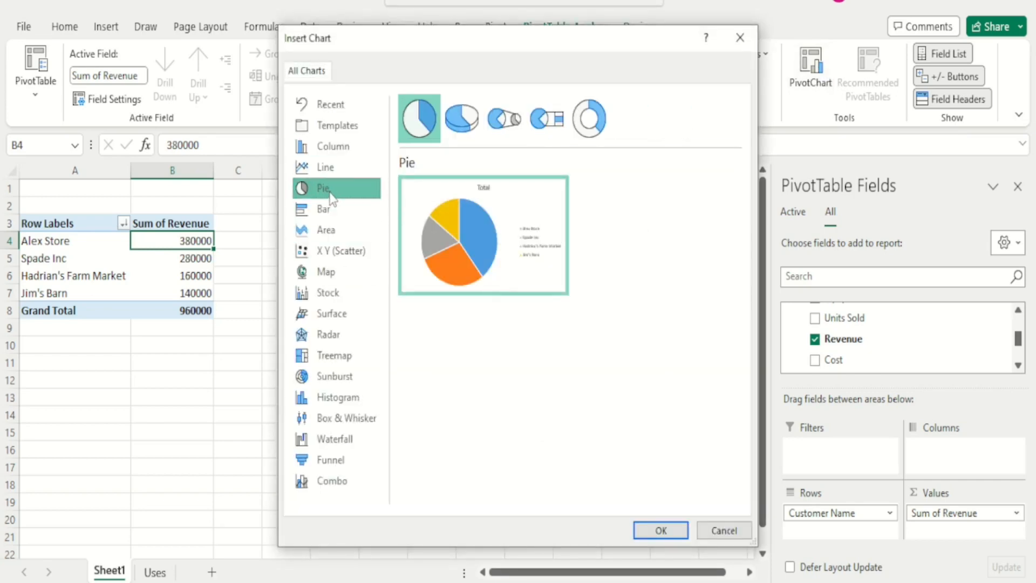
left_click(660, 531)
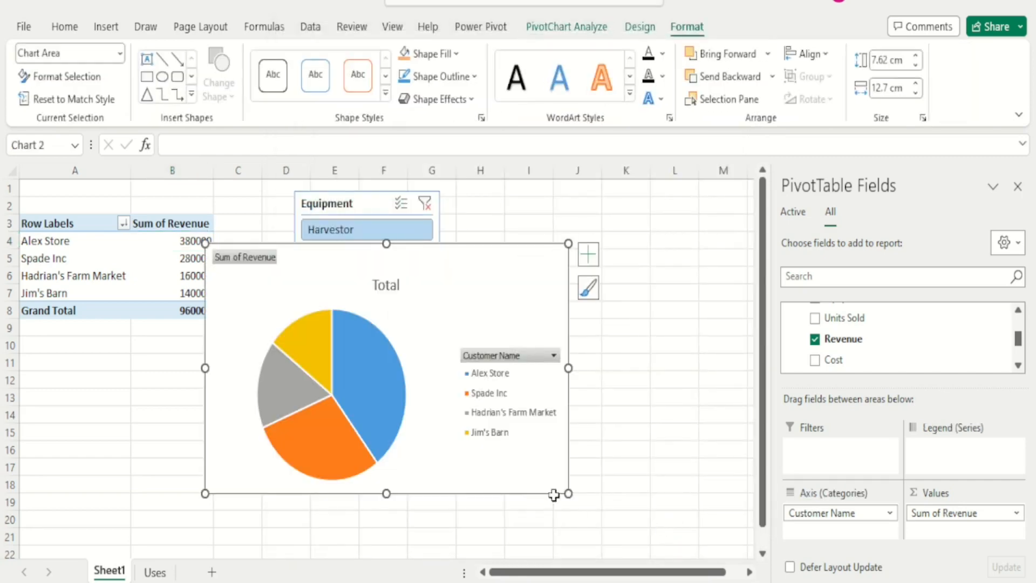
left_click(1018, 186)
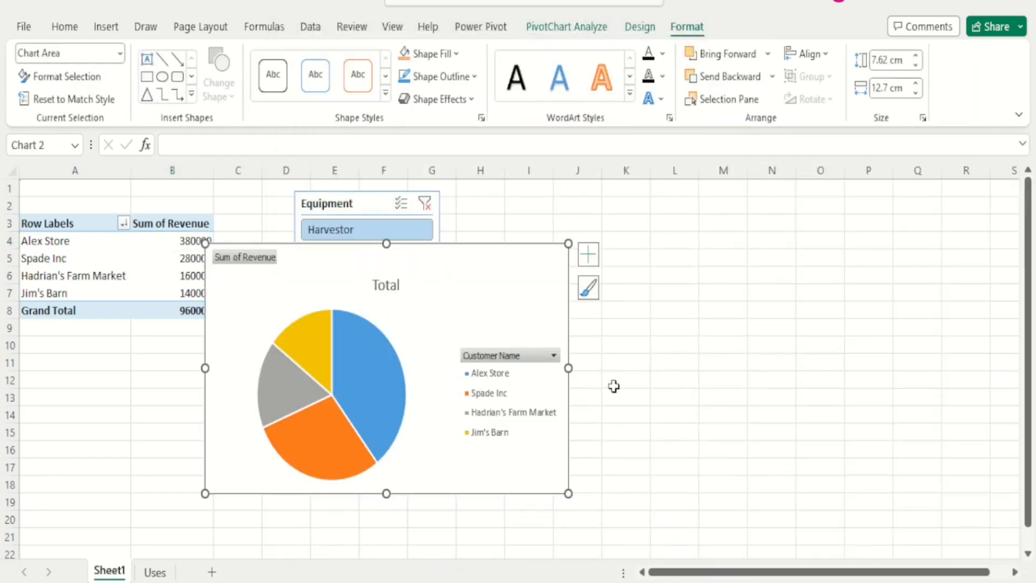
left_click_drag(438, 476, 719, 412)
left_click(351, 518)
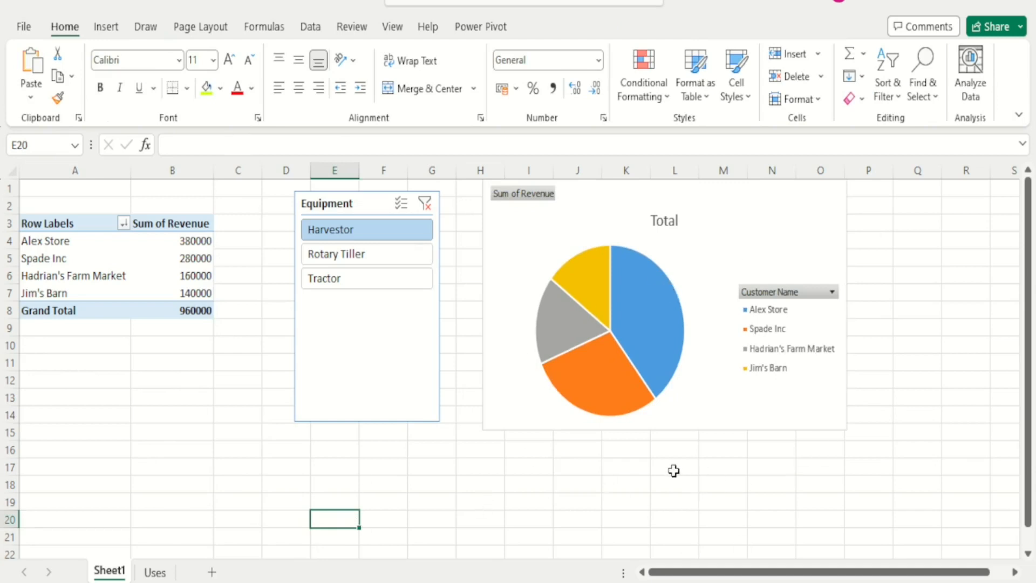
Step: Switch the Equipment slicer between Rotary Tiller, Tractor and Harvestor to compare the pie chart for each
left_click(322, 258)
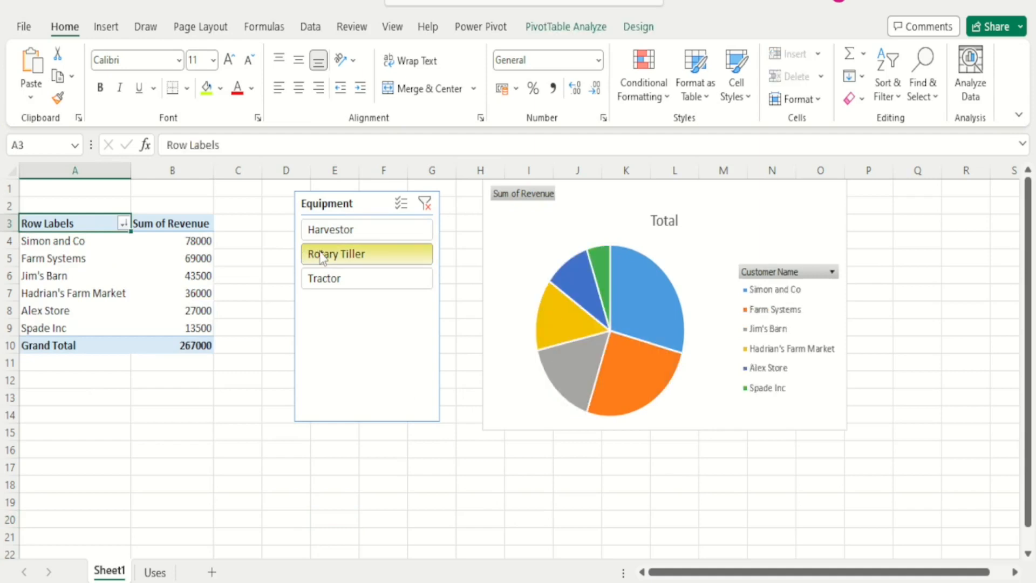
left_click(329, 279)
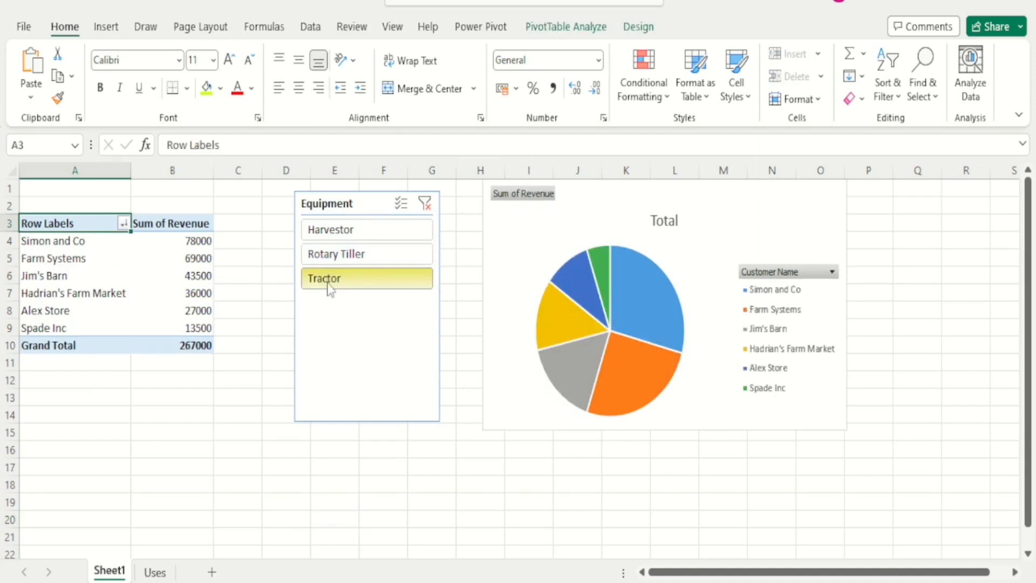
left_click(329, 254)
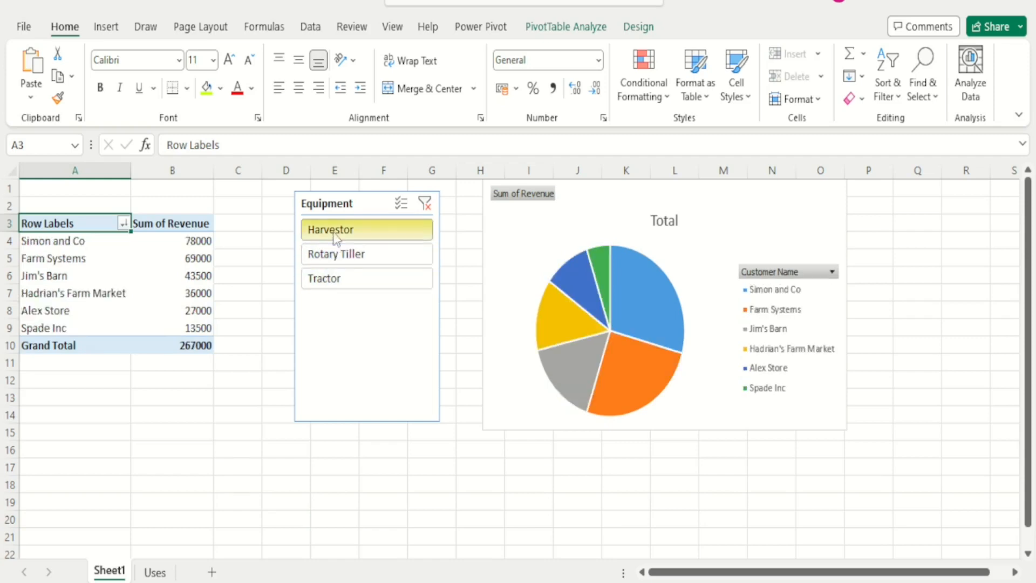
left_click(331, 231)
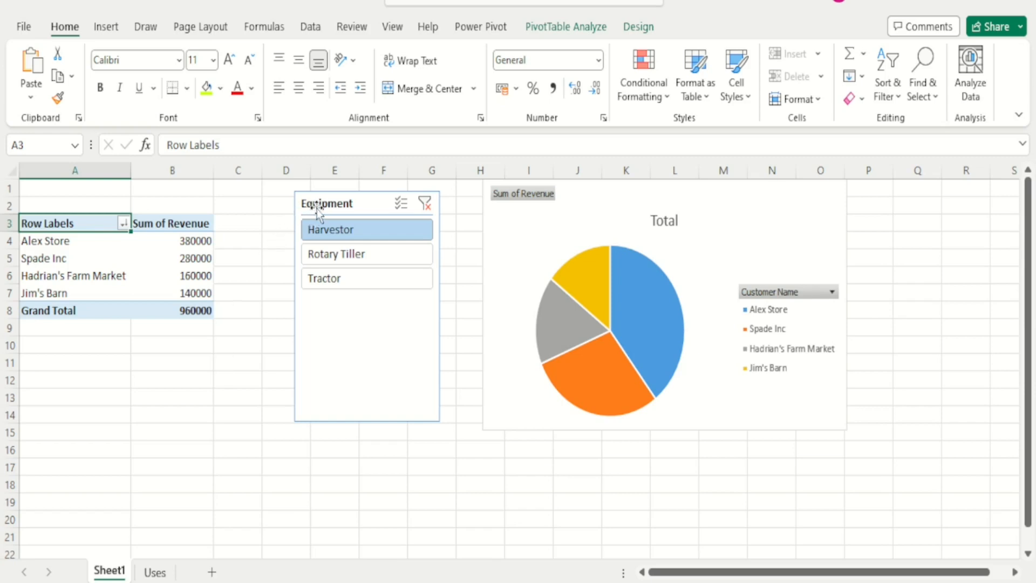
Step: Move the Equipment slicer slightly closer to the pie chart and clear its filter
left_click_drag(325, 207, 344, 206)
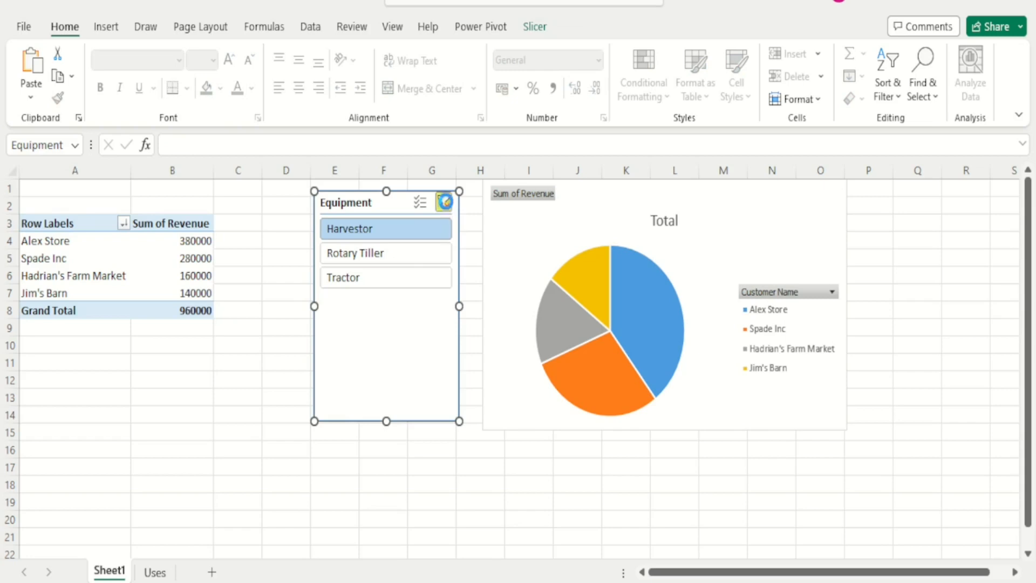
left_click(443, 202)
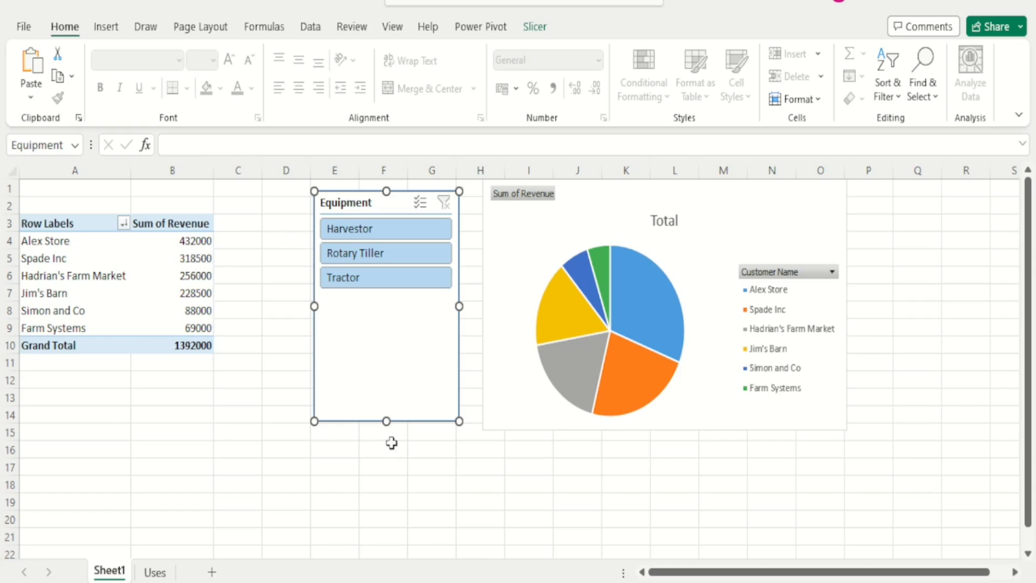
left_click(475, 26)
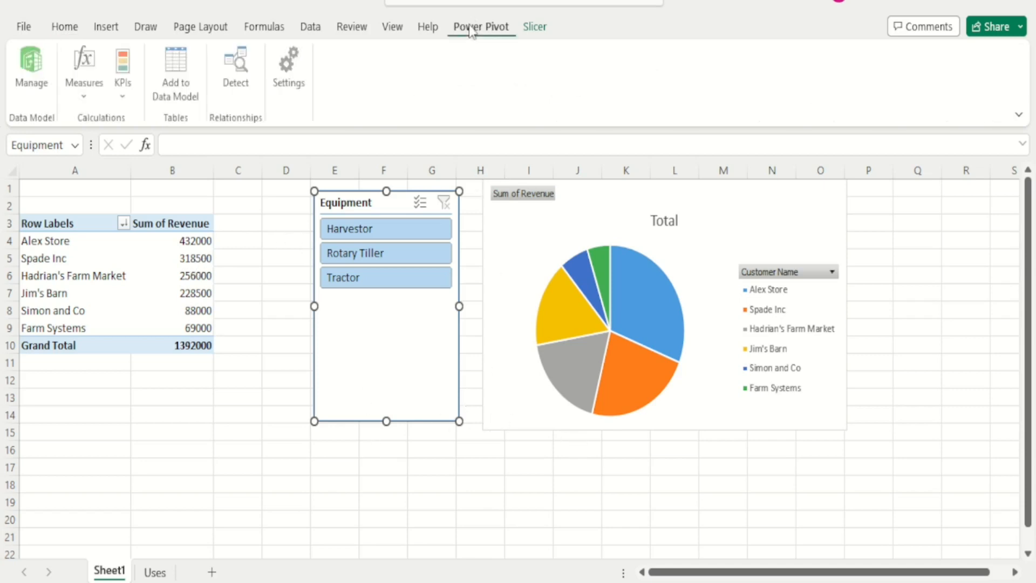
left_click(122, 85)
left_click(147, 124)
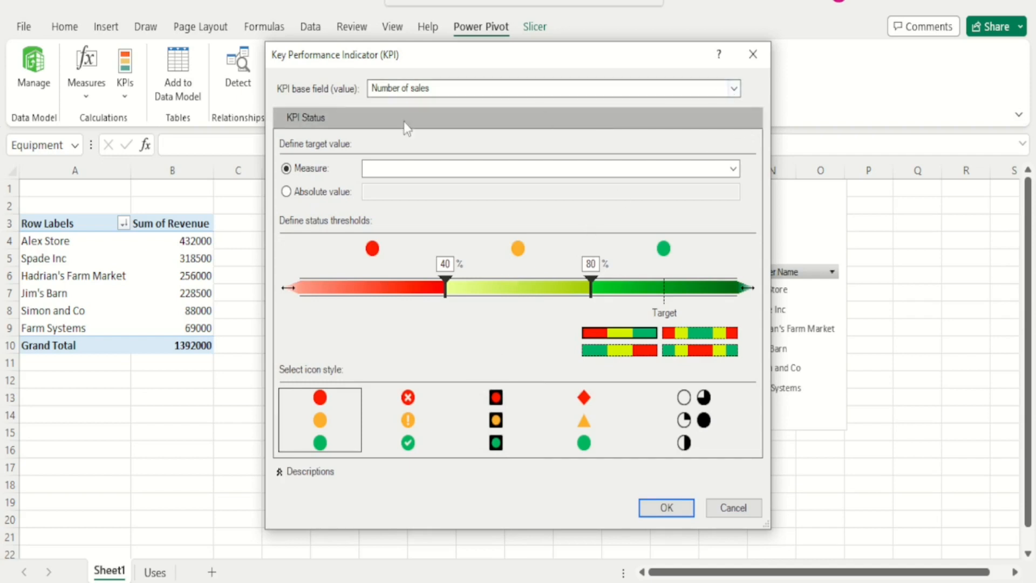
left_click(735, 88)
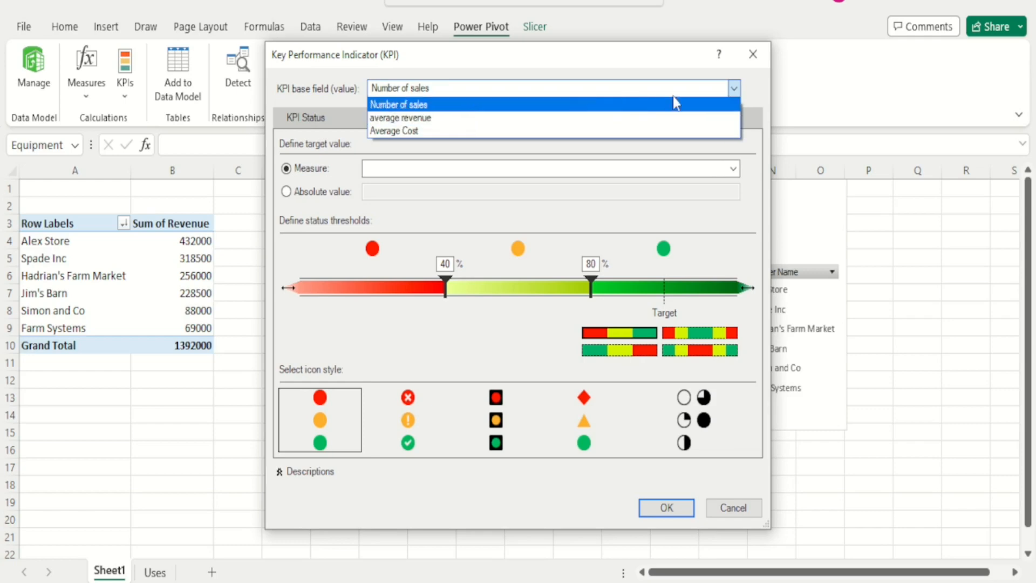
left_click(467, 119)
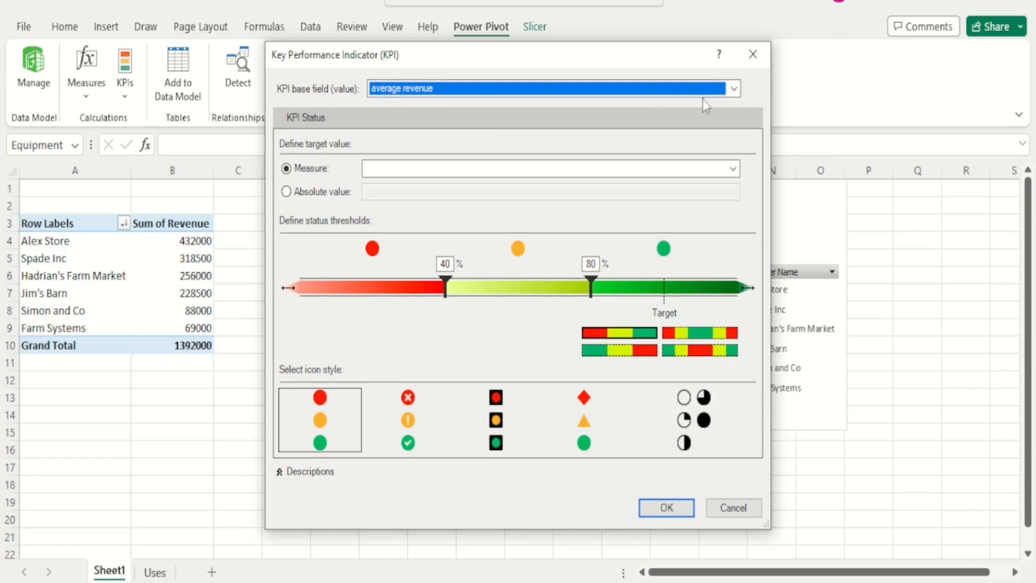
left_click(735, 515)
Step: Summarize the PivotTable's Revenue value field by Average instead of Sum
left_click(185, 312)
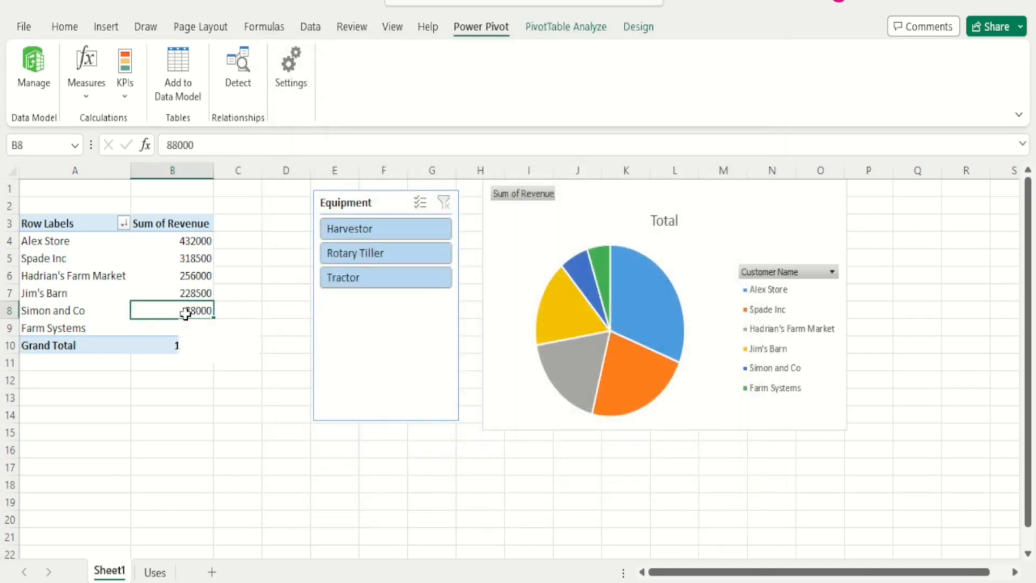
right_click(193, 274)
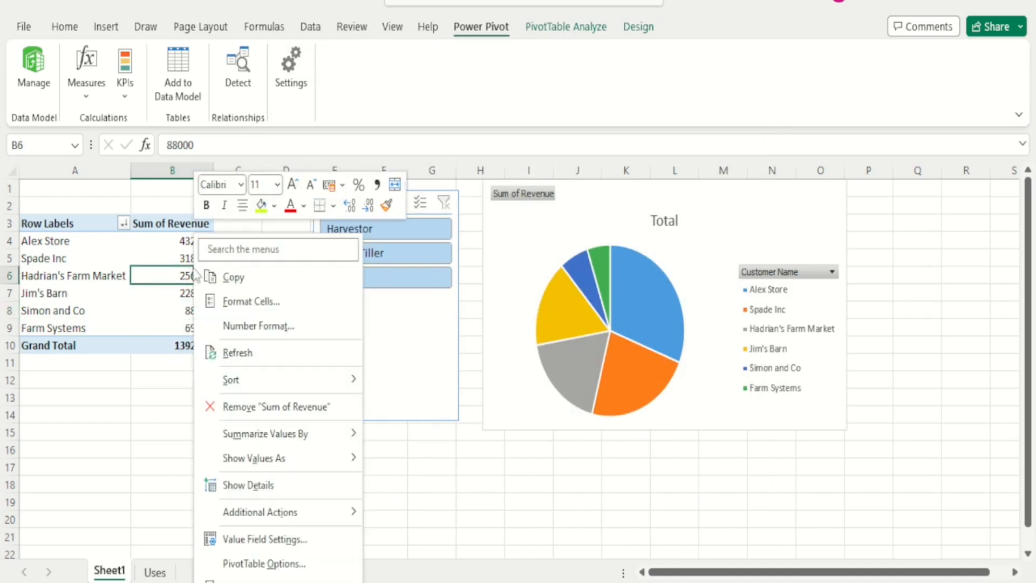
left_click(287, 580)
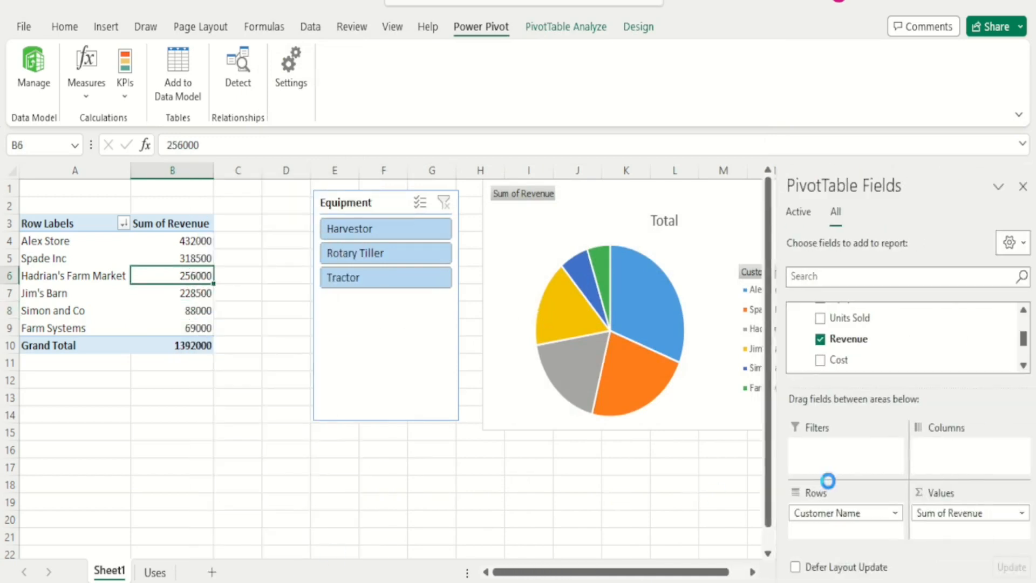
left_click(947, 512)
left_click(940, 495)
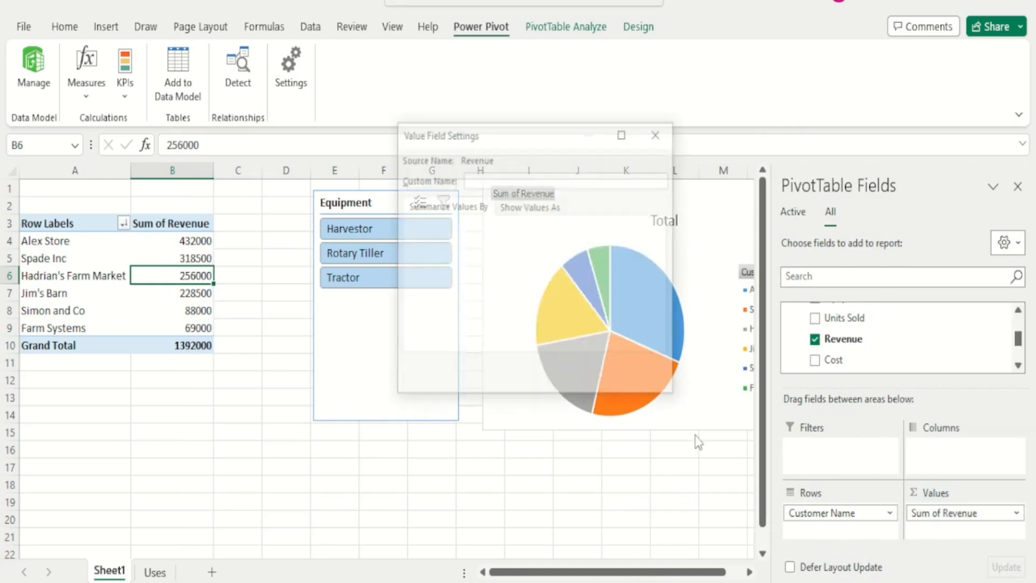
left_click(428, 299)
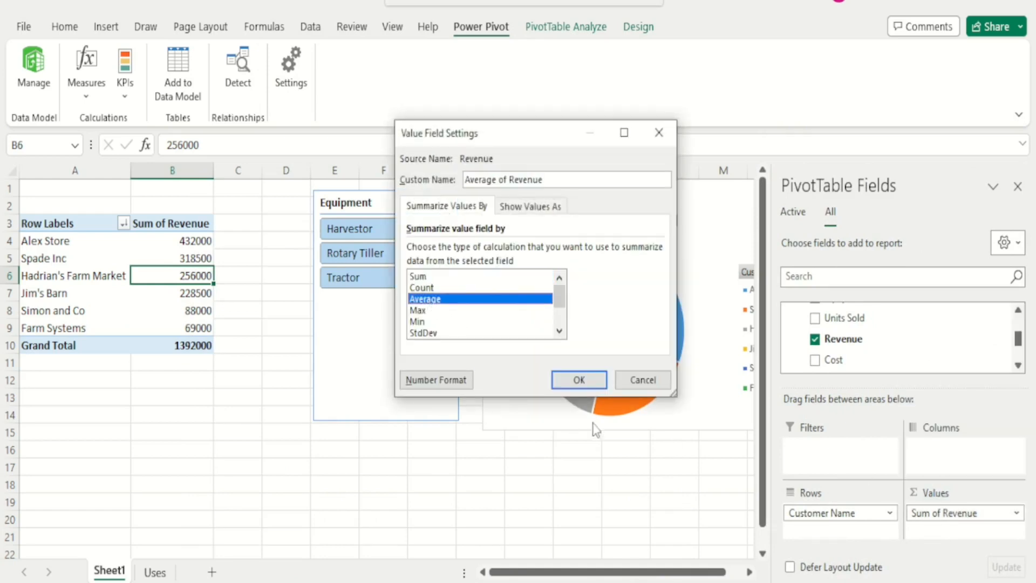
left_click(579, 379)
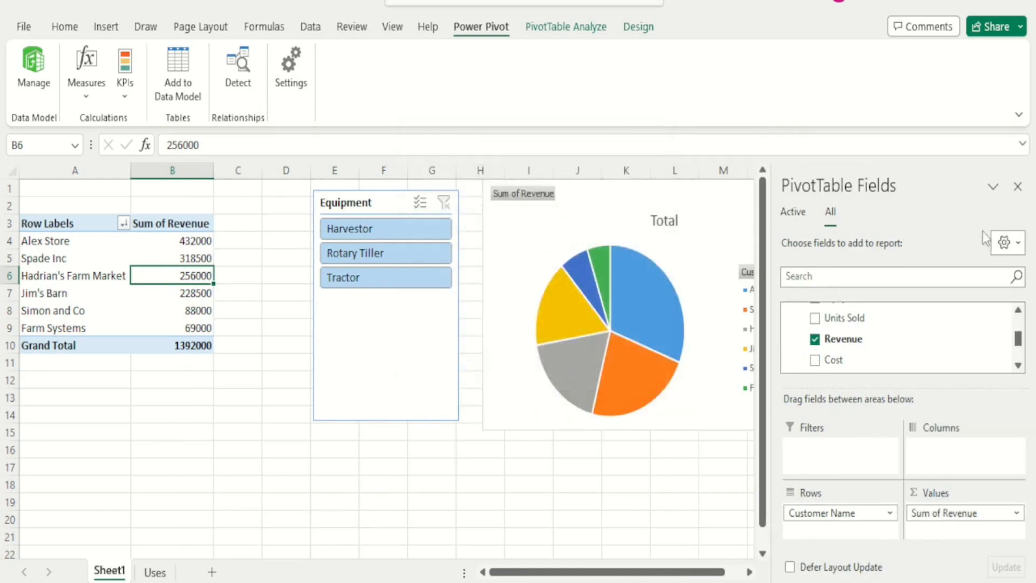
Step: Format the PivotTable's Average of Revenue values as Number with 2 decimal places and close the field list
left_click(971, 513)
left_click(959, 492)
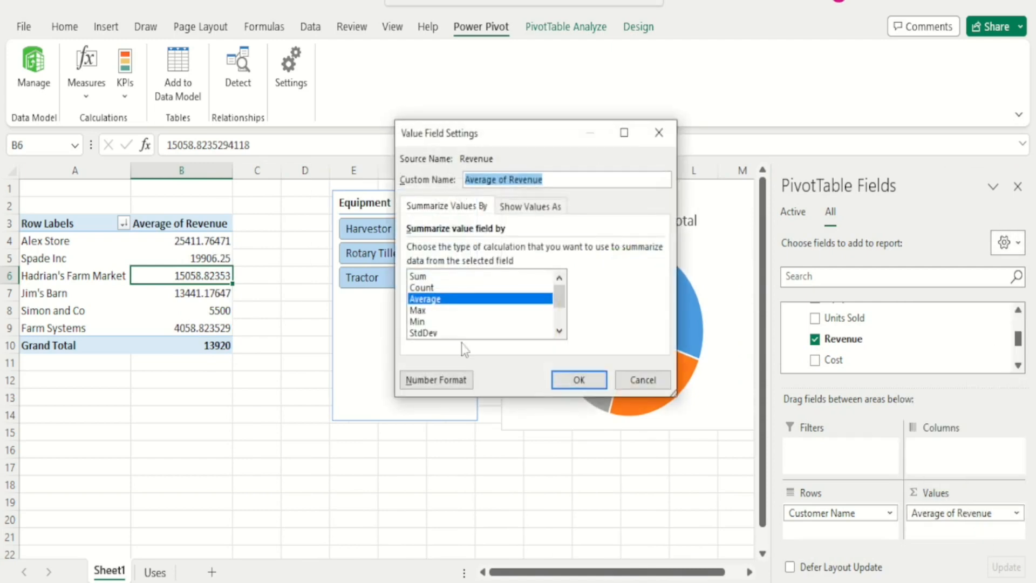
left_click(444, 380)
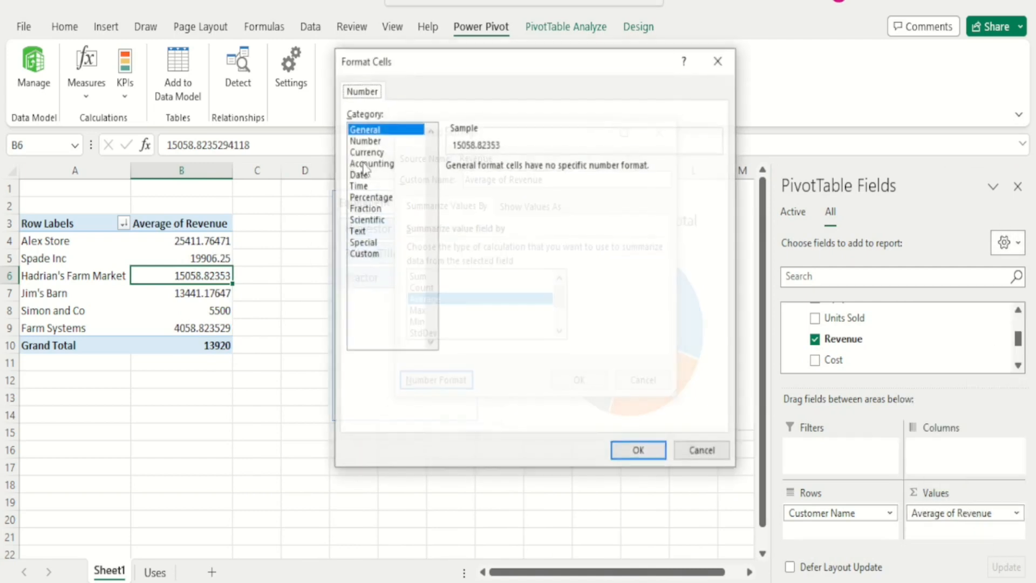
left_click(365, 141)
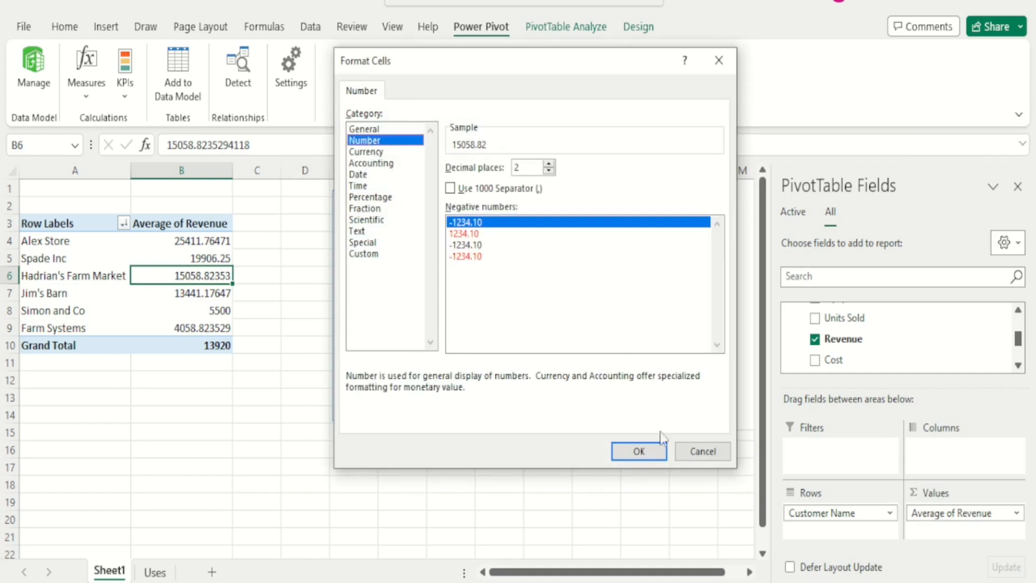
left_click(647, 452)
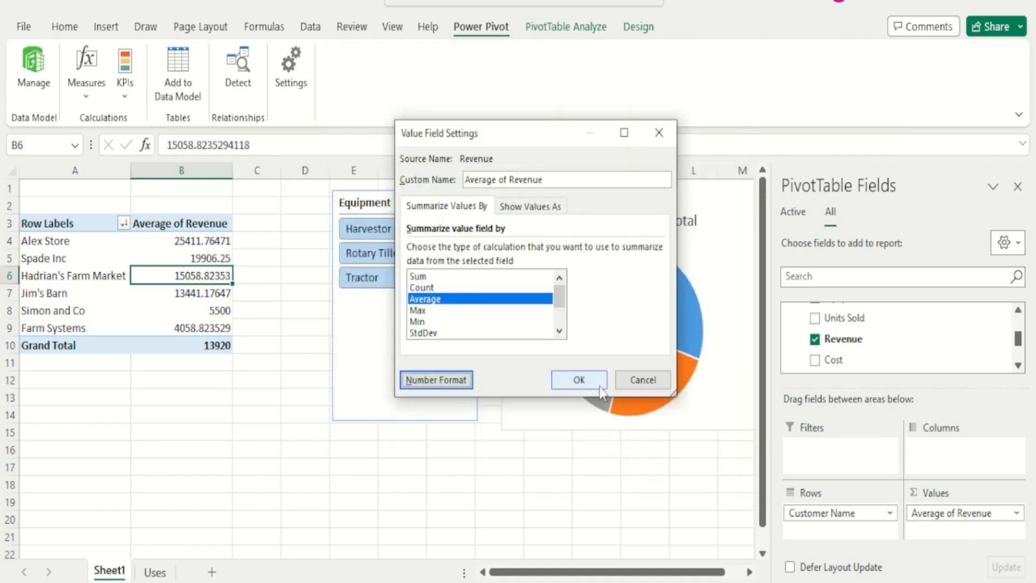
left_click(579, 380)
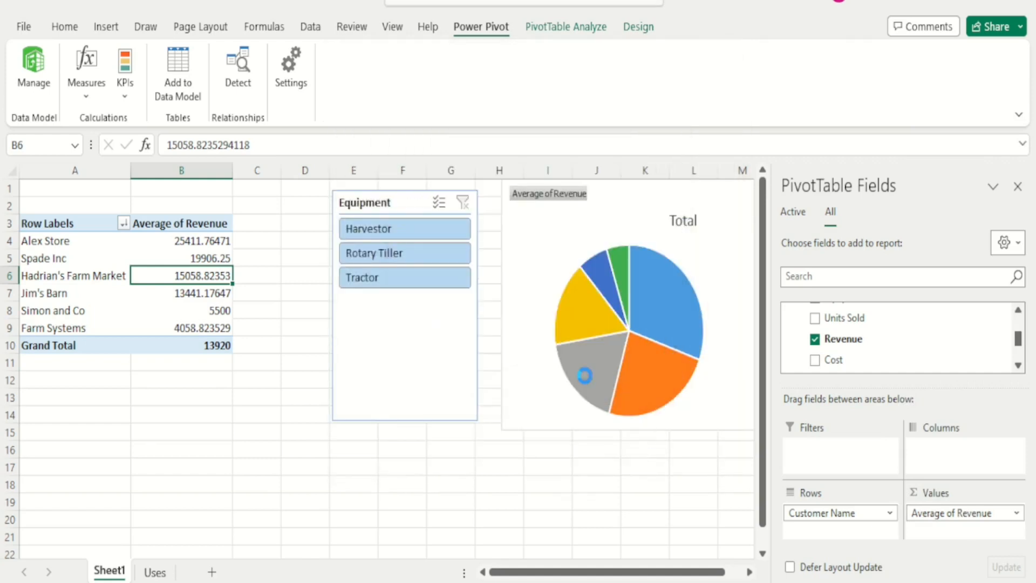
left_click(1018, 186)
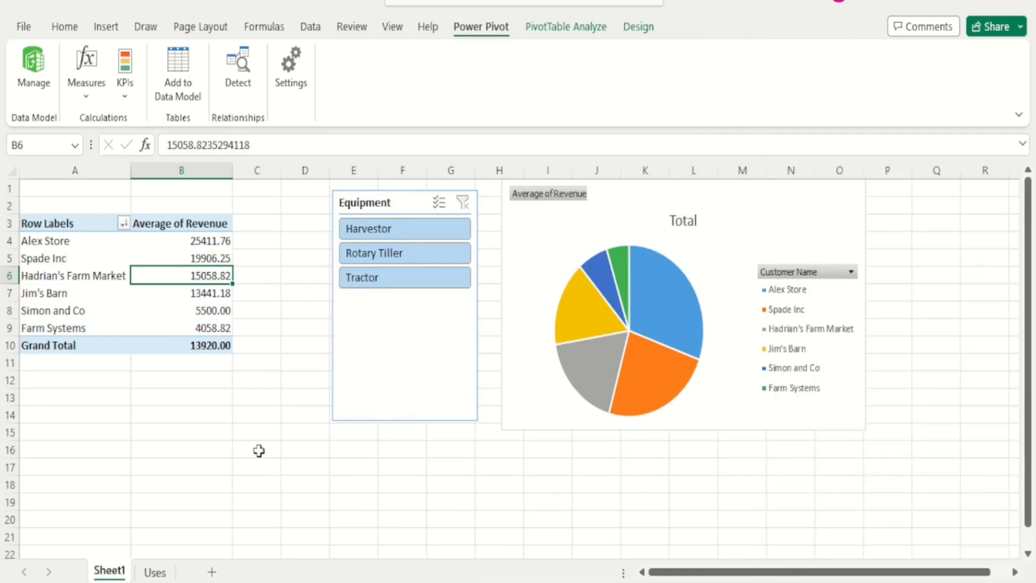
Step: Start a new KPI based on the average revenue measure with an absolute target value of 10000
left_click(127, 100)
left_click(144, 124)
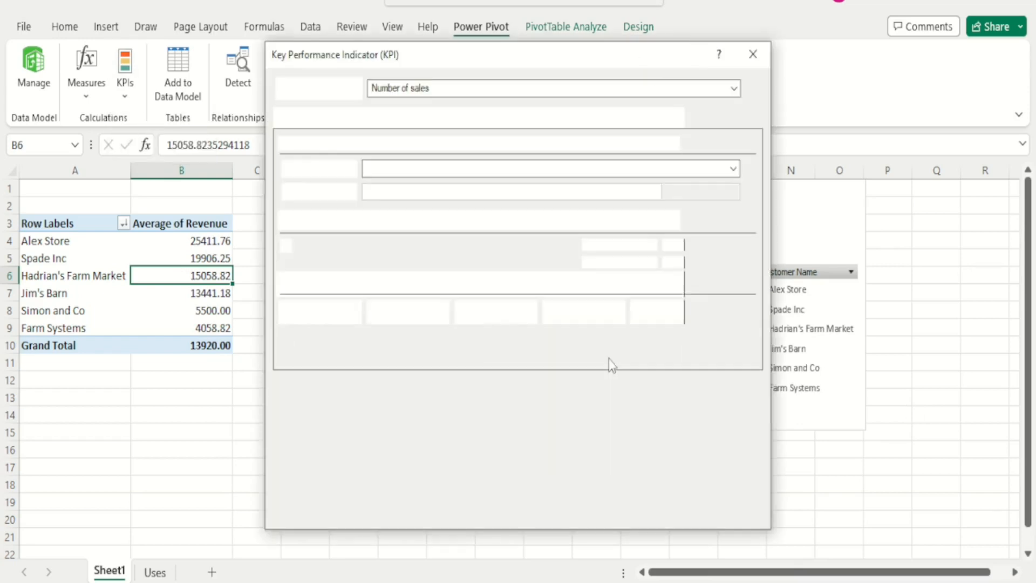
left_click(734, 89)
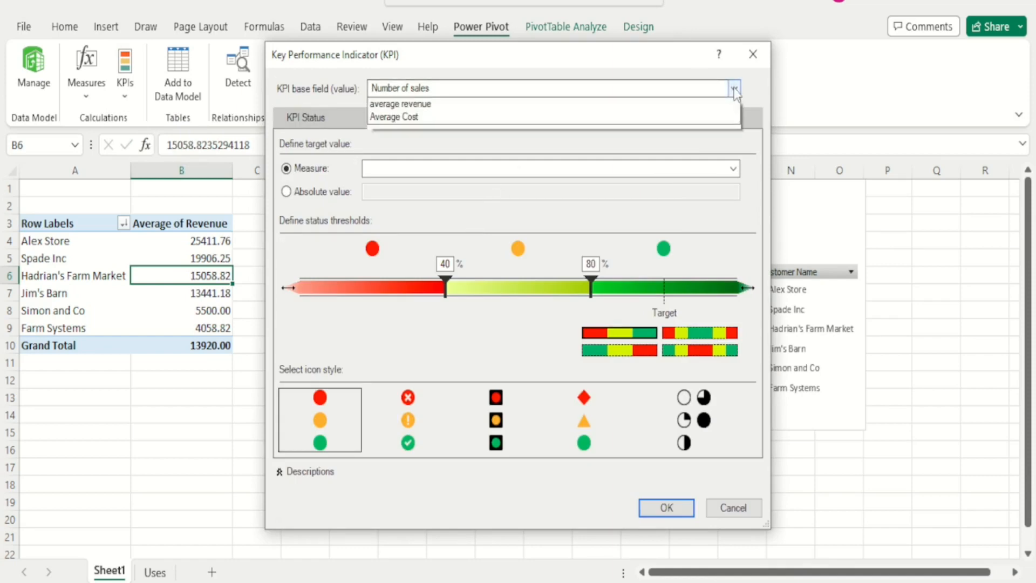
left_click(499, 117)
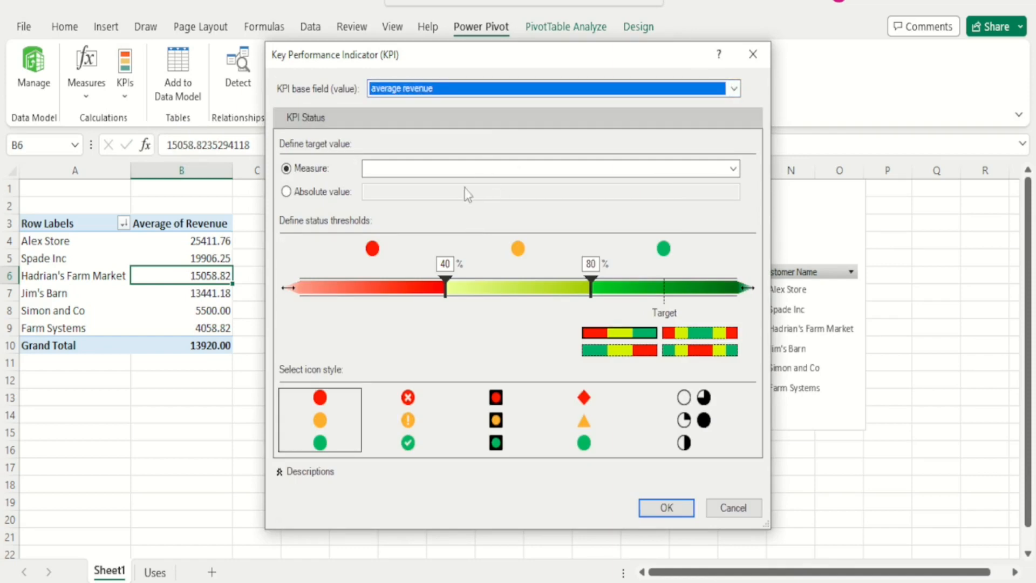
left_click(286, 191)
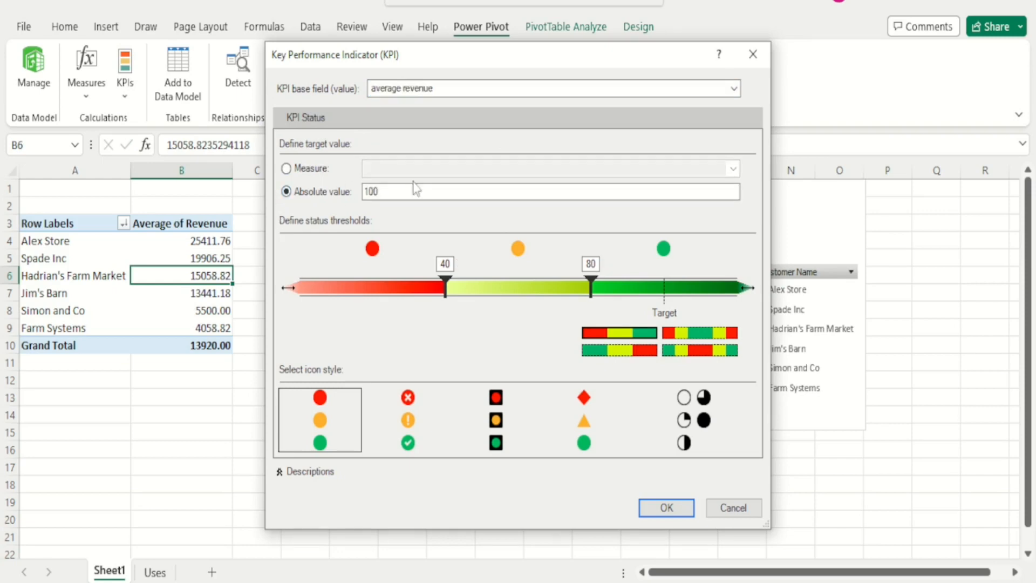
left_click_drag(413, 192, 364, 194)
key("BackSpace")
type("10000")
Step: Set the KPI's status thresholds to 6000 and 12000, keep the red, amber and green circle icons, and create the KPI
left_click(445, 264)
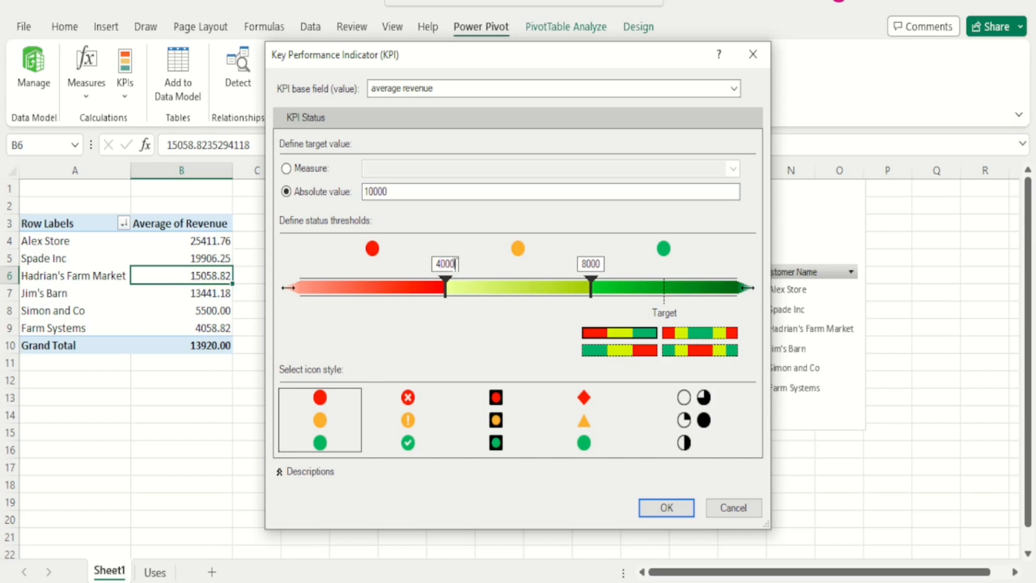
double_click(442, 263)
type("6000")
left_click(594, 263)
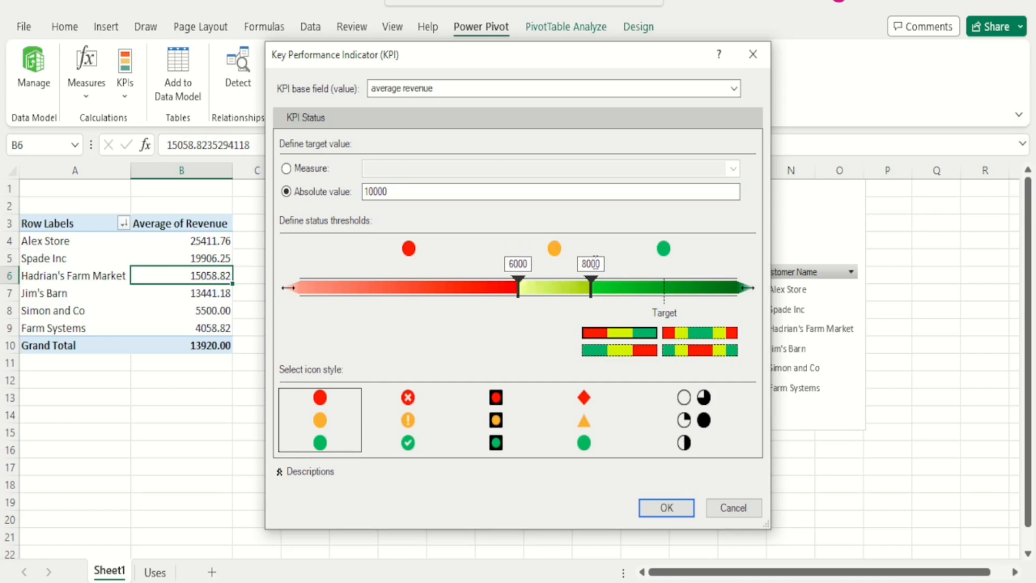
double_click(595, 262)
type("12000")
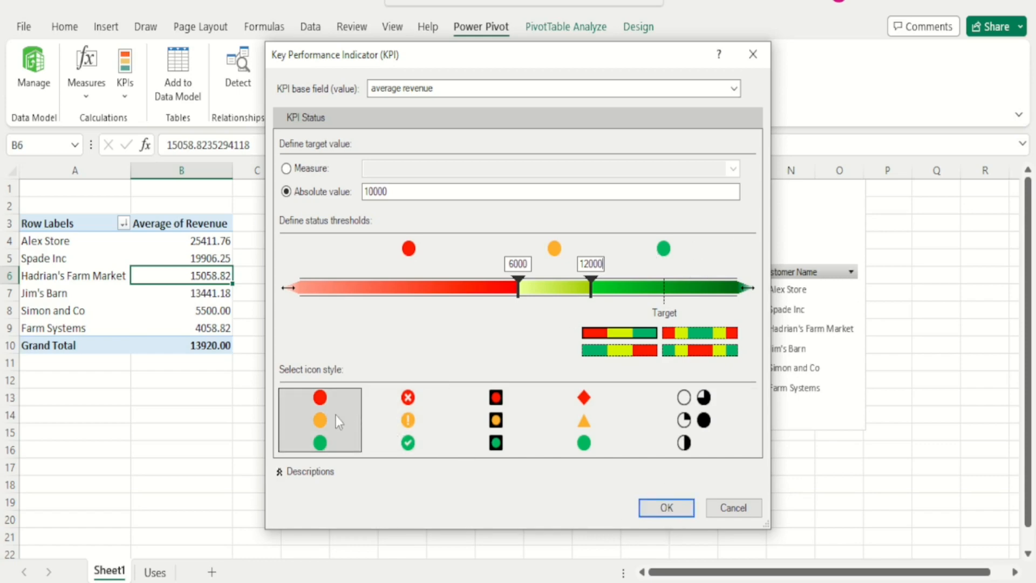
left_click(659, 507)
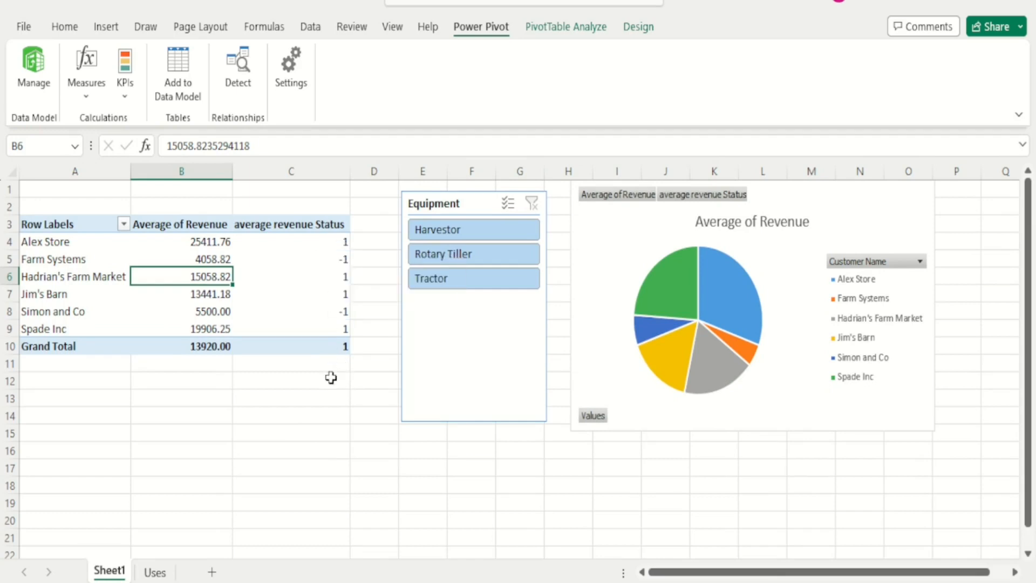
Step: Show the PivotTable field list and expand the average revenue KPI to reach its Value, Goal and Status fields
left_click(337, 279)
right_click(319, 259)
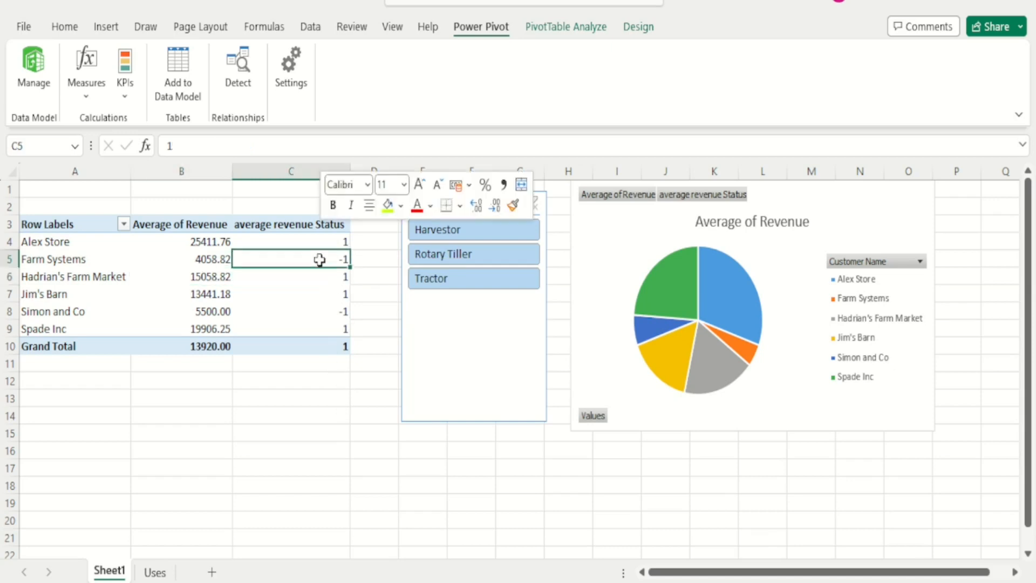
key("Escape")
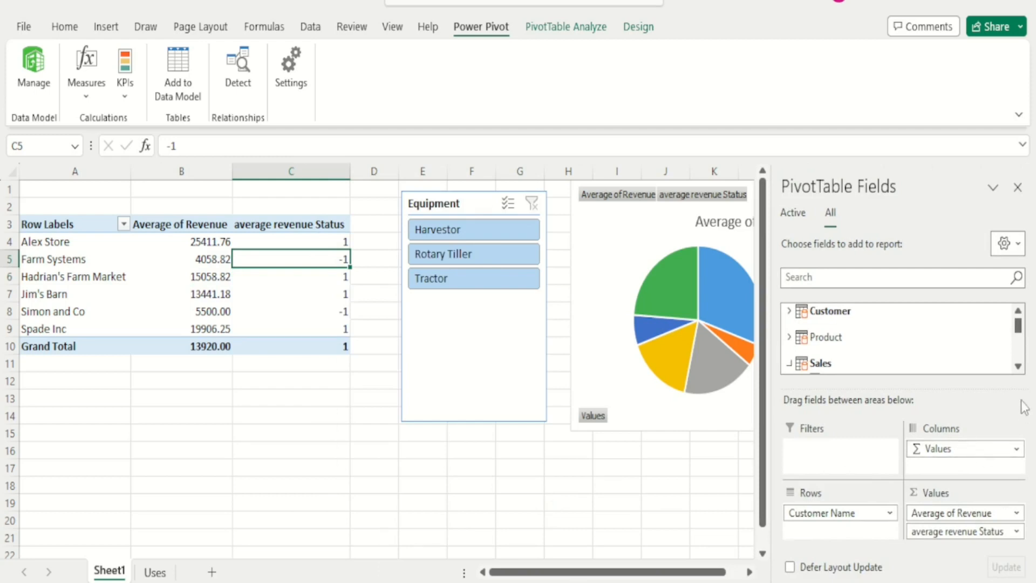
left_click_drag(1018, 336, 1018, 362)
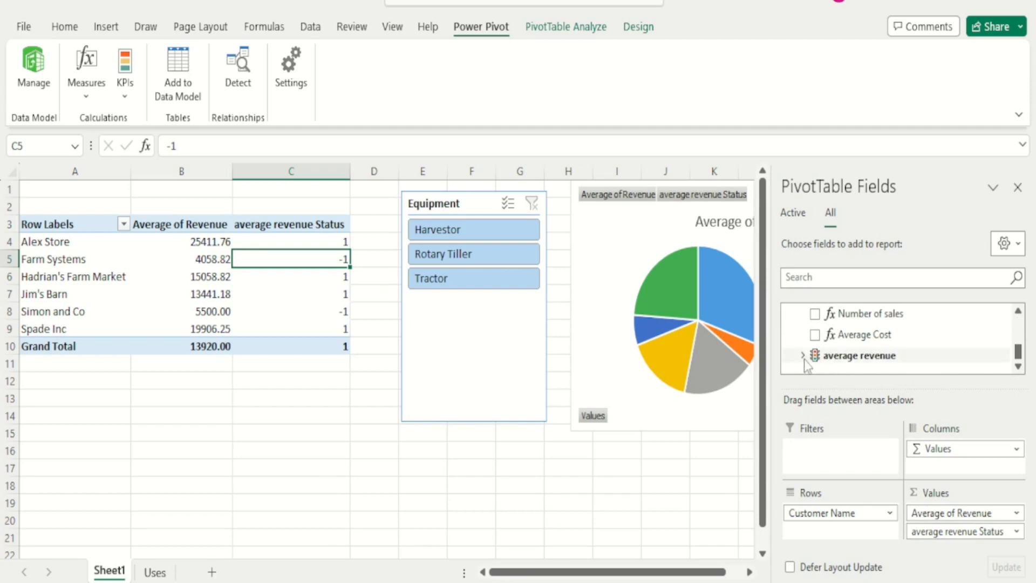
left_click(802, 356)
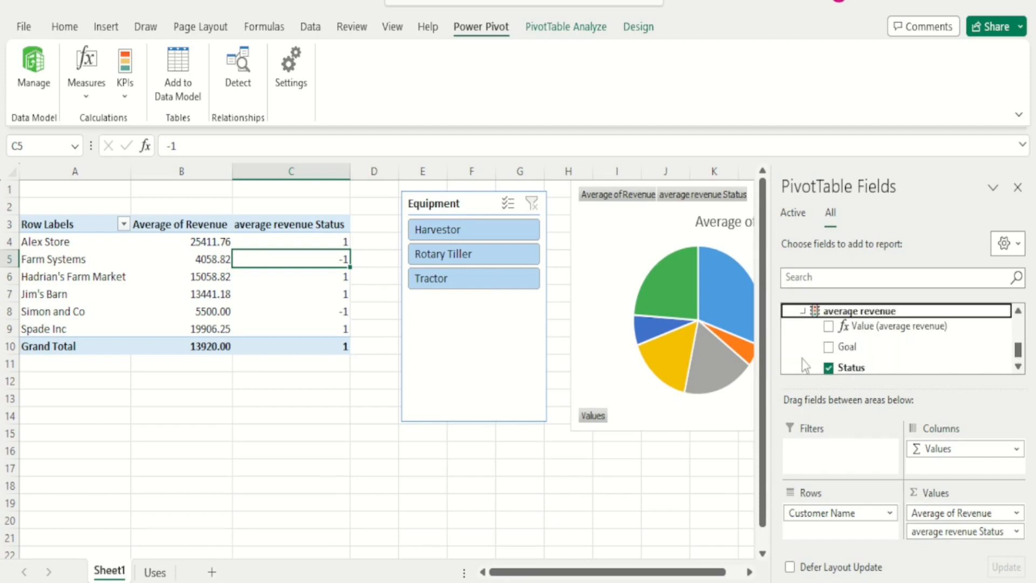
mouse_move(1018, 346)
left_mouse_down()
mouse_move(1018, 335)
mouse_move(1018, 347)
left_mouse_up()
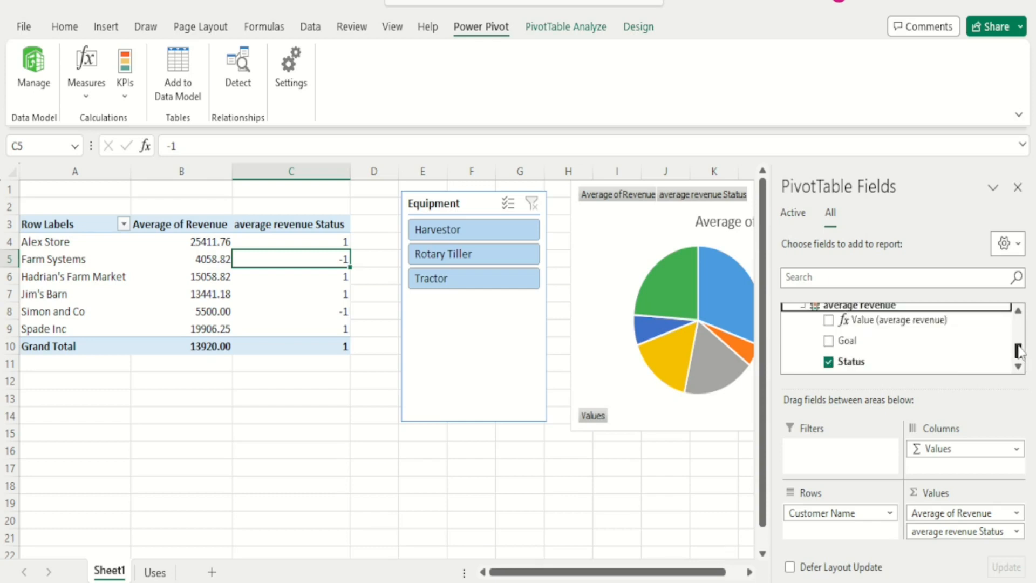
left_click(1017, 311)
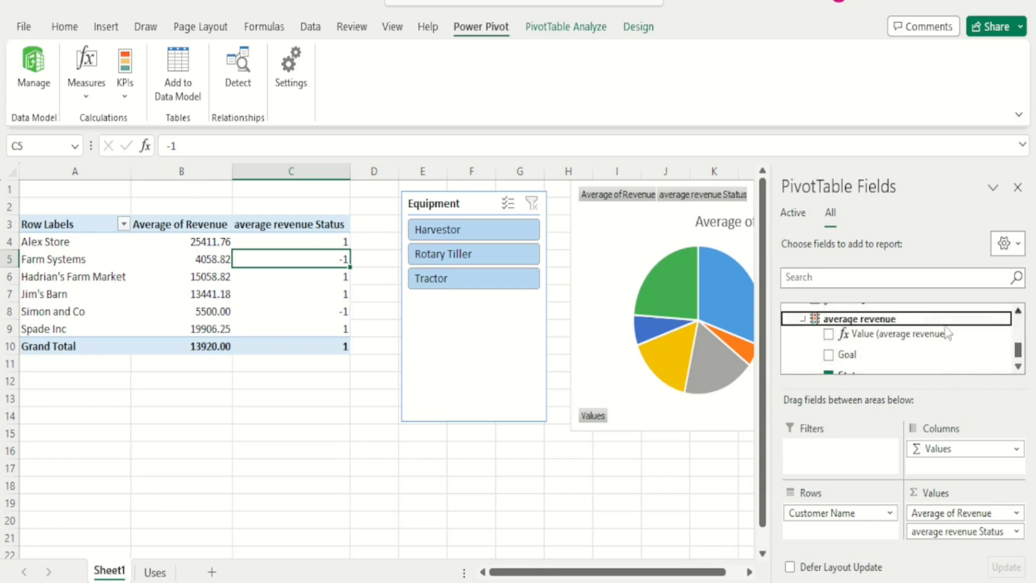
Step: Remove the average revenue Status field from the PivotTable, add it back, and close the field list
left_click(829, 372)
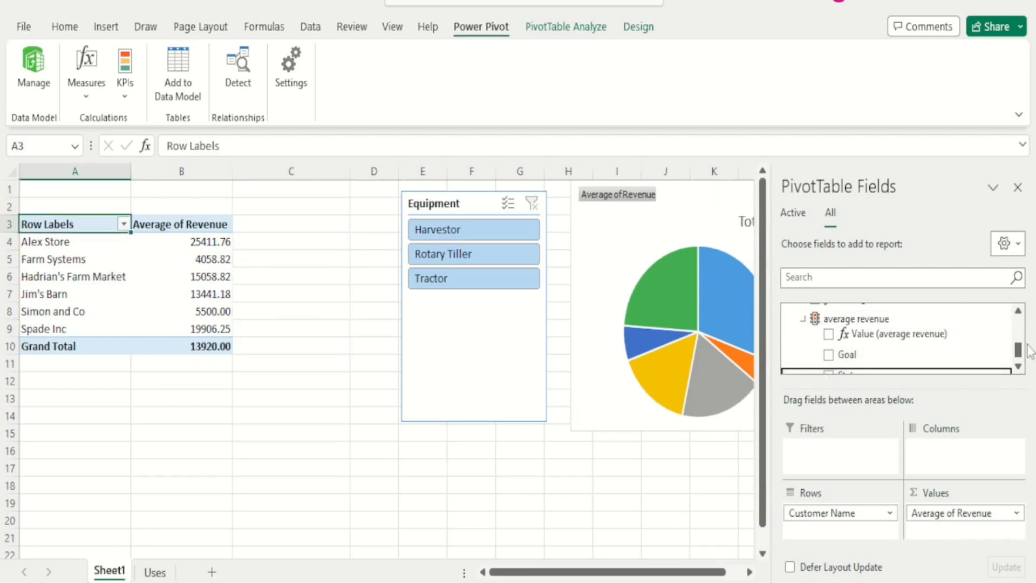
left_click(1018, 366)
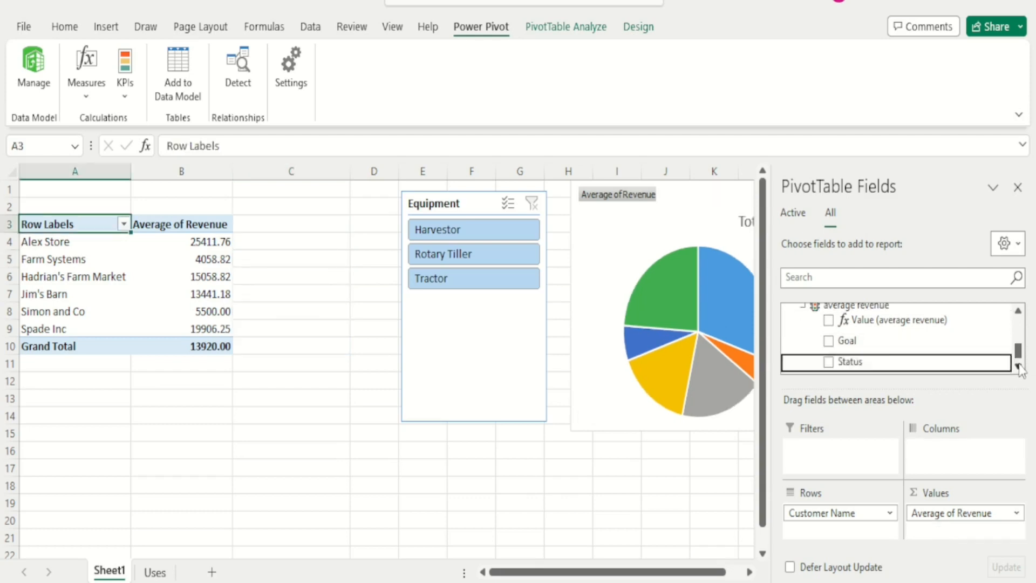
left_click(828, 362)
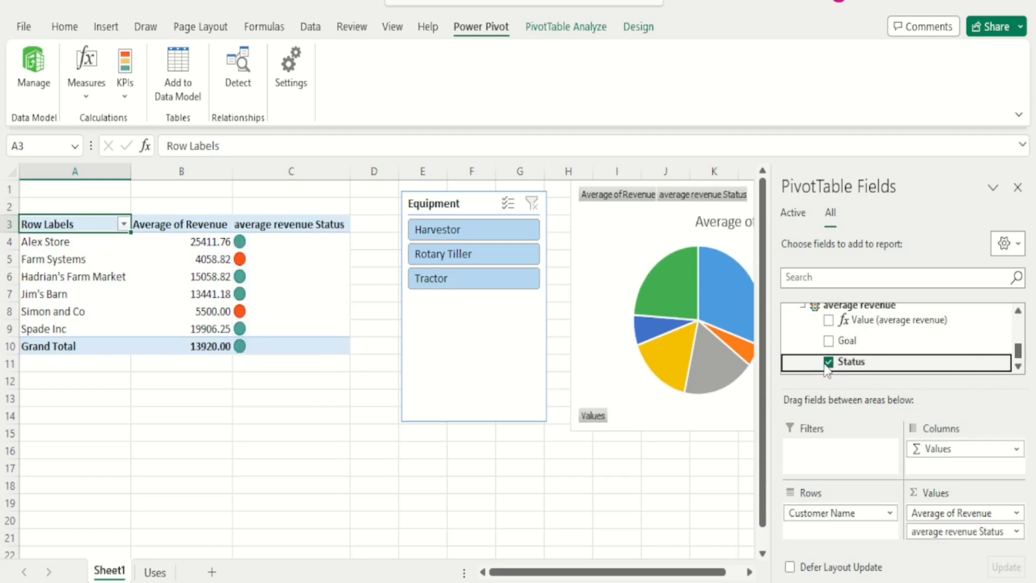
left_click(1018, 189)
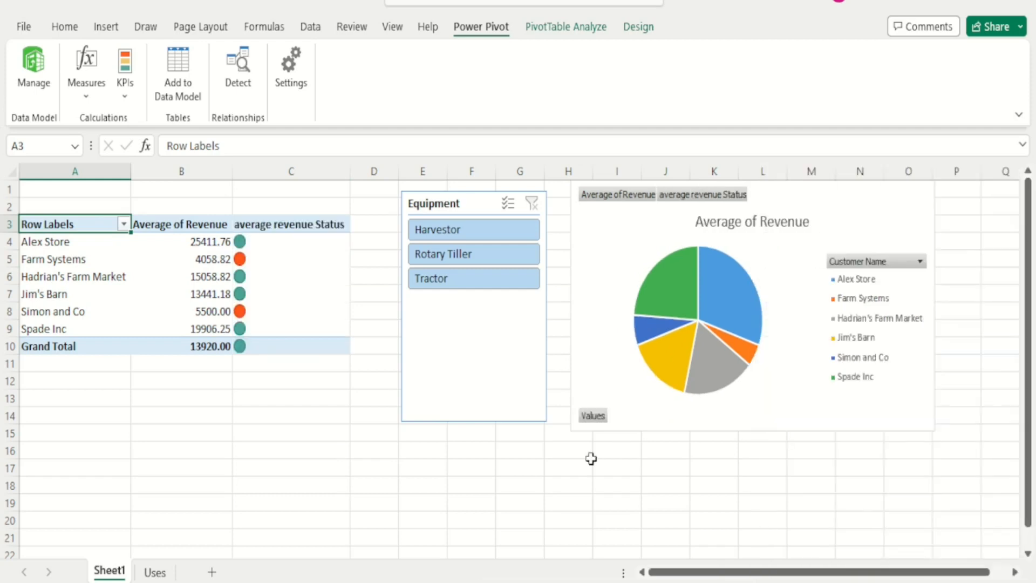